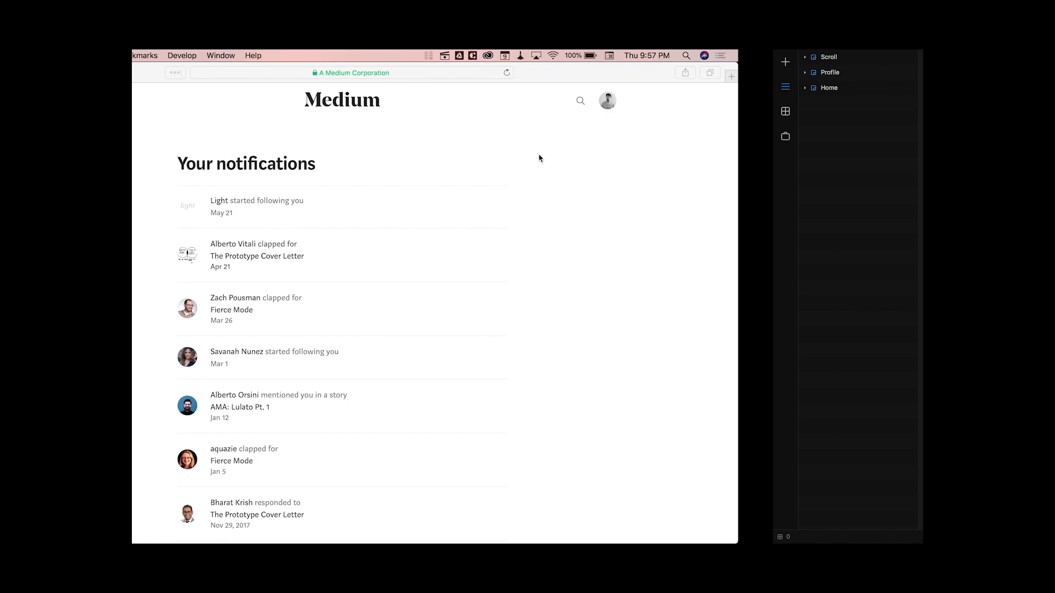
# Switch to the Framer X project and inspect the Home frame's Scroll component and MapBox map settings
pyautogui.scroll(-3, 481, 141)
pyautogui.hscroll(-3, 481, 142)
pyautogui.scroll(2, 482, 141)
pyautogui.hscroll(1, 481, 141)
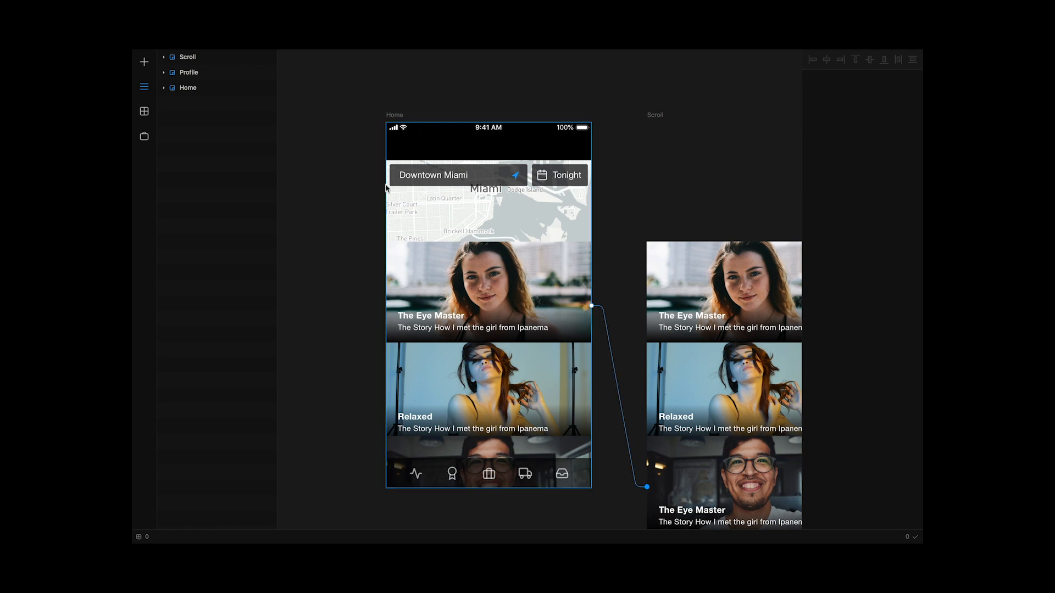
pyautogui.hscroll(-3, 386, 188)
pyautogui.scroll(-1, 387, 188)
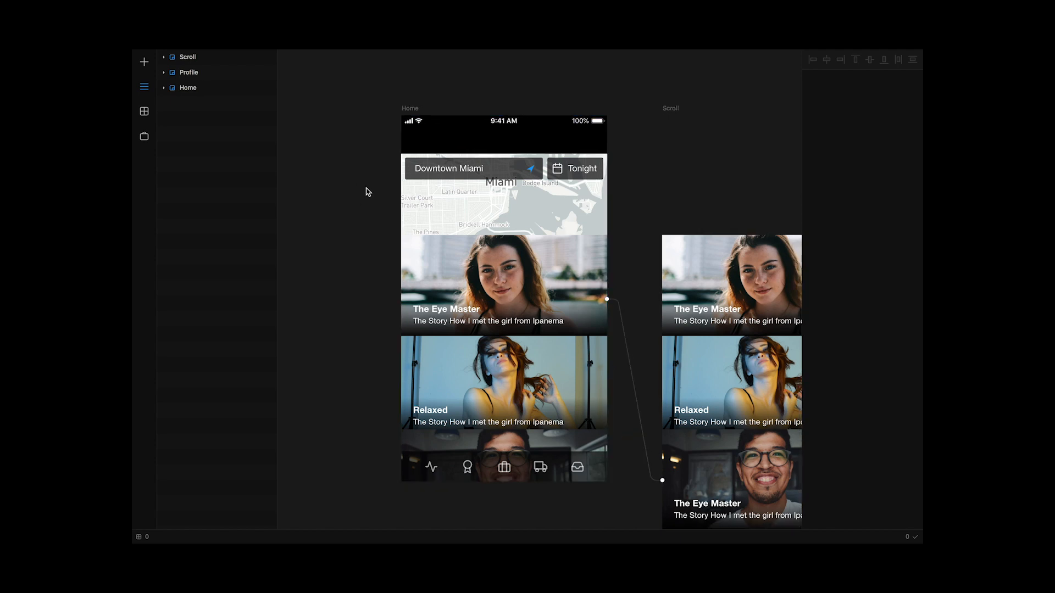
pyautogui.click(457, 212)
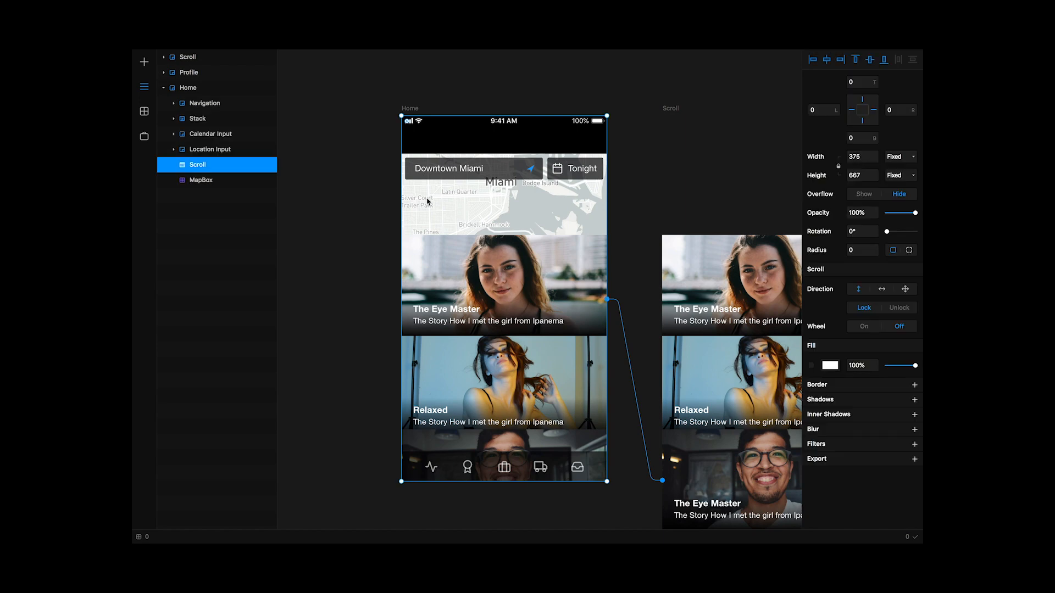
pyautogui.click(210, 181)
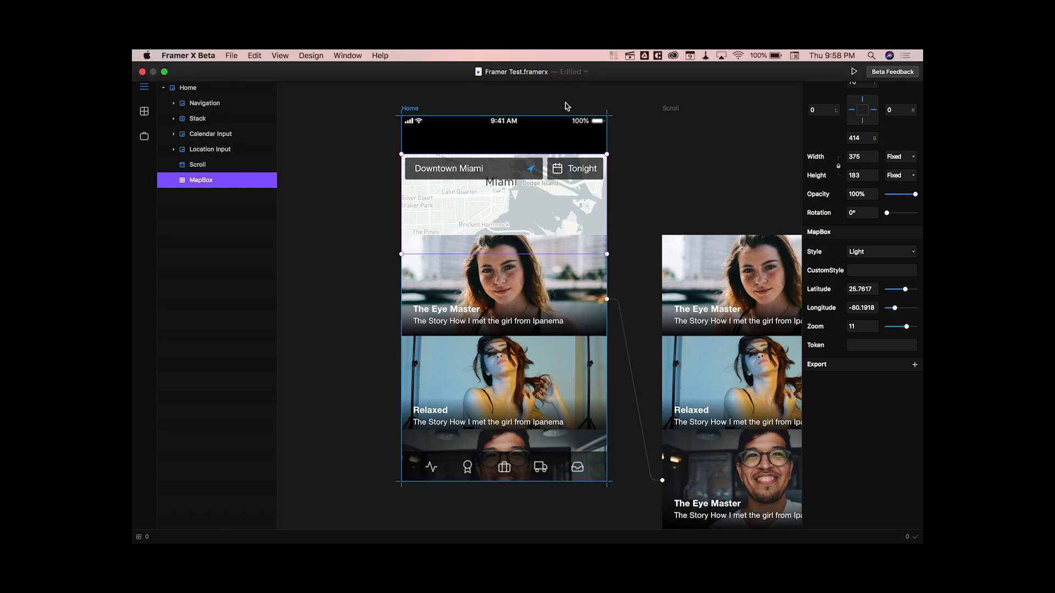
# Preview the Home screen prototype and scroll through its post feed
pyautogui.click(854, 70)
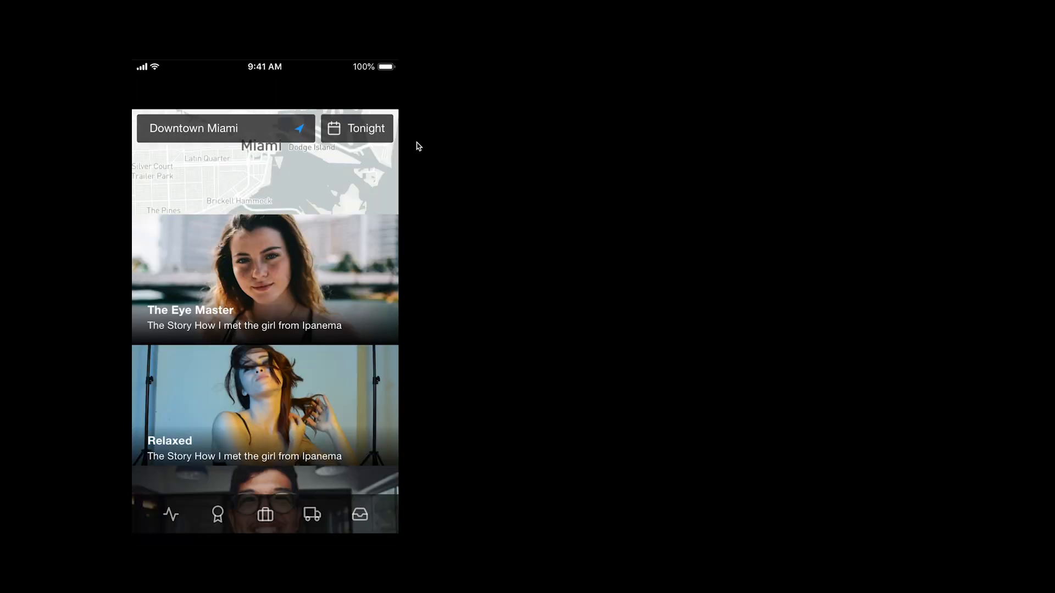
pyautogui.rightClick(245, 242)
pyautogui.click(264, 187)
pyautogui.moveTo(300, 331); pyautogui.dragTo(264, 209)
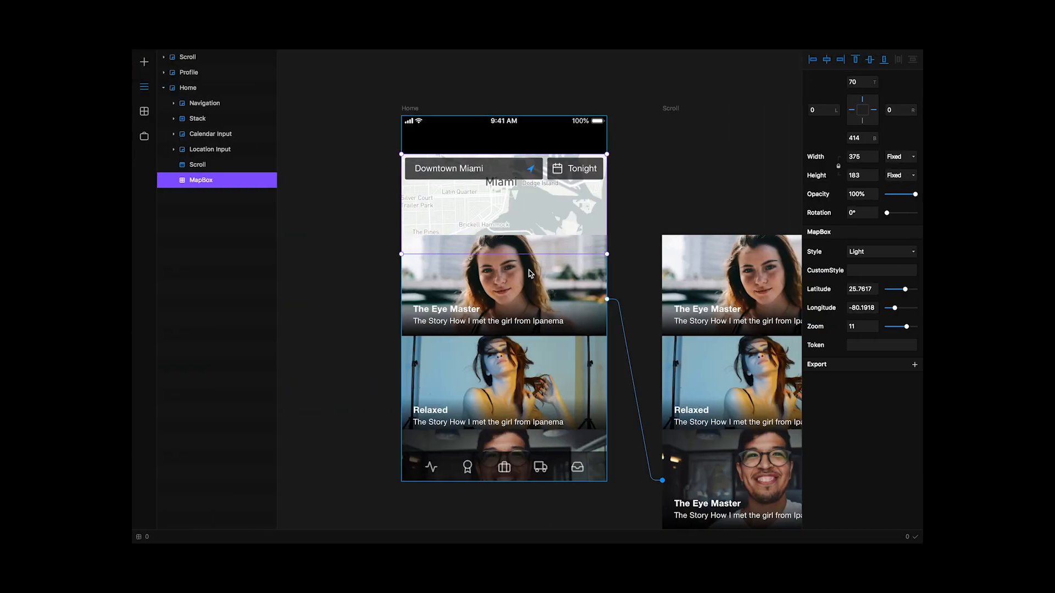
# Select the Scroll frame and examine the full column of Post components it contains
pyautogui.hscroll(2, 528, 270)
pyautogui.scroll(-1, 528, 270)
pyautogui.hscroll(-2, 528, 273)
pyautogui.scroll(1, 529, 273)
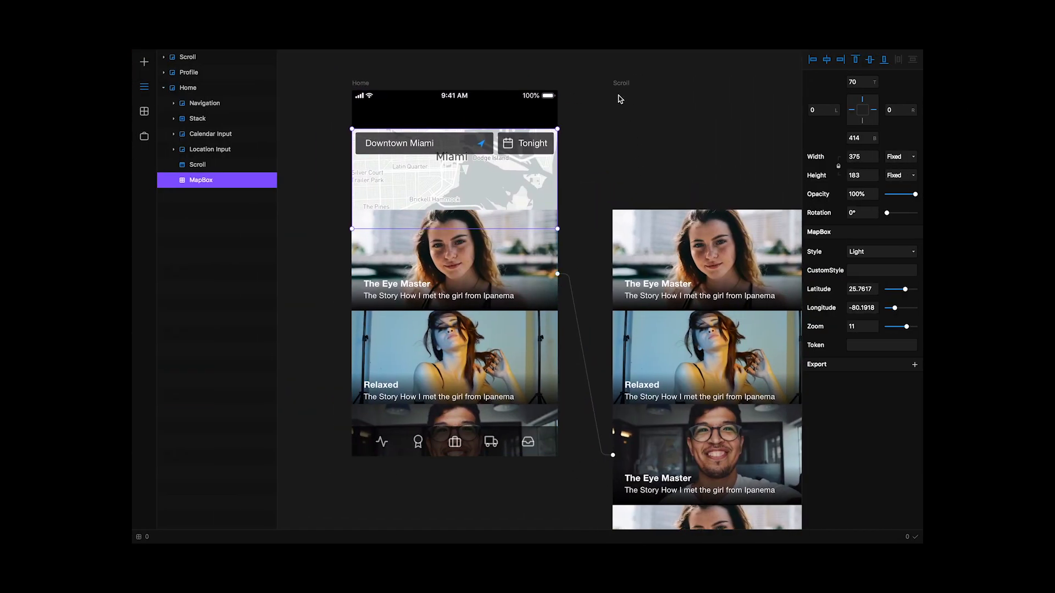
pyautogui.click(622, 92)
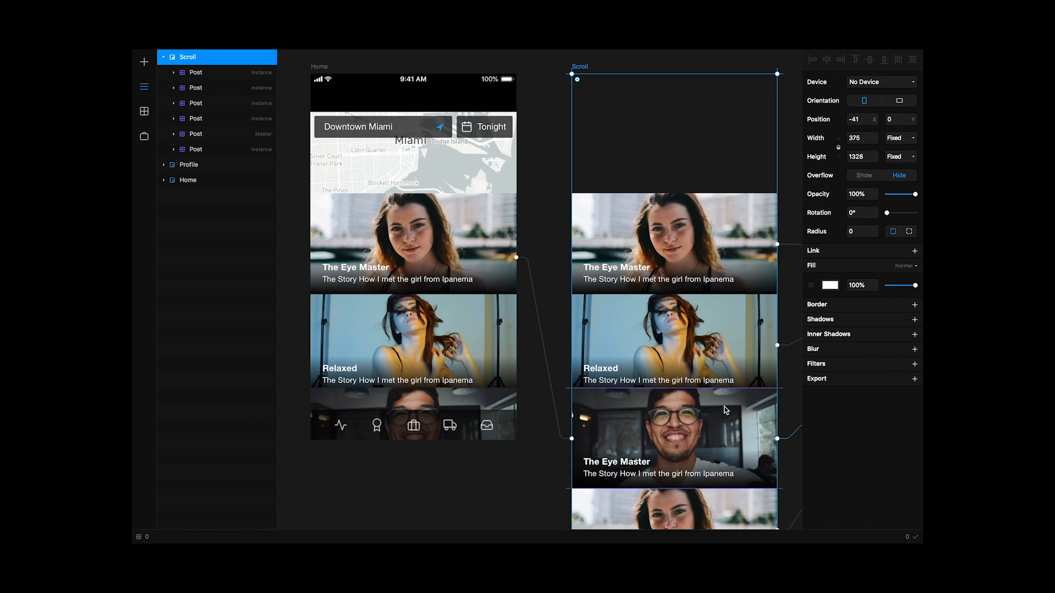
pyautogui.scroll(-6, 725, 410)
pyautogui.scroll(5, 724, 407)
pyautogui.hscroll(-1, 725, 407)
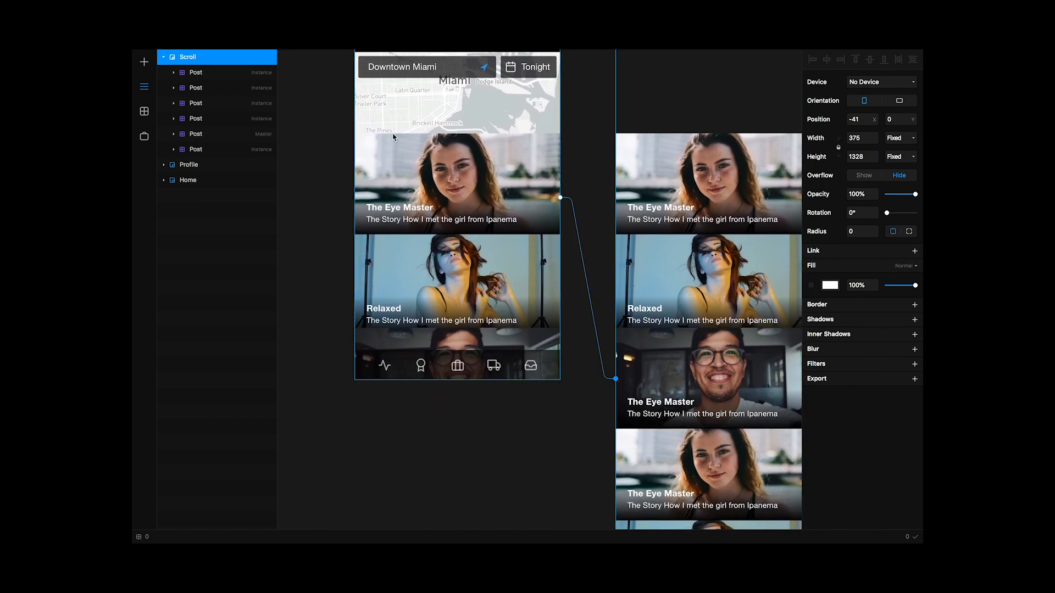
# Inspect the Home frame's Scroll component settings and compare its area with the longer linked frame
pyautogui.click(383, 183)
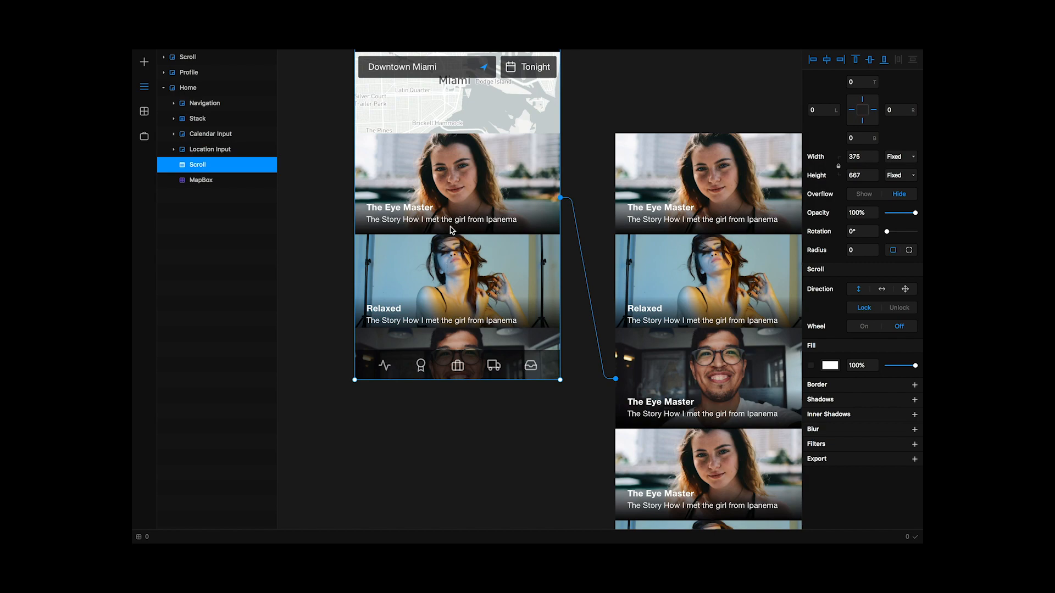
pyautogui.scroll(-10, 714, 189)
pyautogui.scroll(10, 714, 189)
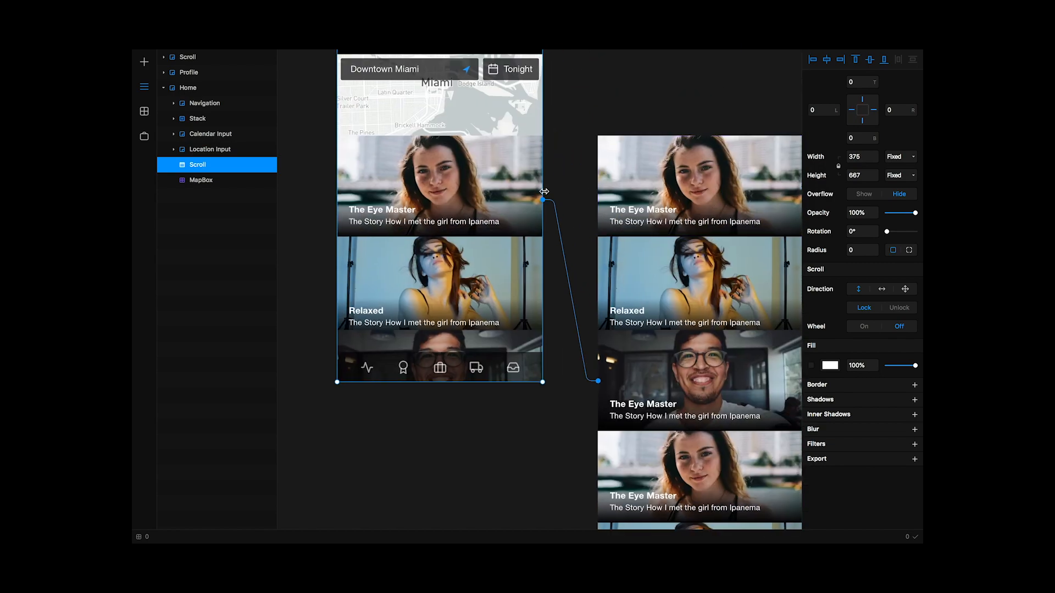
pyautogui.hscroll(3, 584, 278)
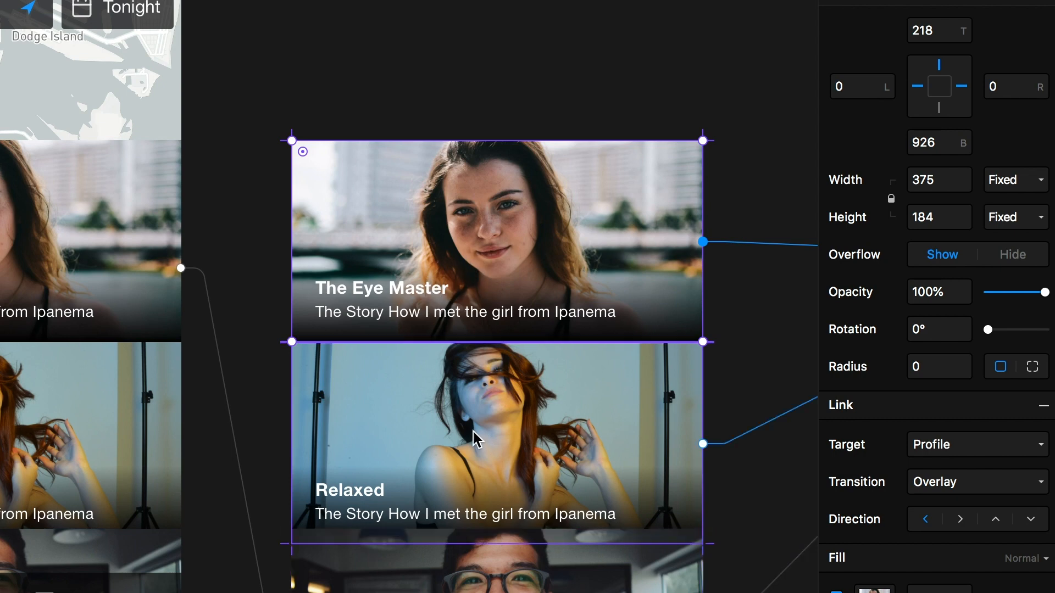
# Edit the master Post's subtitle to read "The Story How I met the girl from South Beach"
pyautogui.doubleClick(550, 324)
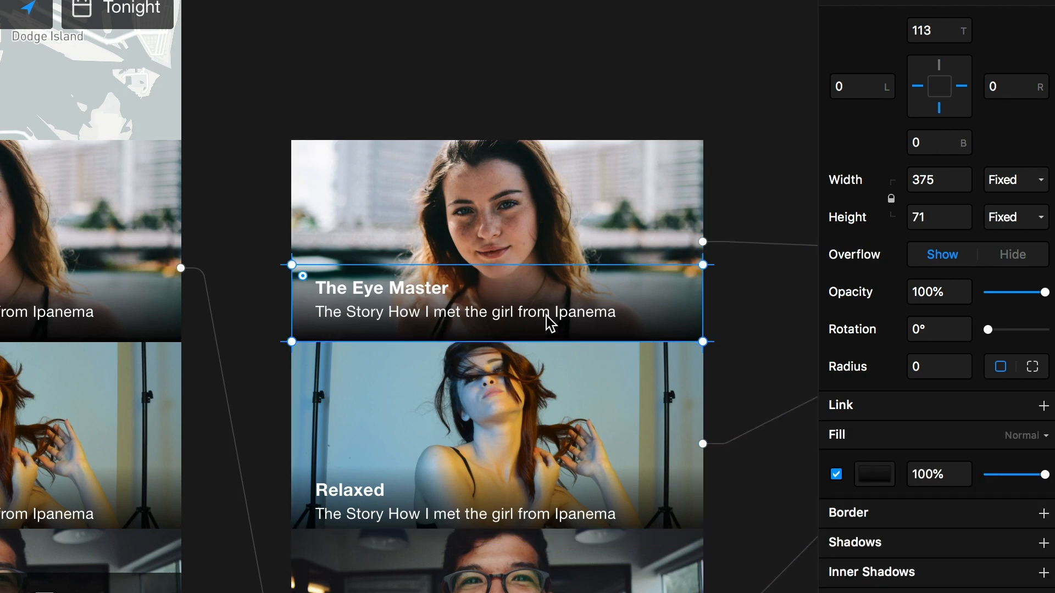
pyautogui.doubleClick(593, 315)
pyautogui.doubleClick(594, 317)
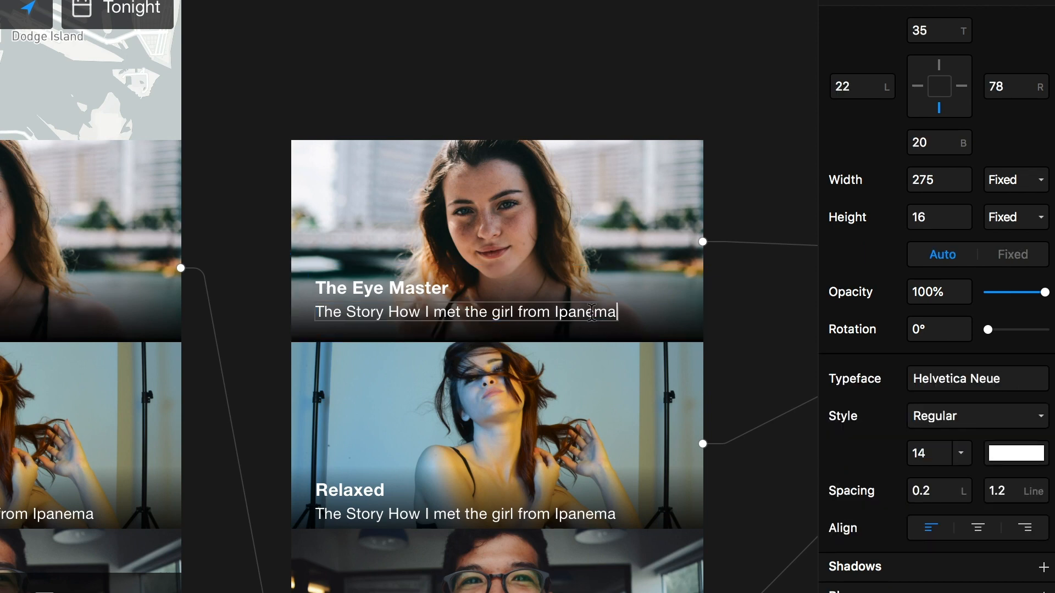
pyautogui.doubleClick(592, 313)
pyautogui.write('Sou')
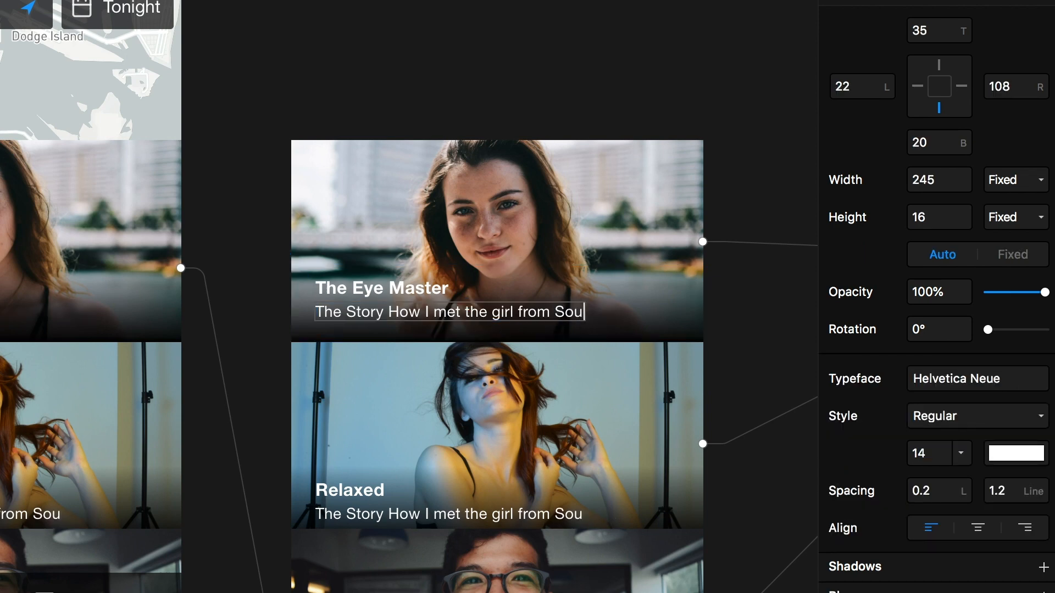
pyautogui.write('th Beach')
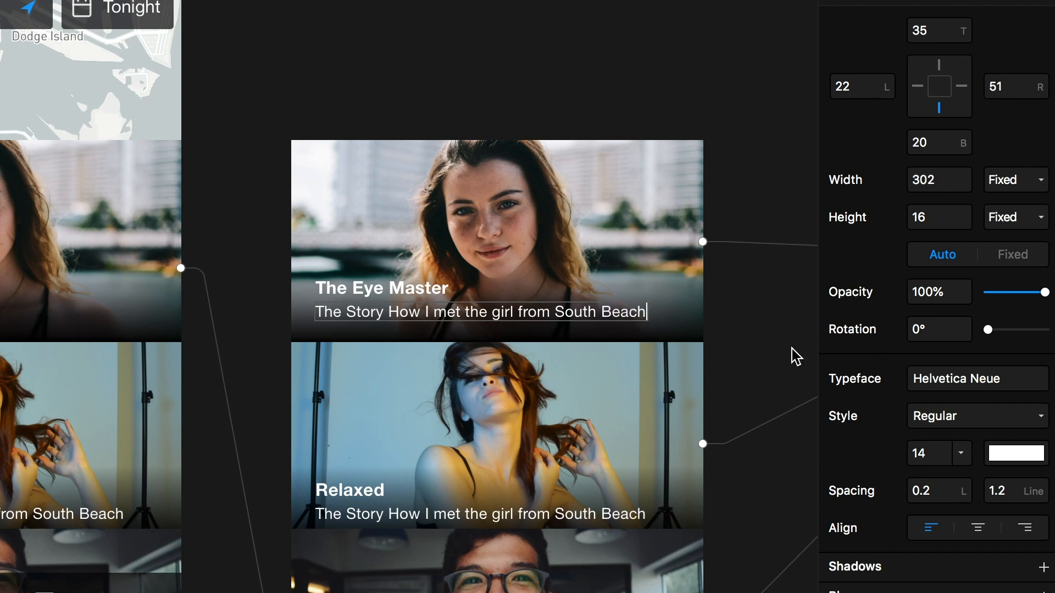
pyautogui.press('Escape')
# Try moving the activity icon within the icon stack of the Home frame's tab bar
pyautogui.scroll(-6, 472, 418)
pyautogui.scroll(7, 473, 418)
pyautogui.scroll(-2, 409, 297)
pyautogui.hscroll(-3, 408, 297)
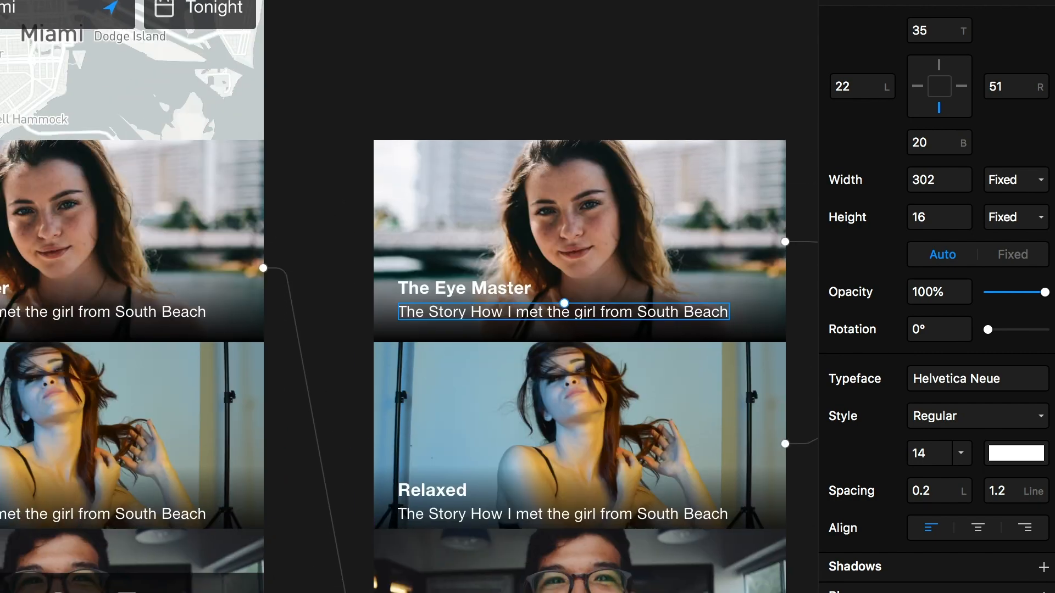
pyautogui.scroll(1, 409, 296)
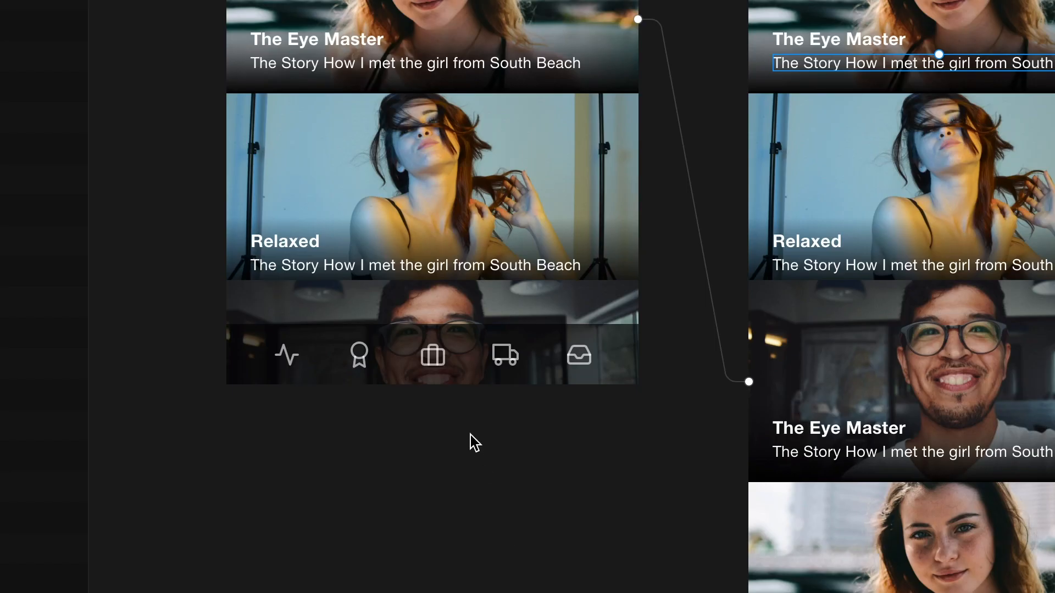
pyautogui.click(417, 348)
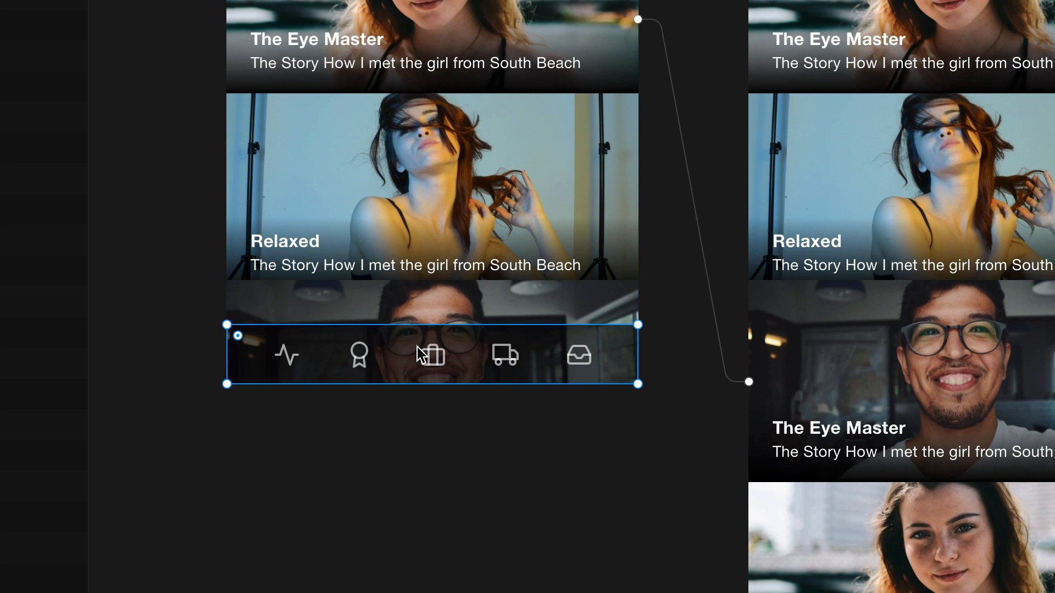
pyautogui.hscroll(-3, 417, 347)
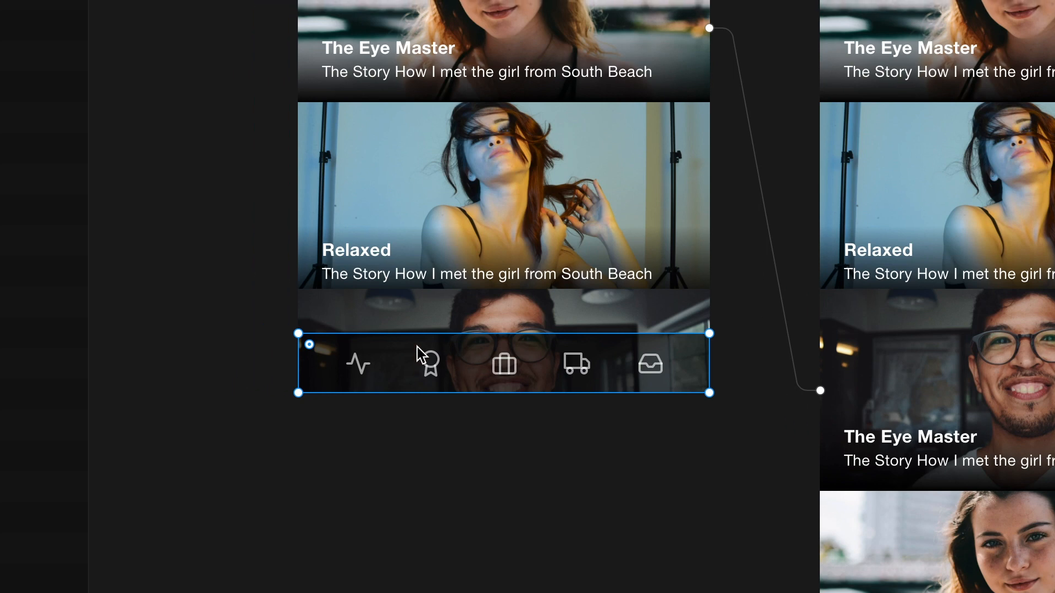
pyautogui.scroll(3, 443, 354)
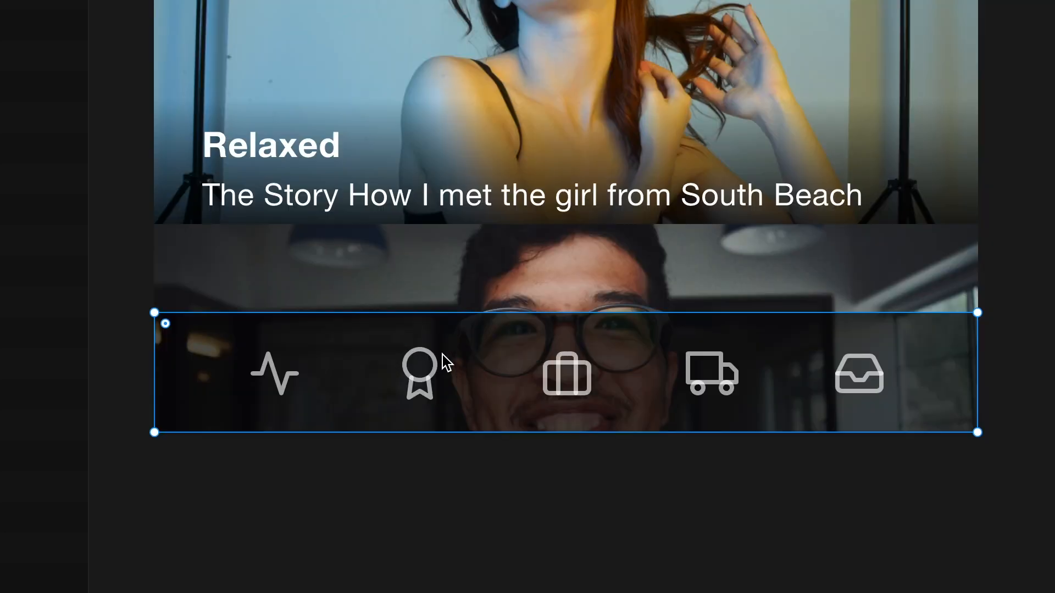
pyautogui.hscroll(-4, 443, 354)
pyautogui.scroll(-1, 443, 354)
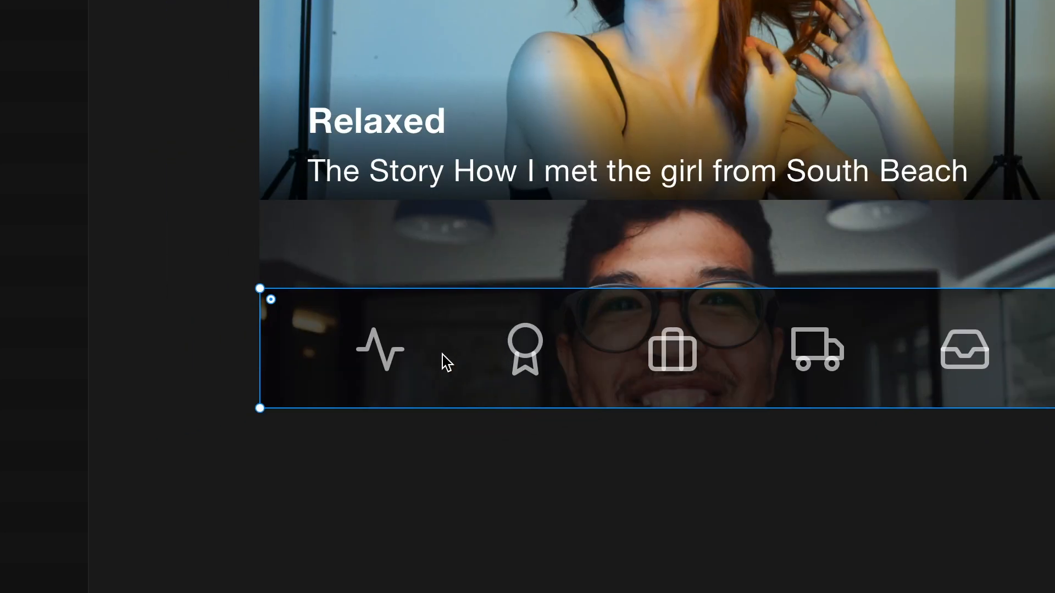
pyautogui.click(394, 345)
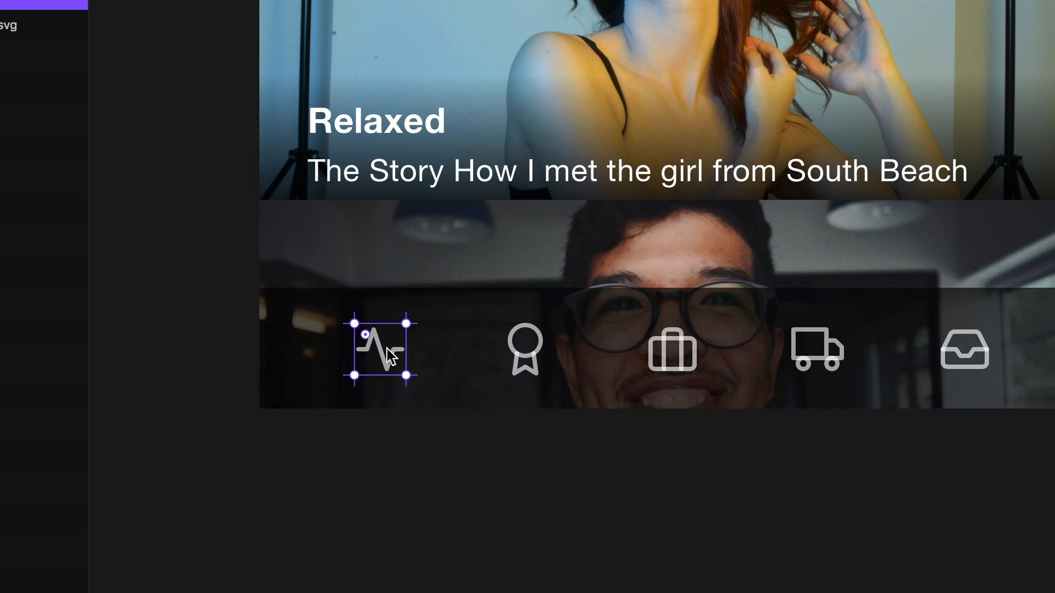
pyautogui.moveTo(392, 357)
pyautogui.mouseDown()
pyautogui.moveTo(417, 472)
pyautogui.moveTo(477, 502)
pyautogui.moveTo(407, 443)
pyautogui.moveTo(360, 377)
pyautogui.moveTo(454, 506)
pyautogui.moveTo(377, 368)
pyautogui.moveTo(447, 462)
pyautogui.moveTo(430, 450)
pyautogui.moveTo(396, 367)
pyautogui.moveTo(522, 367)
pyautogui.moveTo(556, 341)
pyautogui.moveTo(541, 353)
pyautogui.moveTo(413, 353)
pyautogui.mouseUp()
pyautogui.hscroll(2, 408, 345)
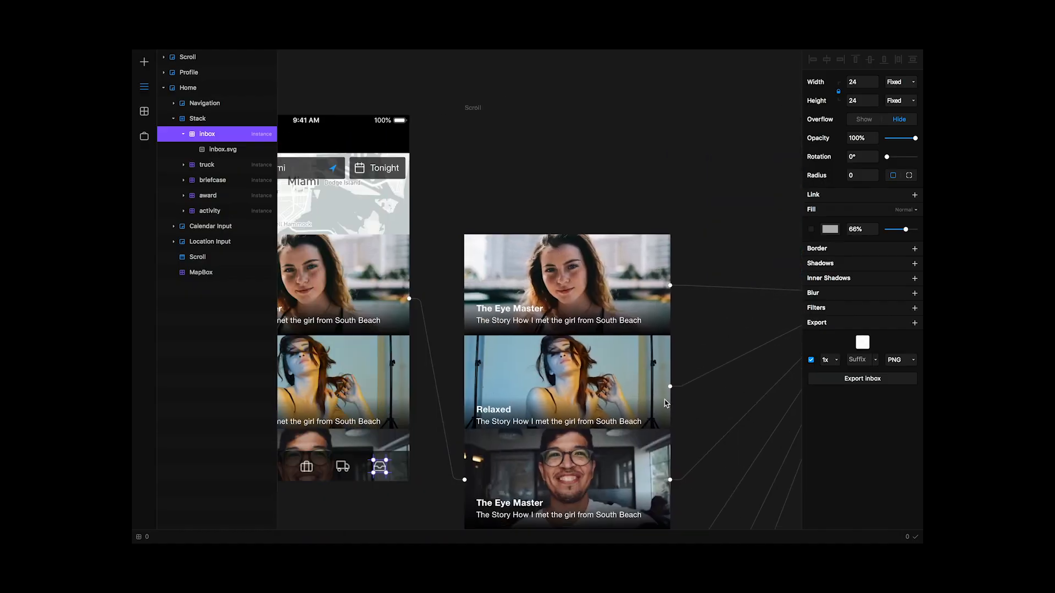
pyautogui.click(706, 255)
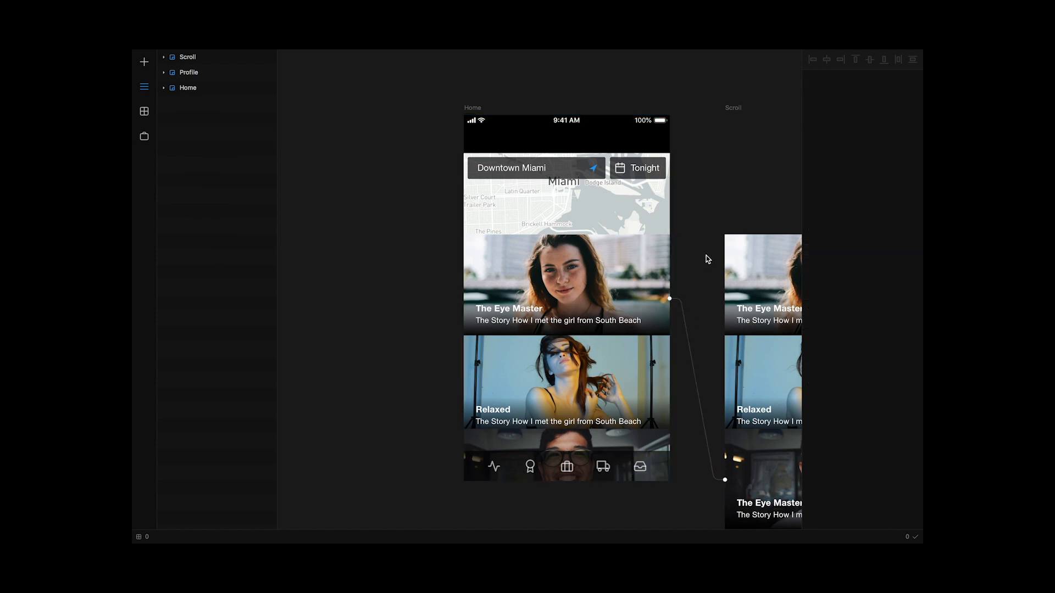
# Select the Home frame's Scroll component and trace its connection to the posts in the Scroll frame
pyautogui.hscroll(2, 706, 256)
pyautogui.scroll(-1, 706, 255)
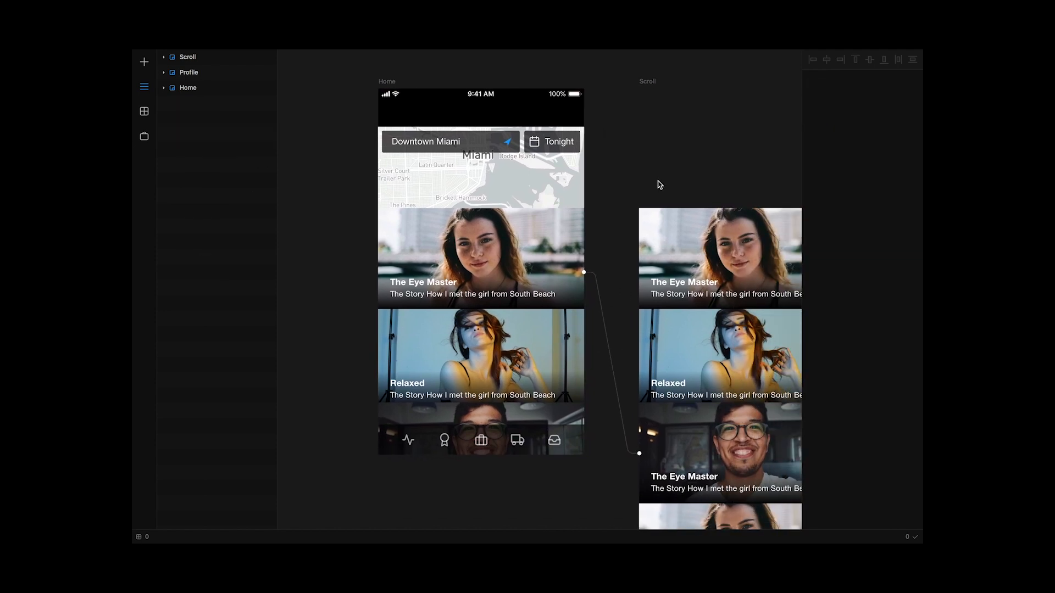
pyautogui.click(385, 108)
pyautogui.hscroll(3, 614, 211)
pyautogui.scroll(-1, 615, 211)
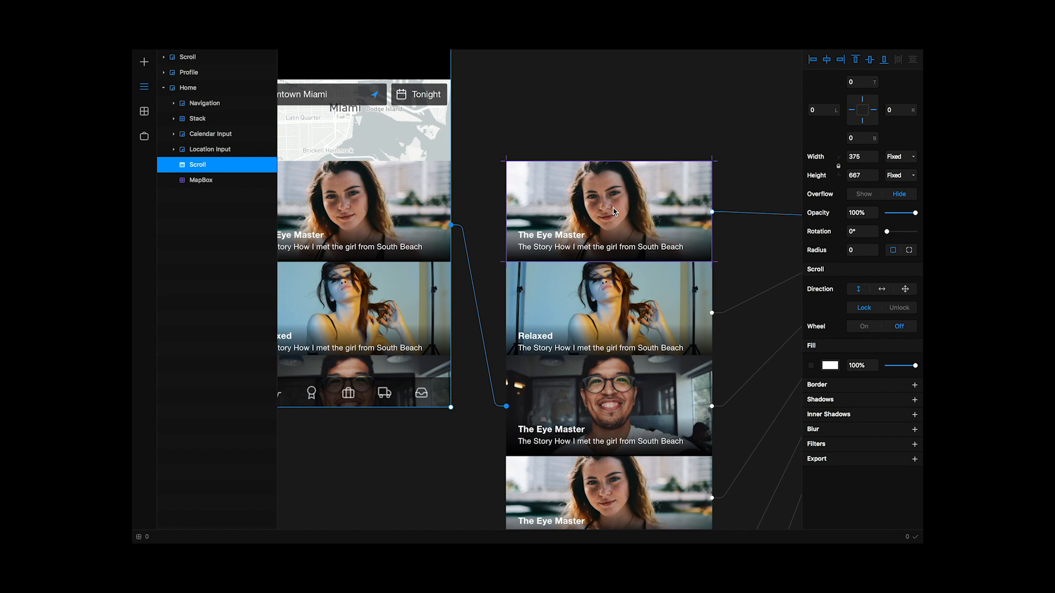
# Select the master Post in the Scroll frame and examine how the posts link to the Profile frame
pyautogui.click(615, 212)
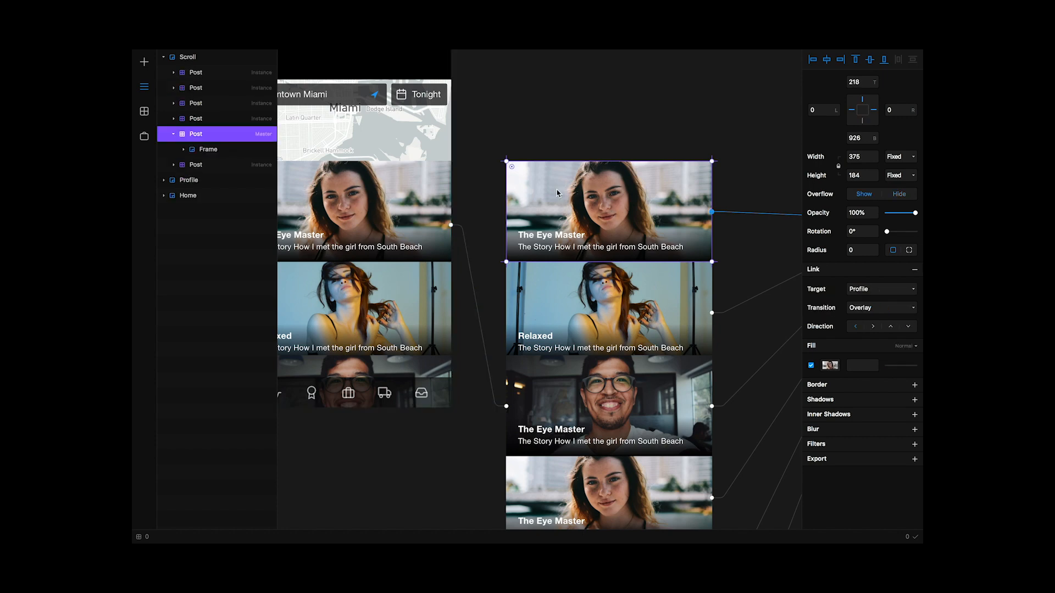
pyautogui.hscroll(10, 377, 272)
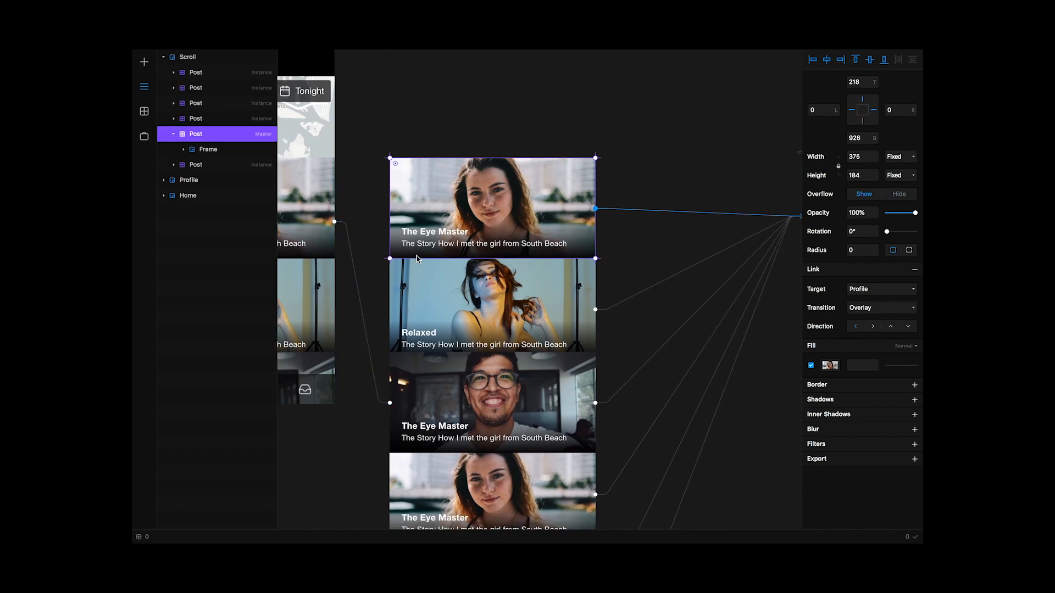
pyautogui.scroll(3, 504, 242)
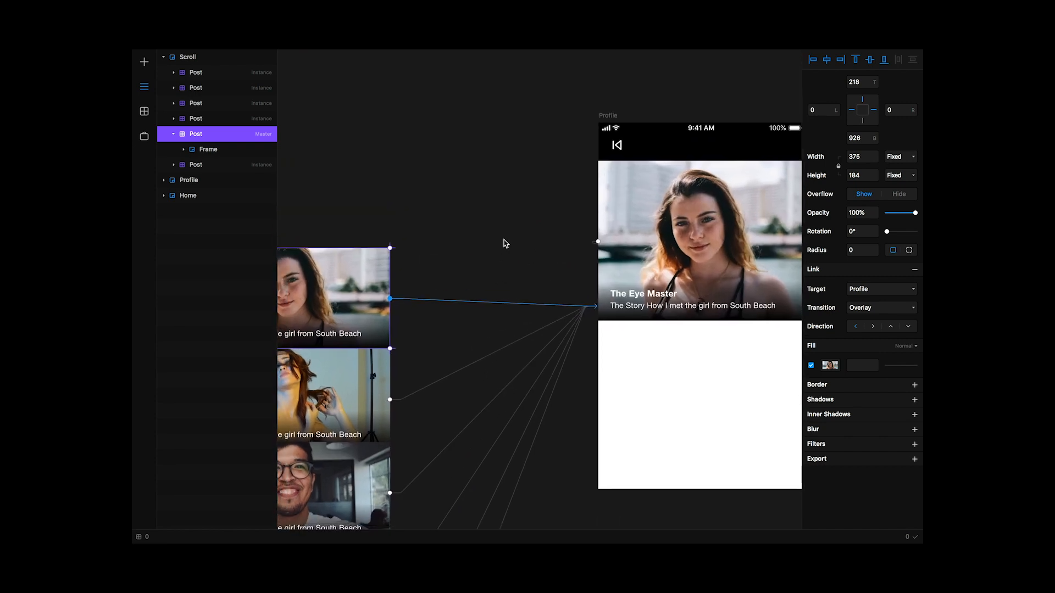
pyautogui.hscroll(-8, 590, 247)
pyautogui.scroll(-3, 590, 247)
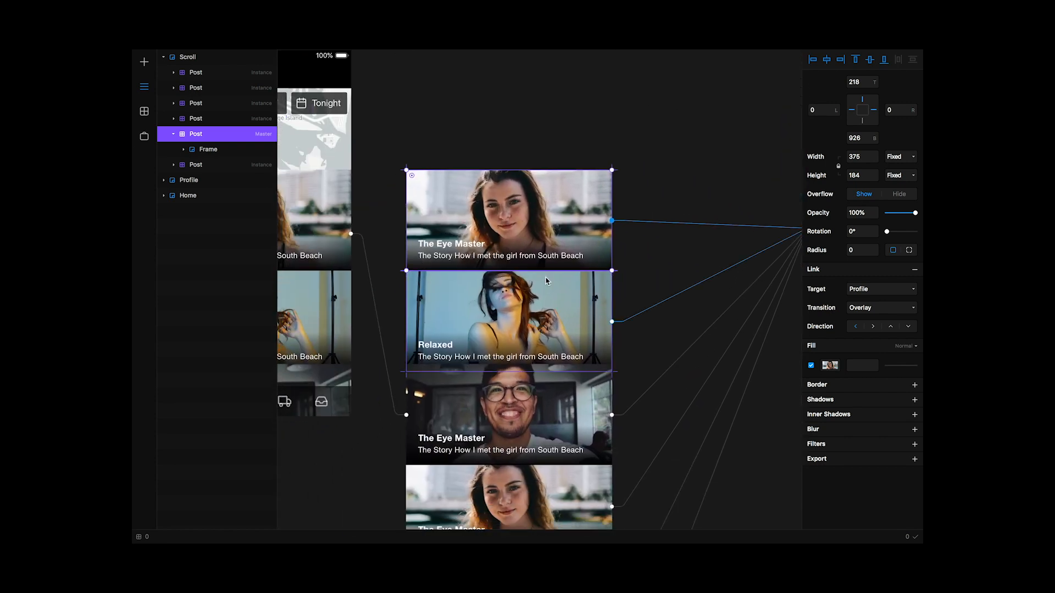
pyautogui.hscroll(4, 544, 278)
pyautogui.scroll(-6, 544, 278)
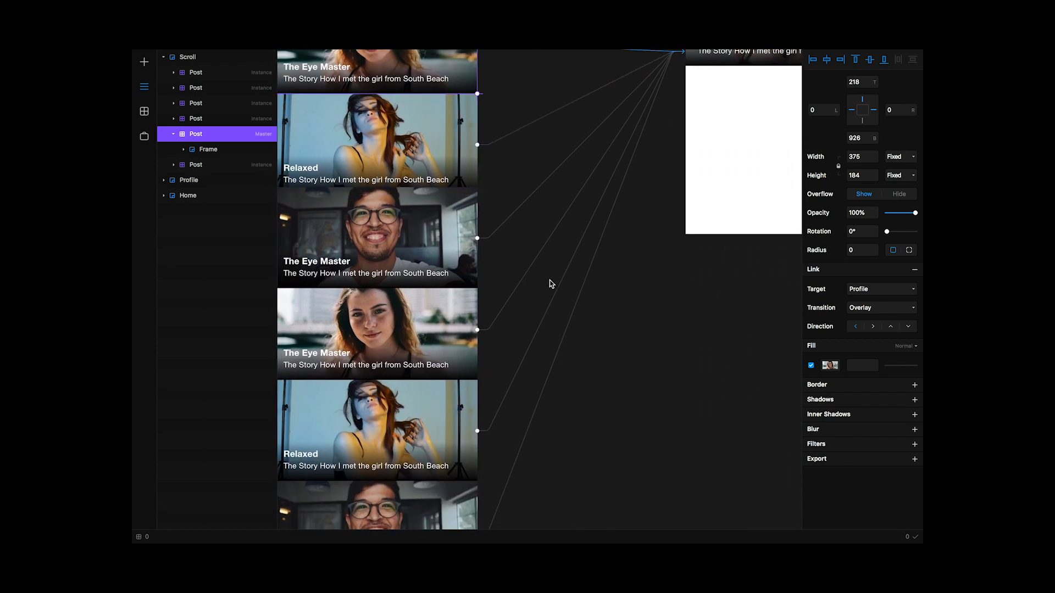
pyautogui.scroll(2, 435, 94)
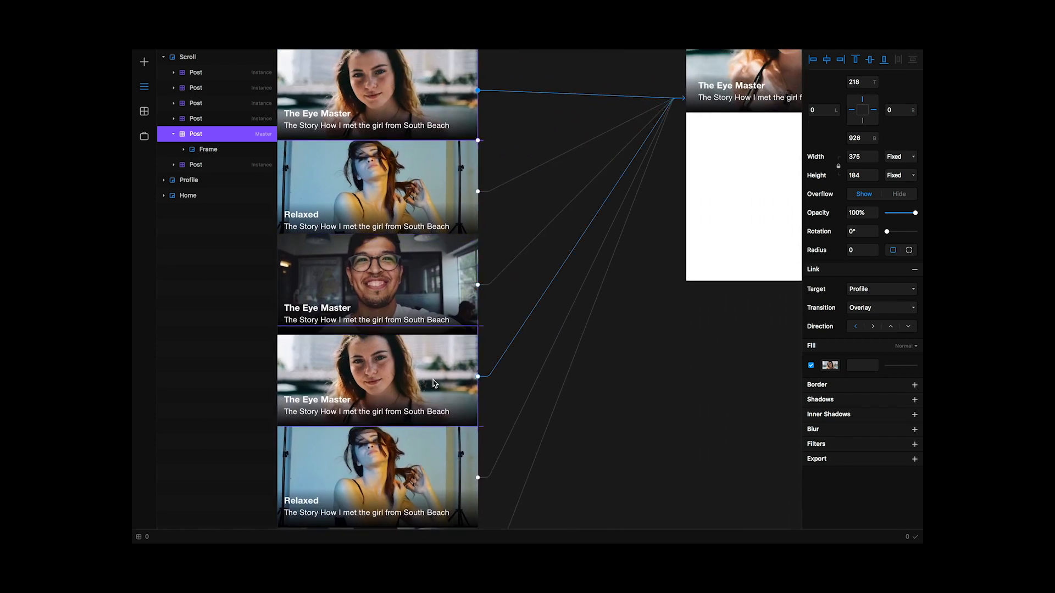
pyautogui.scroll(6, 653, 157)
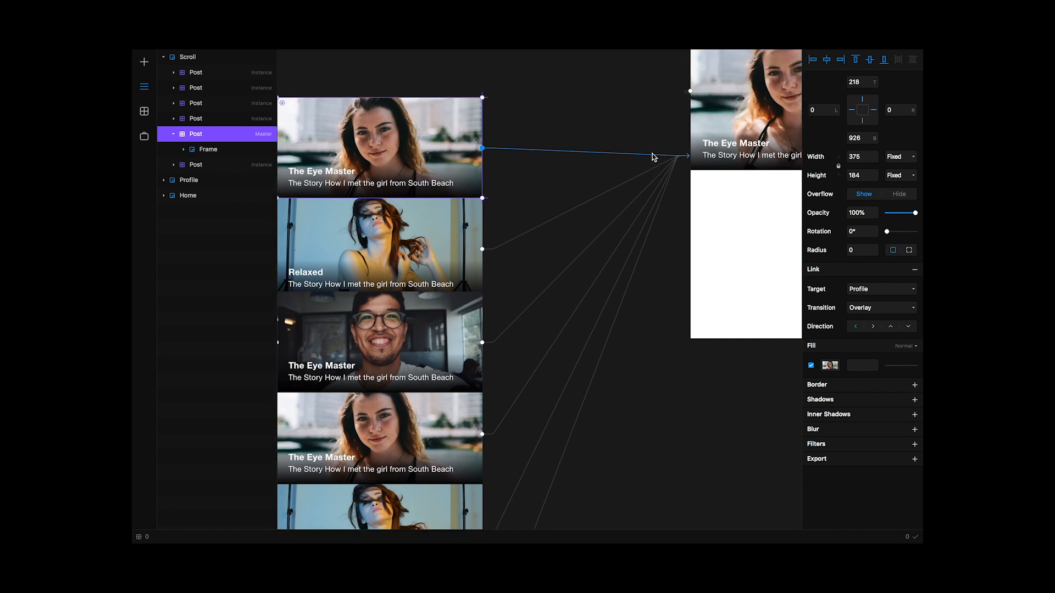
pyautogui.hscroll(-2, 653, 158)
pyautogui.scroll(-1, 653, 158)
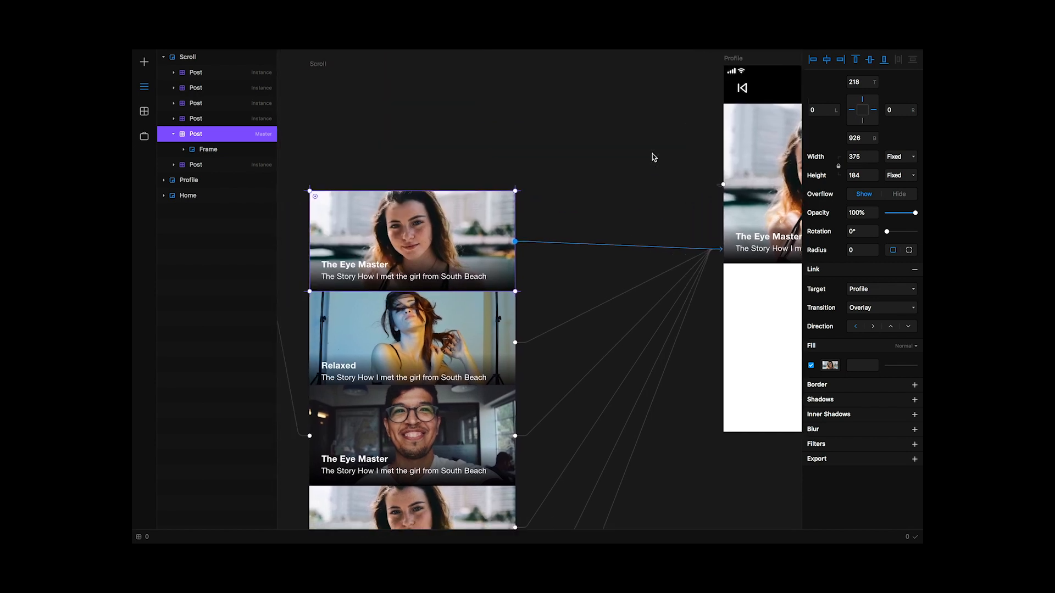
# Preview the Home frame and test opening the Profile from the first and second posts, returning with the back icon
pyautogui.hscroll(-10, 652, 158)
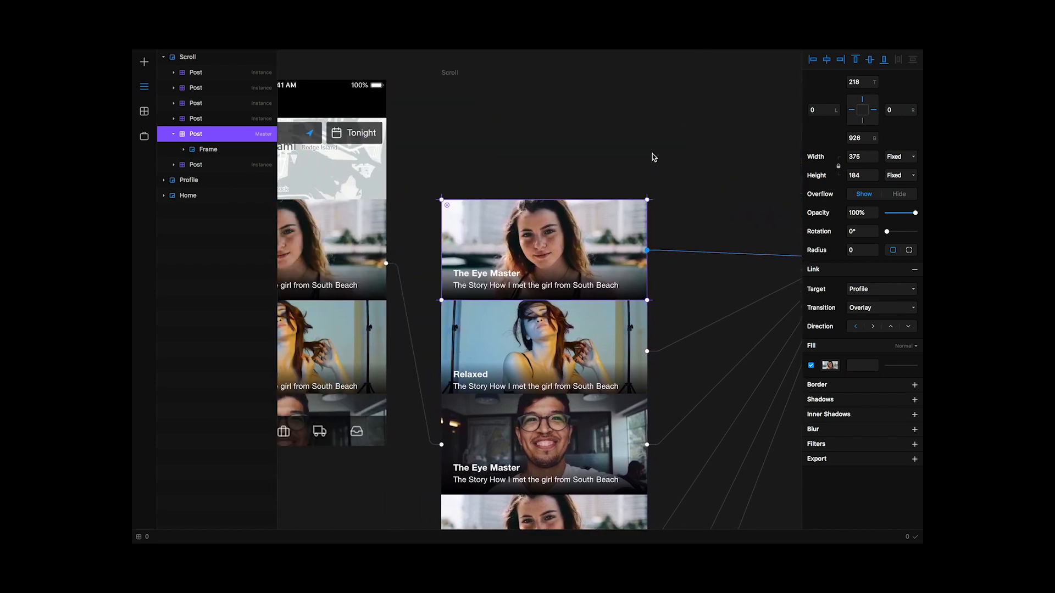
pyautogui.click(439, 95)
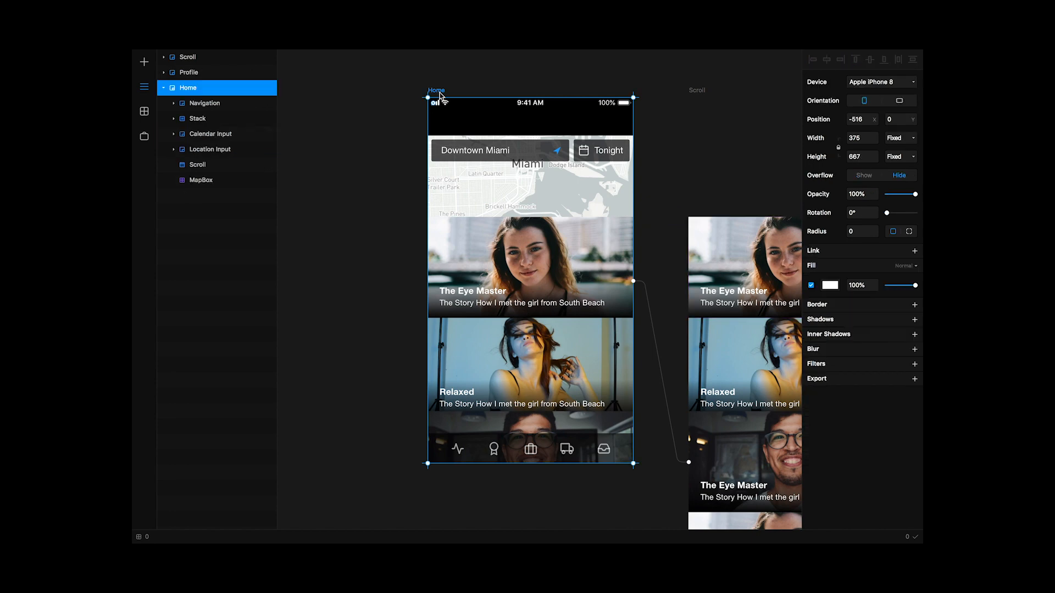
pyautogui.click(856, 73)
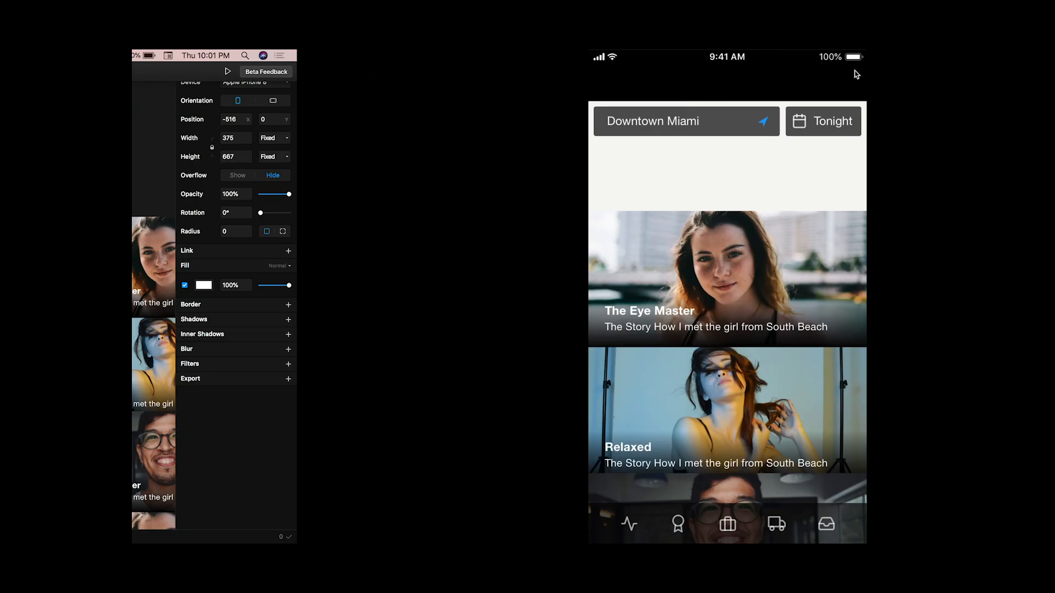
pyautogui.click(536, 281)
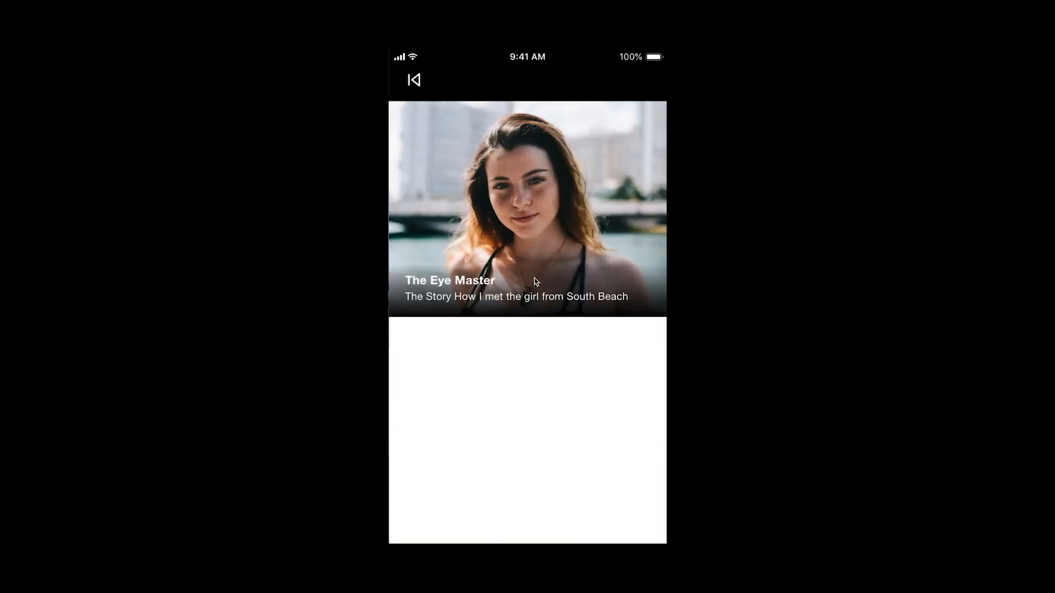
pyautogui.click(416, 81)
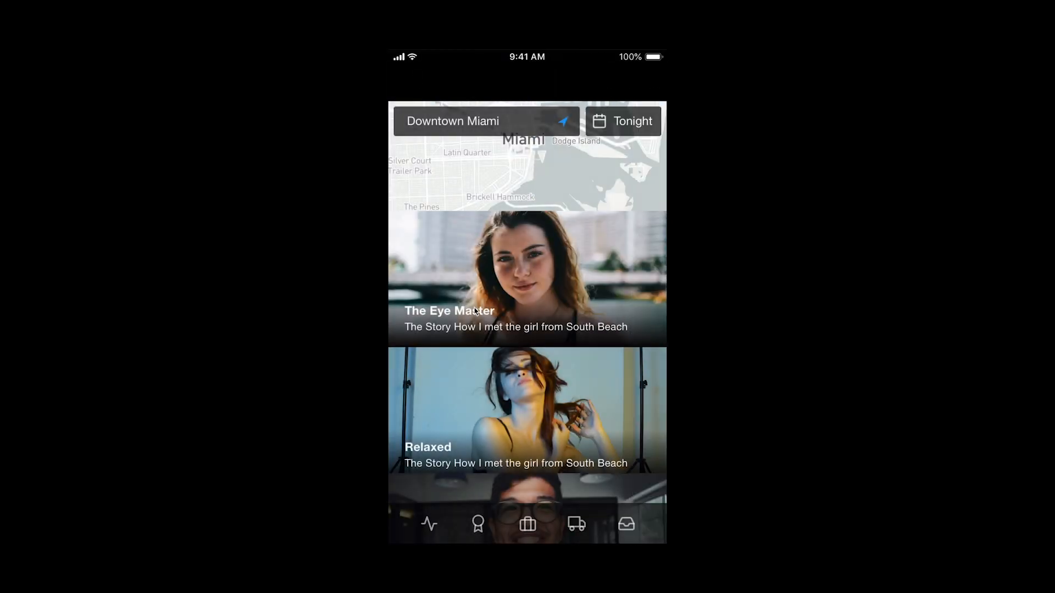
pyautogui.click(493, 410)
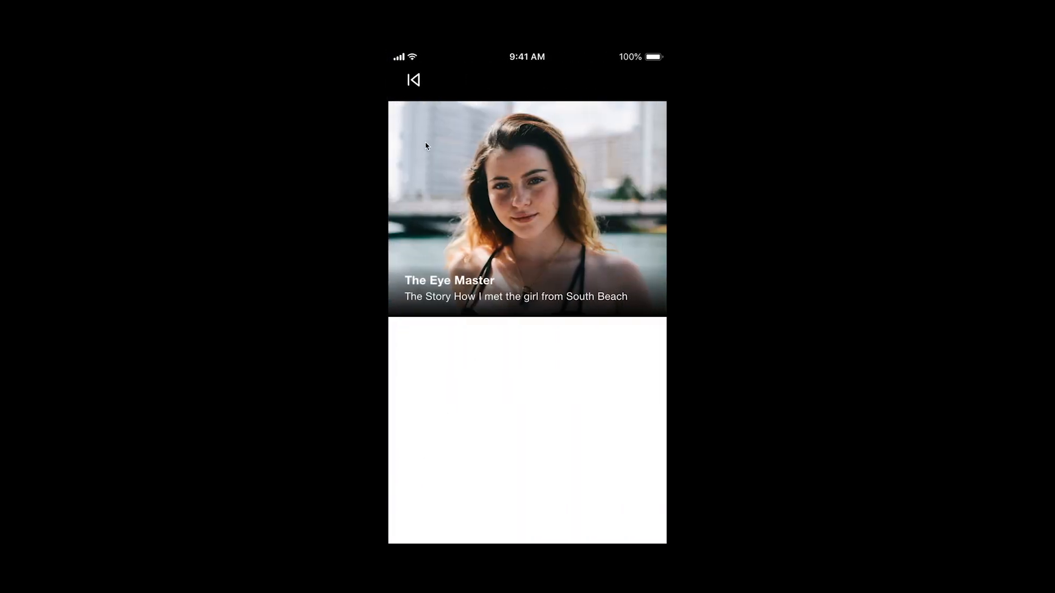
pyautogui.click(417, 80)
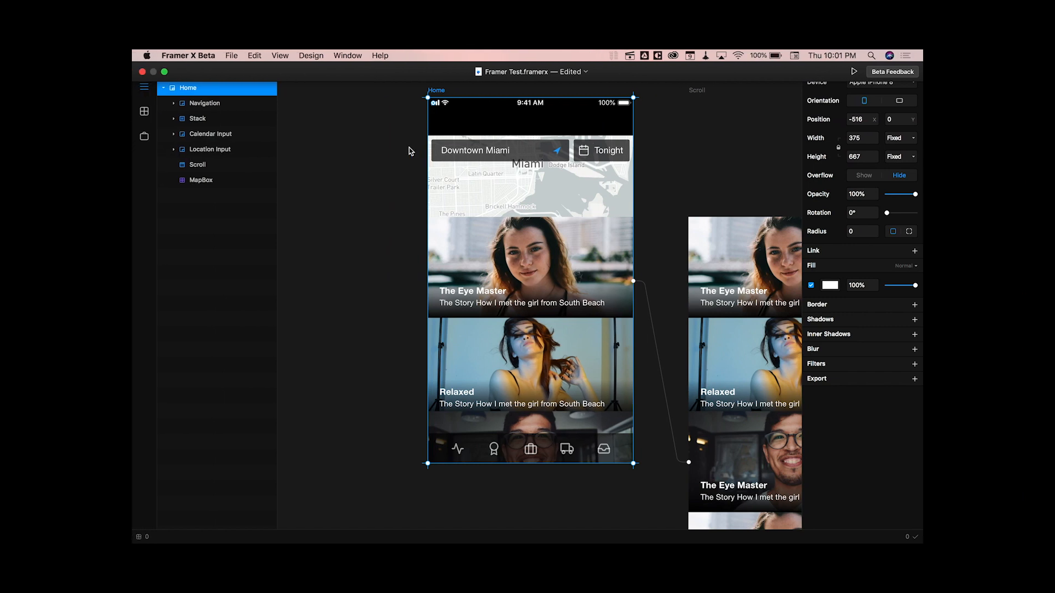
# Select the upper Relaxed post in the Scroll frame and trace the links from all the posts to the Profile frame
pyautogui.hscroll(8, 662, 170)
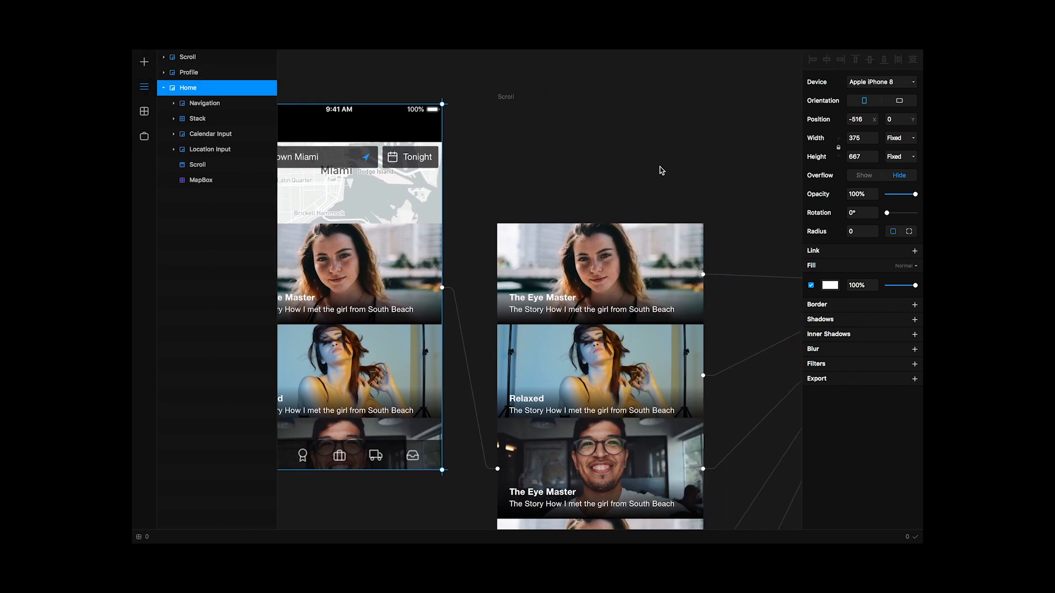
pyautogui.hscroll(5, 661, 170)
pyautogui.scroll(-3, 662, 170)
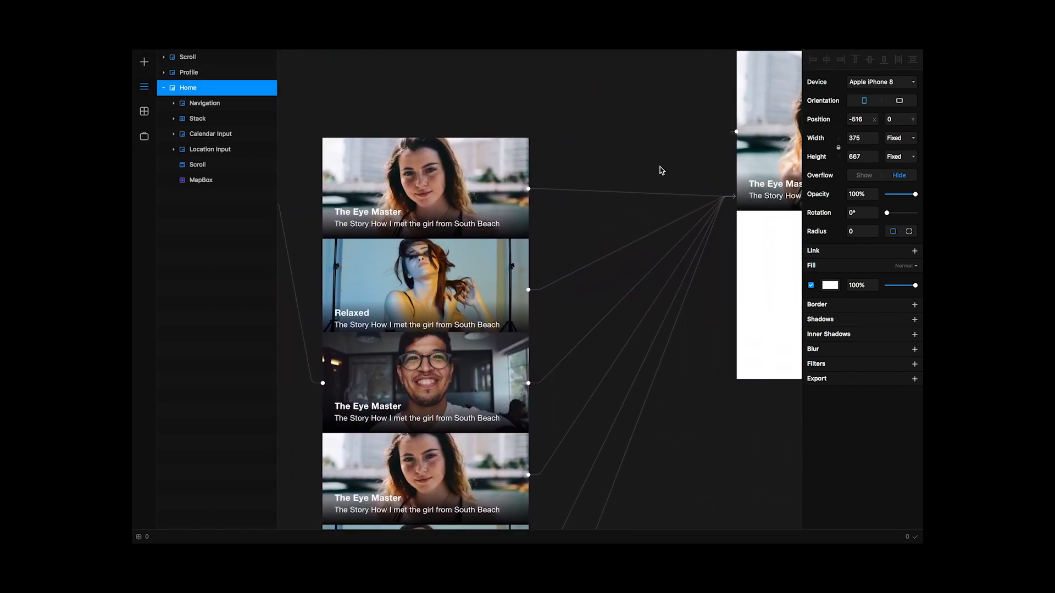
pyautogui.hscroll(3, 713, 207)
pyautogui.scroll(3, 713, 208)
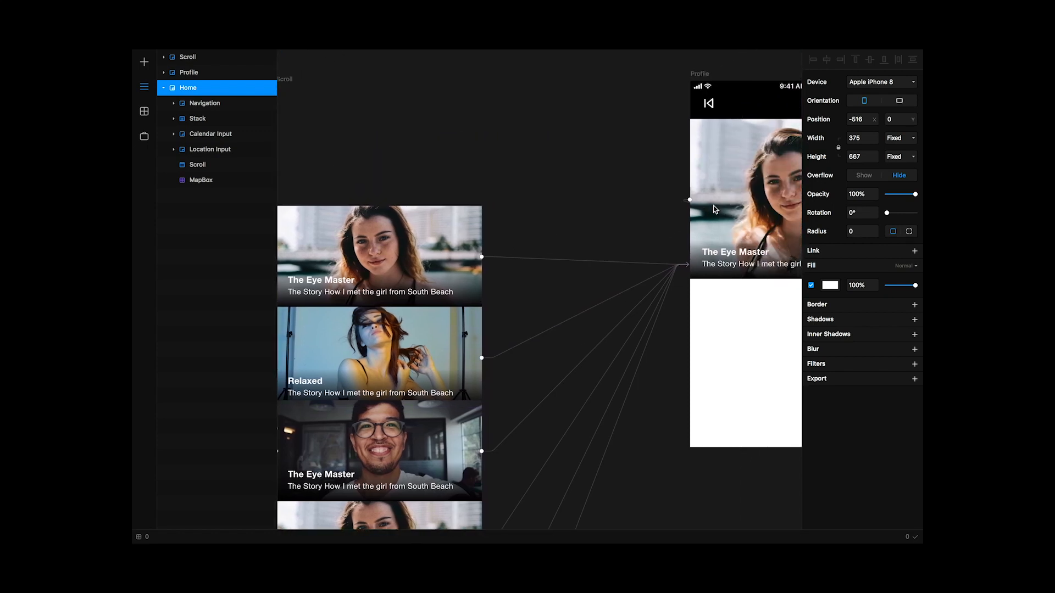
pyautogui.click(408, 339)
pyautogui.hscroll(4, 408, 341)
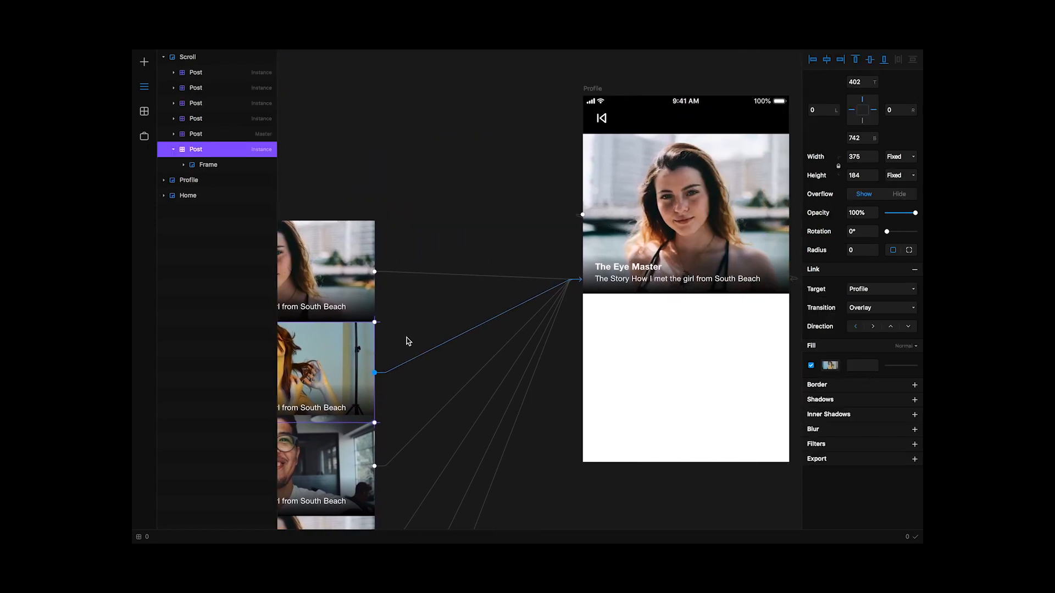
pyautogui.click(504, 209)
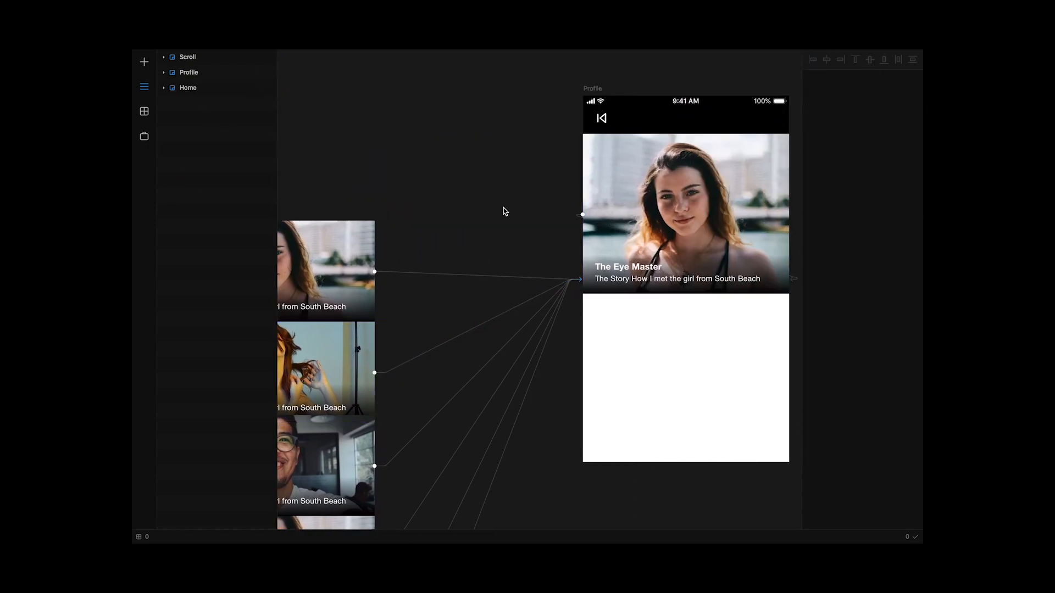
pyautogui.hscroll(-5, 504, 209)
pyautogui.scroll(-3, 503, 209)
pyautogui.scroll(-3, 503, 209)
pyautogui.hscroll(-3, 503, 209)
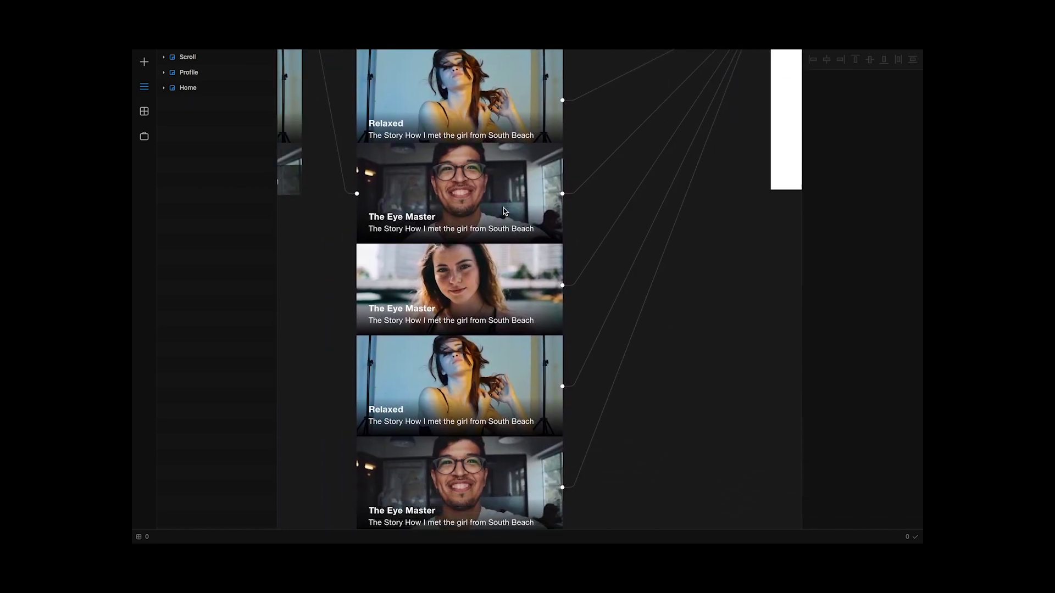
pyautogui.scroll(-4, 672, 211)
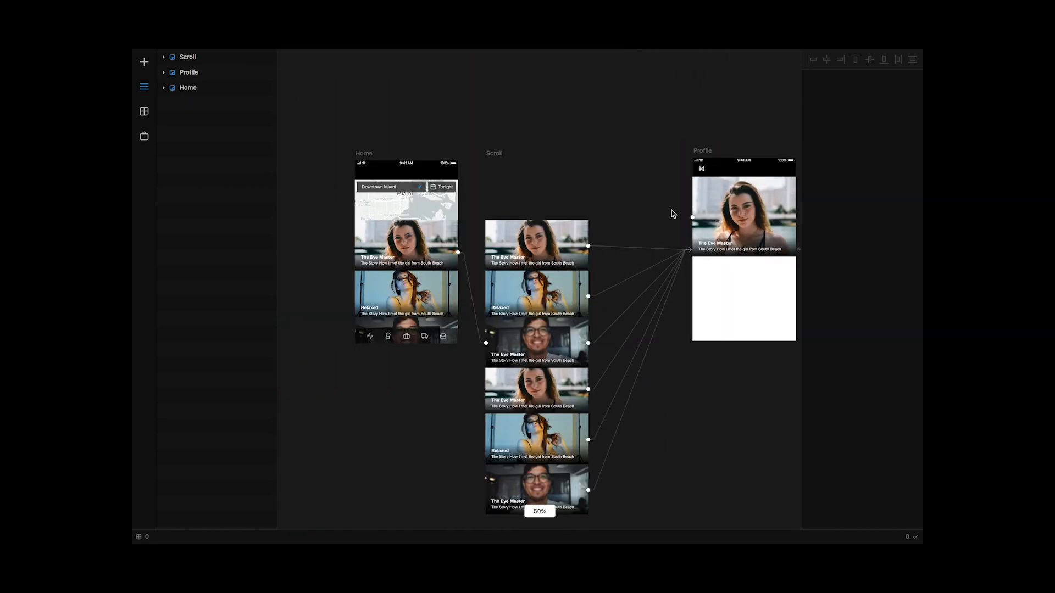
# Try drawing a short multi-point path with the Path tool in the empty space above the Scroll frame's posts
pyautogui.click(146, 65)
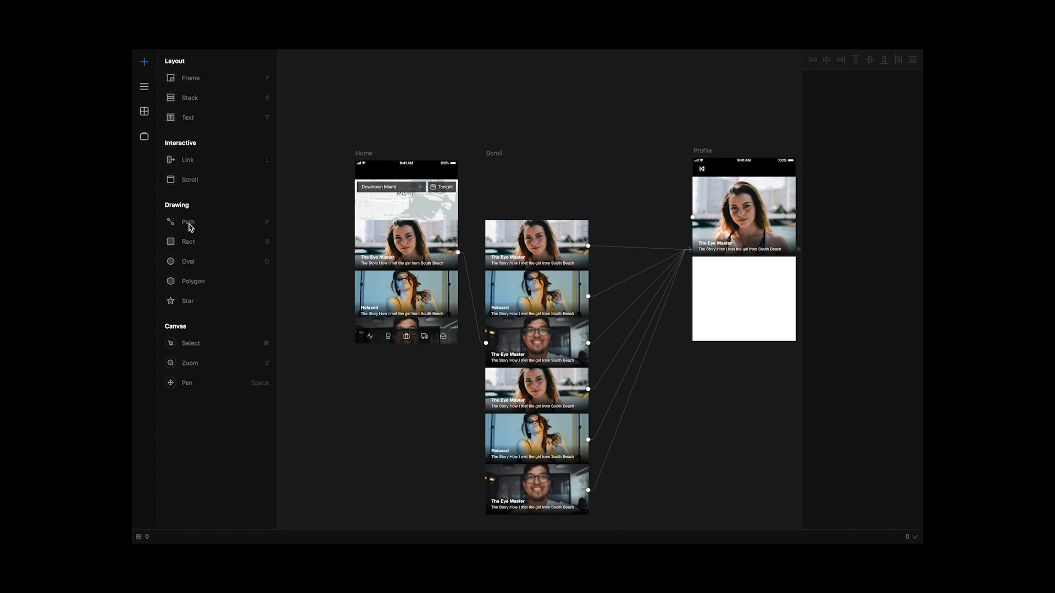
pyautogui.press('p')
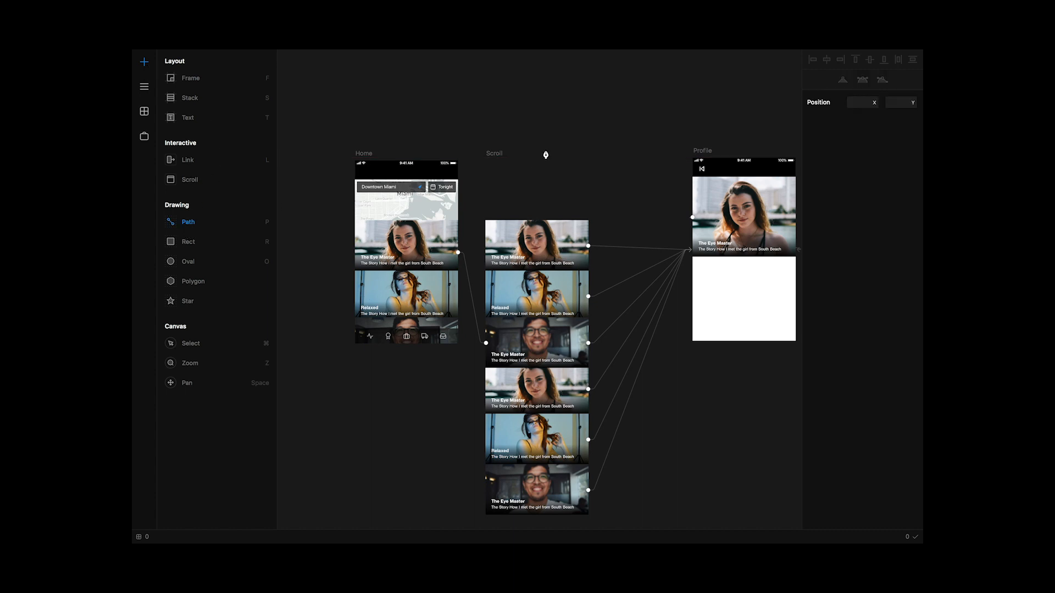
pyautogui.scroll(5, 545, 155)
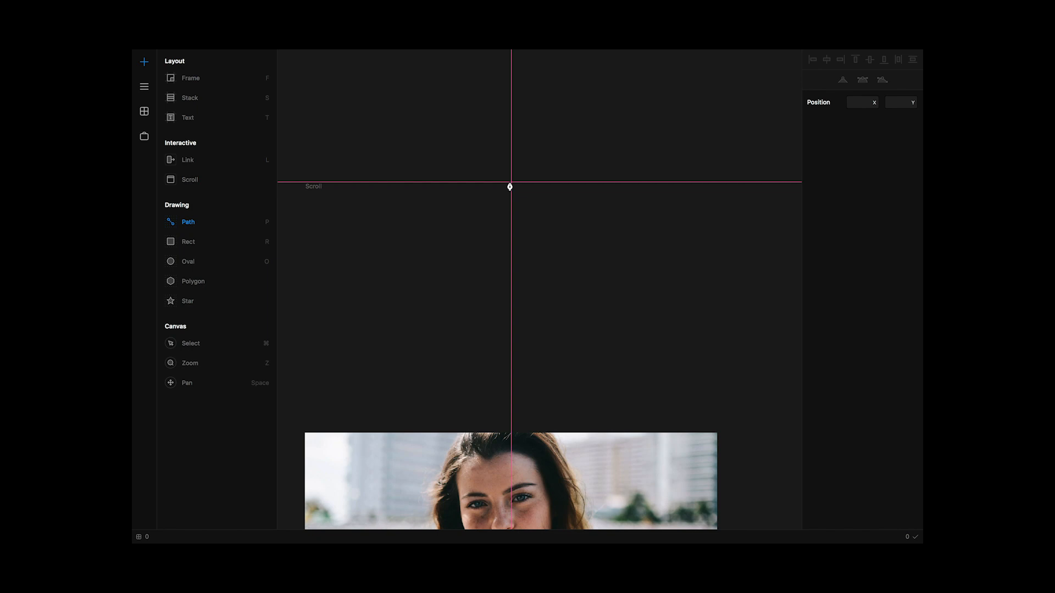
pyautogui.click(511, 183)
pyautogui.click(559, 138)
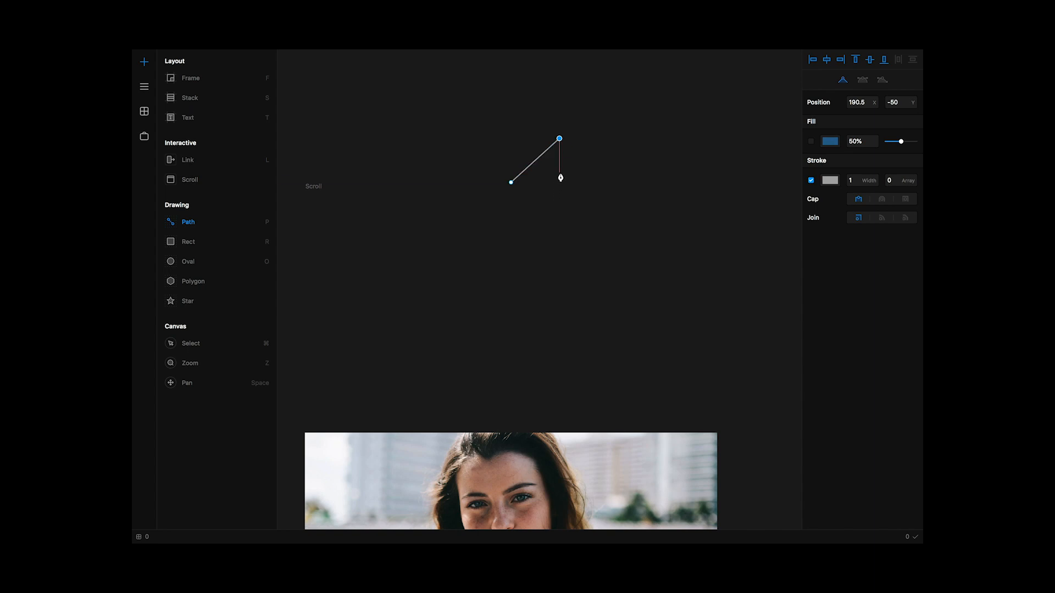
pyautogui.click(579, 180)
pyautogui.click(569, 161)
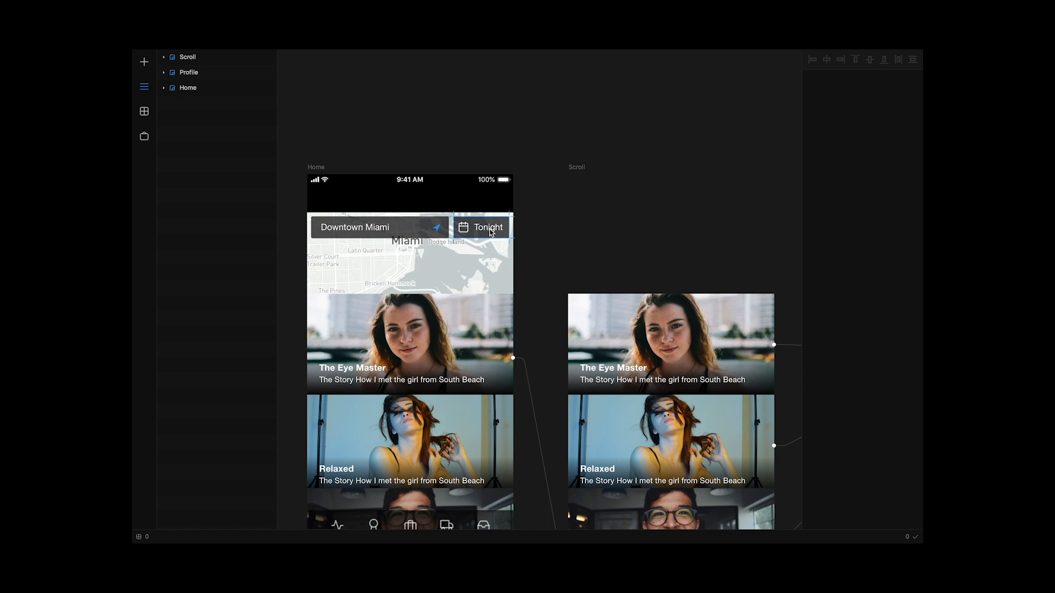
# Select the Calendar Input labelled Tonight in the Home frame and examine its edge distances and pinned sides
pyautogui.scroll(3, 486, 230)
pyautogui.hscroll(-5, 486, 229)
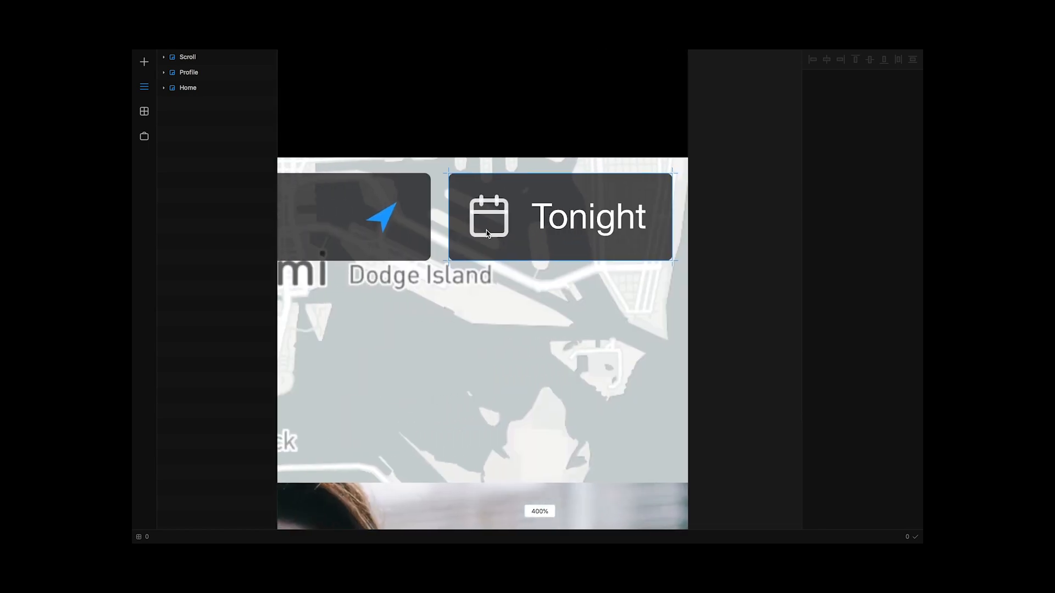
pyautogui.hscroll(-5, 486, 230)
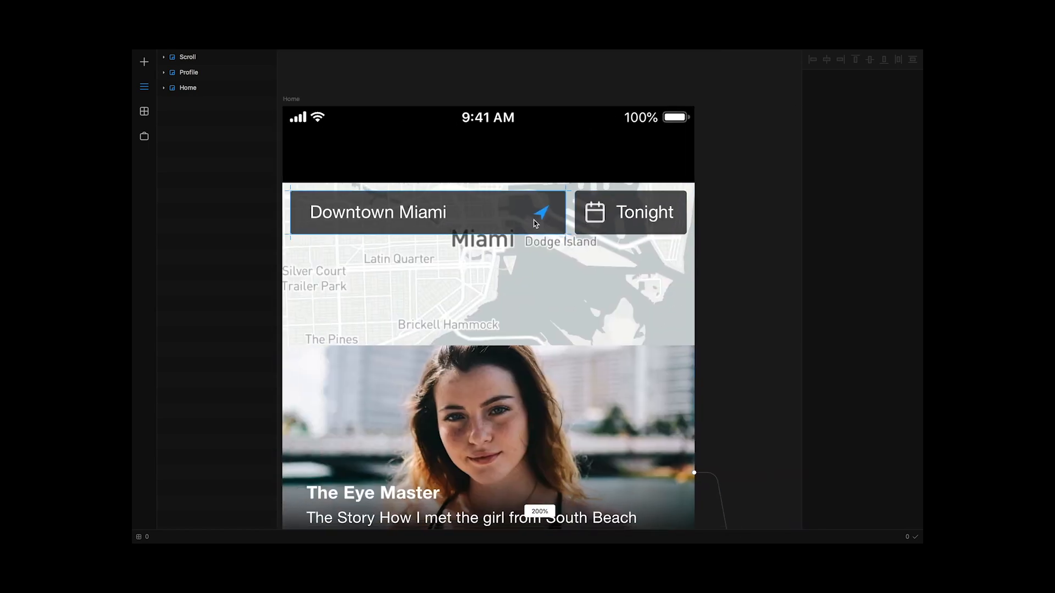
pyautogui.click(629, 216)
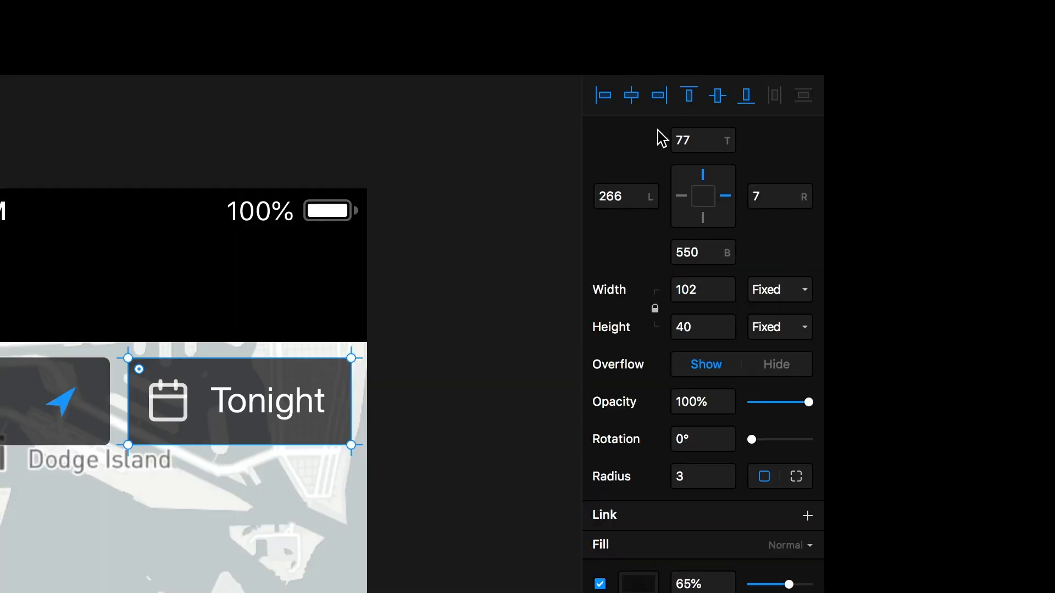
pyautogui.moveTo(733, 214)
pyautogui.moveTo(701, 208)
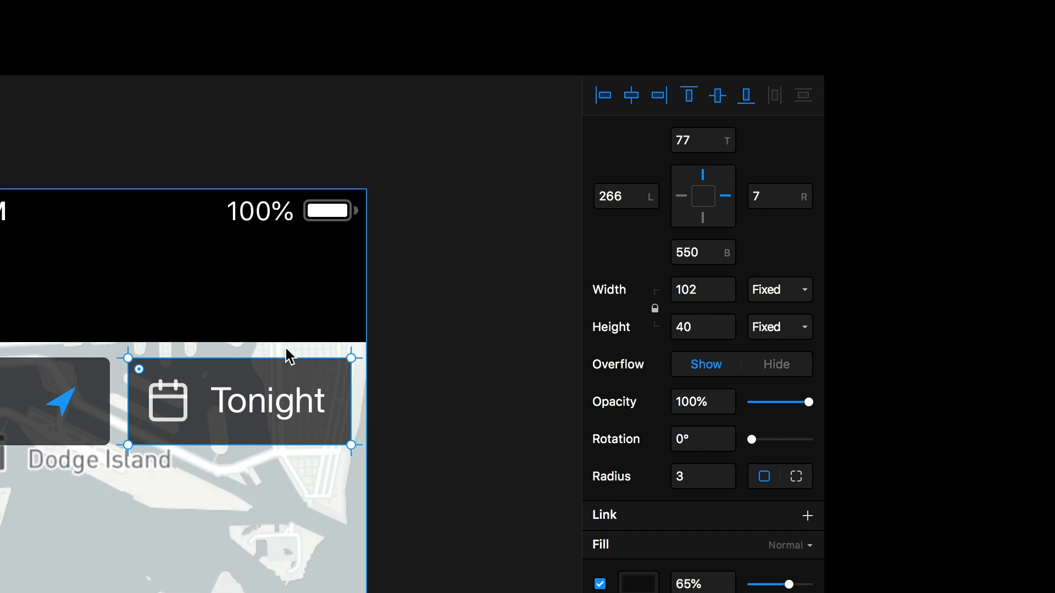
# Try shifting the Calendar Input sideways, placing it 9 and then 5 from the Home frame's right edge
pyautogui.moveTo(299, 390)
pyautogui.mouseDown()
pyautogui.moveTo(294, 419)
pyautogui.moveTo(293, 390)
pyautogui.mouseUp()
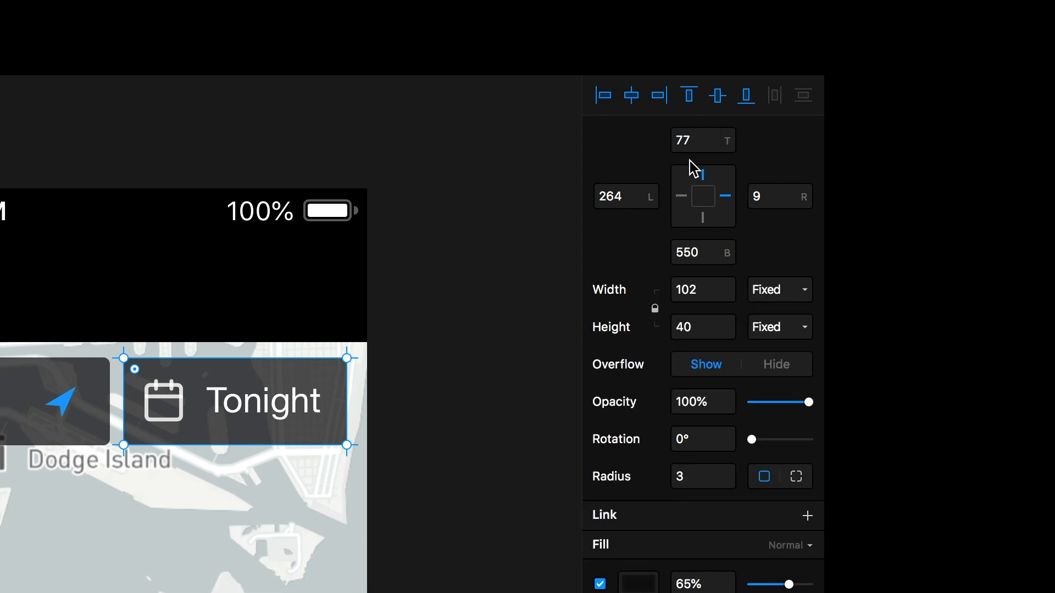
pyautogui.hscroll(-5, 394, 411)
pyautogui.scroll(-1, 393, 411)
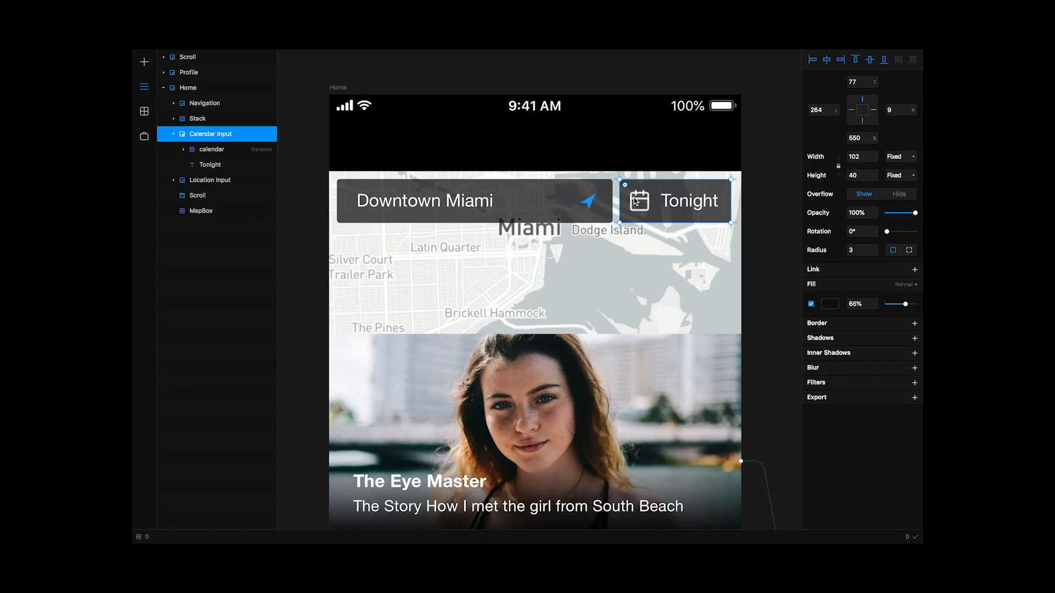
pyautogui.hscroll(3, 250, 379)
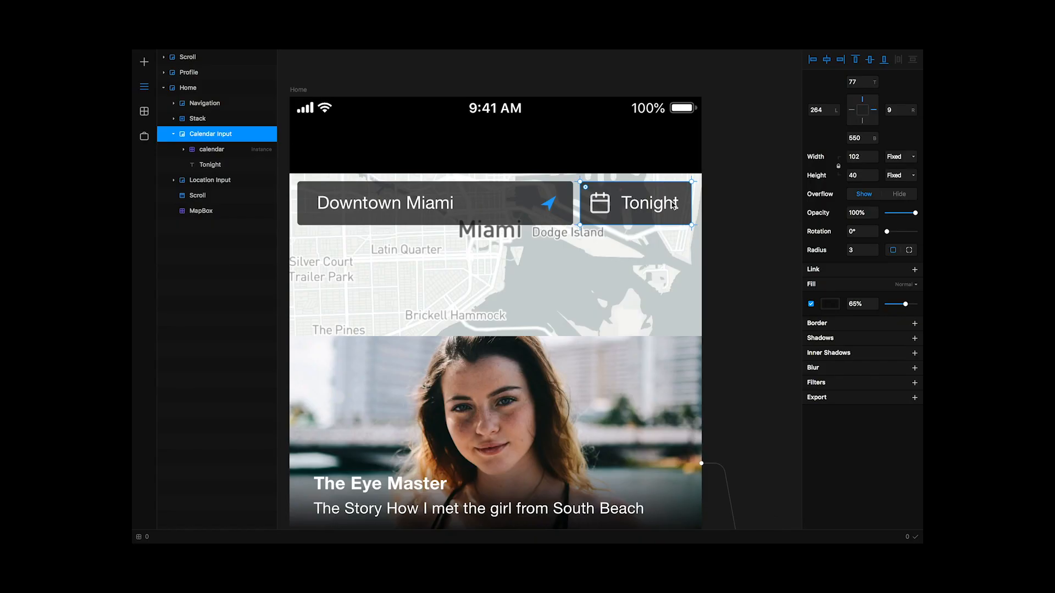
pyautogui.moveTo(674, 205); pyautogui.dragTo(678, 205)
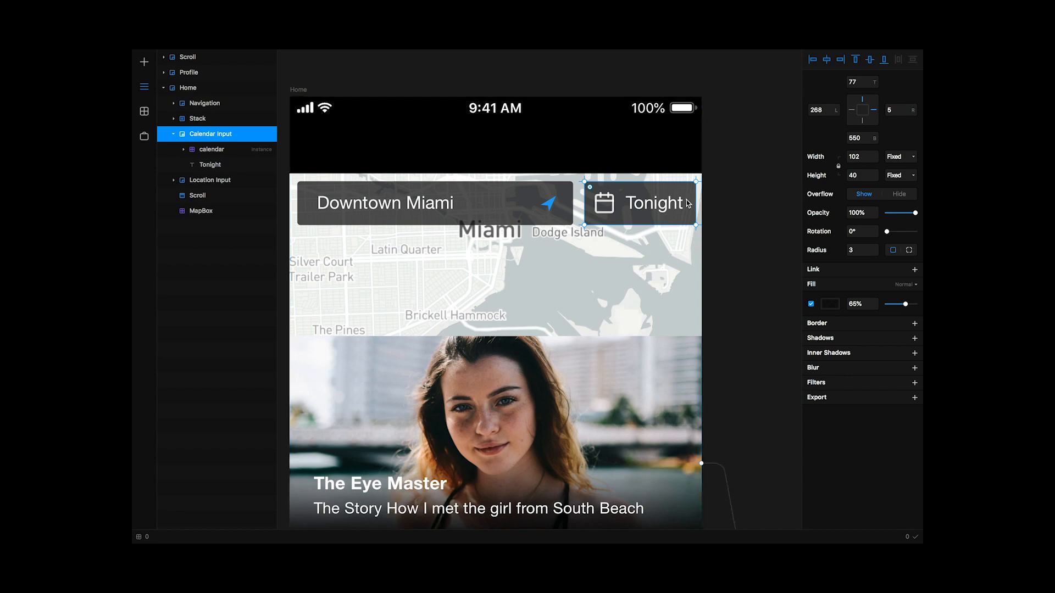
# Move the Calendar Input out of the Home frame and return it to 77 from the top and 7 from the right
pyautogui.moveTo(687, 203); pyautogui.dragTo(685, 205)
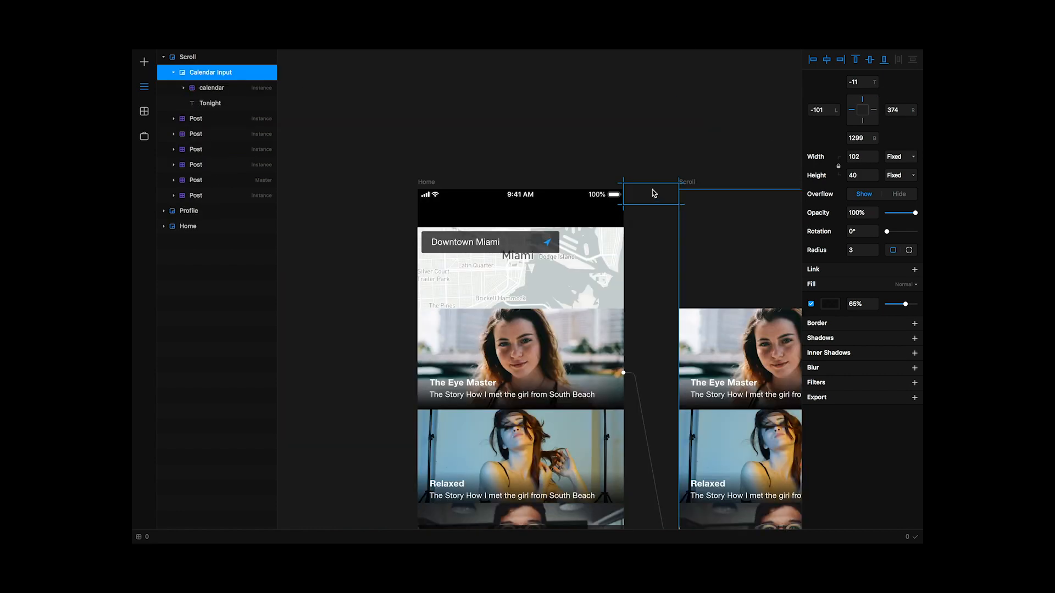
pyautogui.moveTo(652, 191); pyautogui.dragTo(599, 253)
pyautogui.moveTo(857, 105)
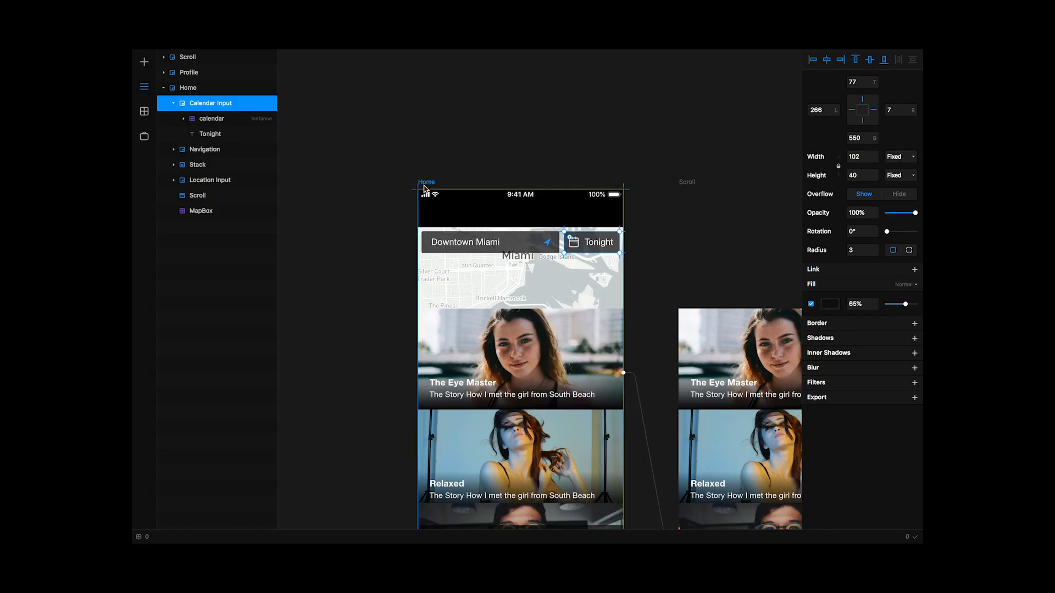
# Try widening the Home frame to 406 to test the Calendar Input's pinning, and undo the resize
pyautogui.click(532, 226)
pyautogui.moveTo(625, 338); pyautogui.dragTo(641, 338)
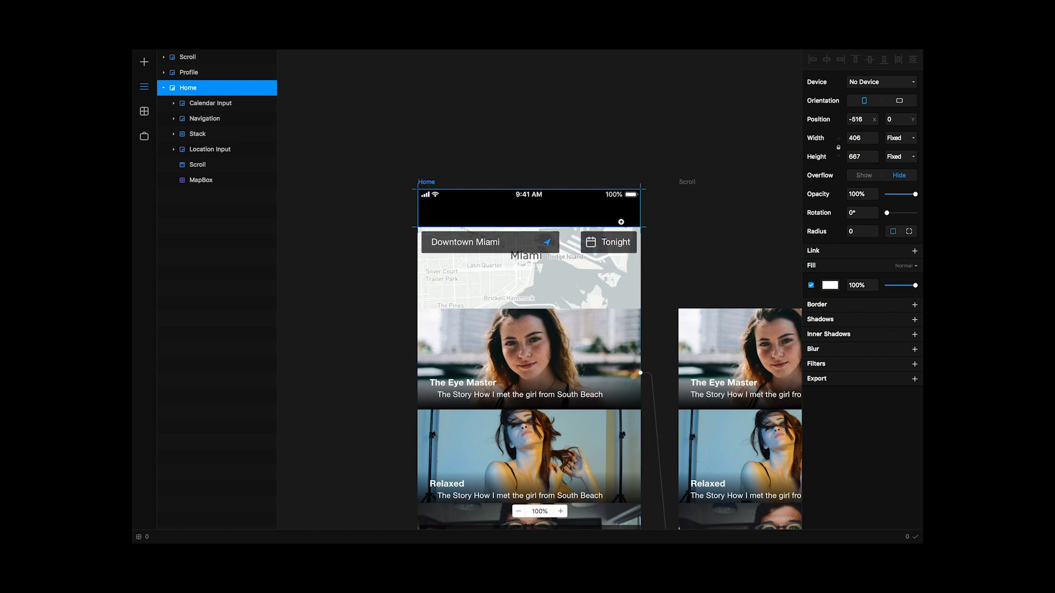
pyautogui.press('super+z')
# Try the Calendar Input 7 from the left and 141 from the top, and return it to 7 from the right and 77 from the top
pyautogui.moveTo(593, 248); pyautogui.dragTo(452, 283)
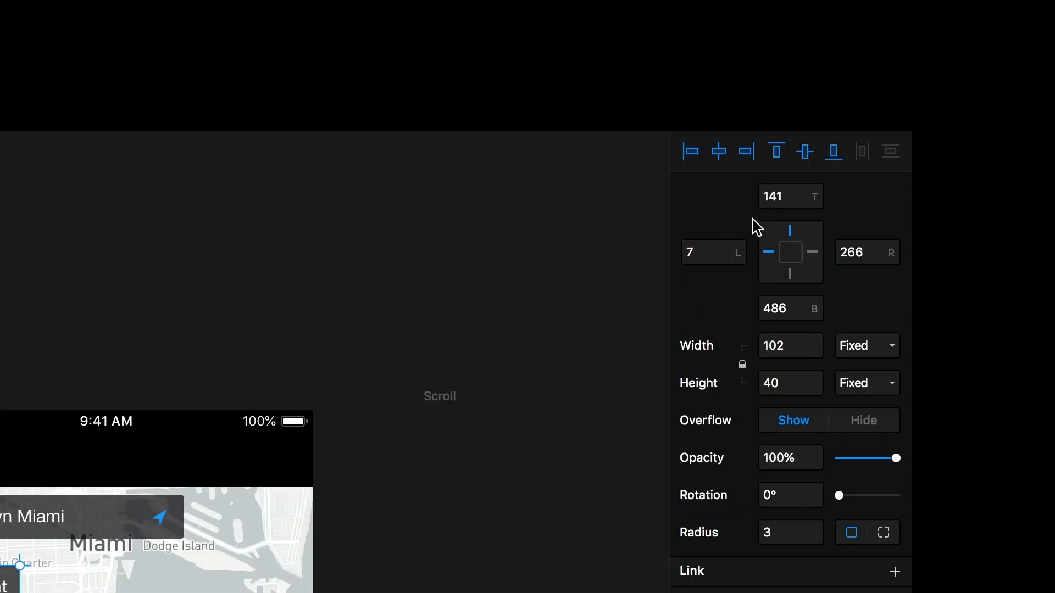
pyautogui.moveTo(792, 235)
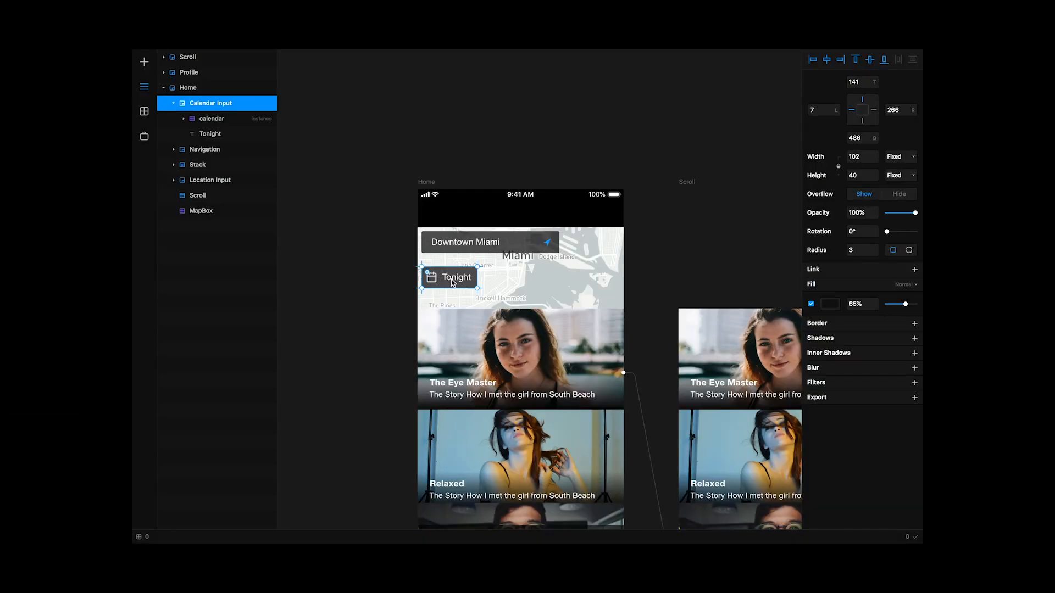
pyautogui.moveTo(452, 283); pyautogui.dragTo(595, 248)
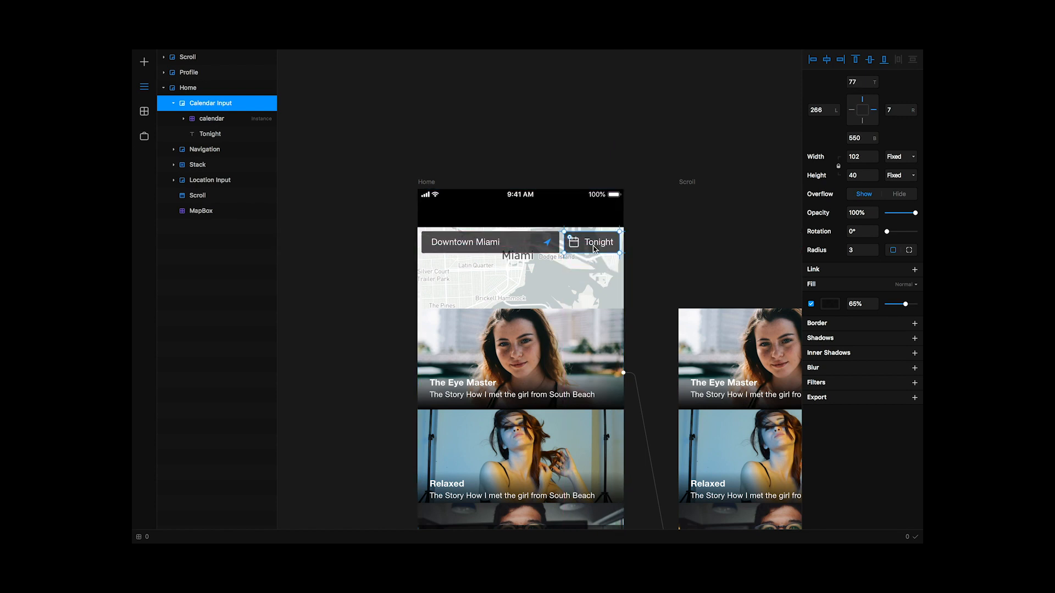
pyautogui.moveTo(594, 248)
pyautogui.mouseDown()
pyautogui.moveTo(489, 300)
pyautogui.moveTo(442, 280)
pyautogui.moveTo(543, 275)
pyautogui.moveTo(597, 257)
pyautogui.moveTo(595, 248)
pyautogui.mouseUp()
pyautogui.click(678, 257)
pyautogui.press('super+minus')
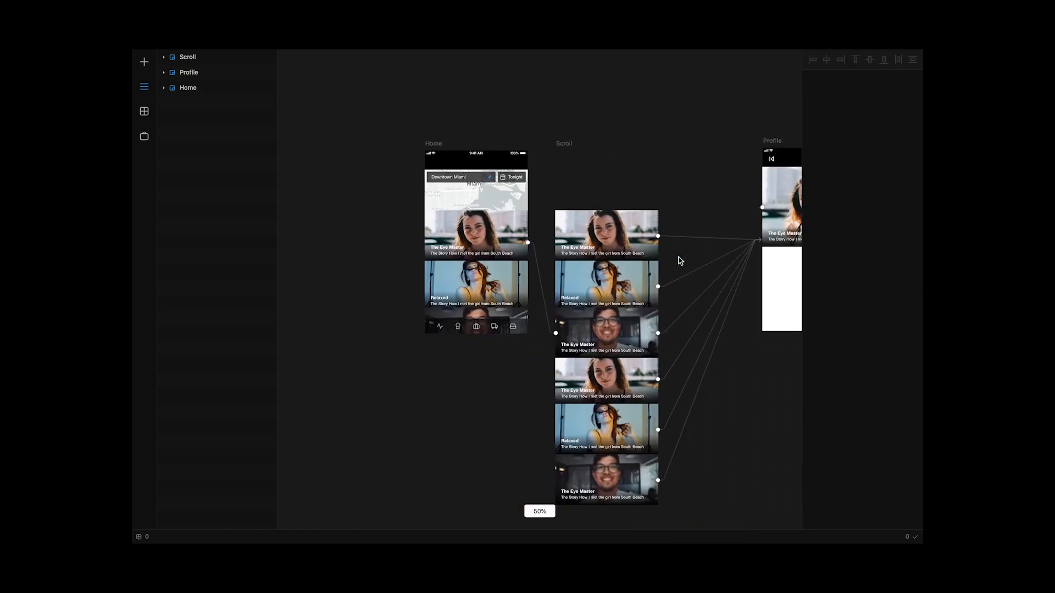
pyautogui.hscroll(4, 678, 257)
pyautogui.hscroll(-3, 678, 257)
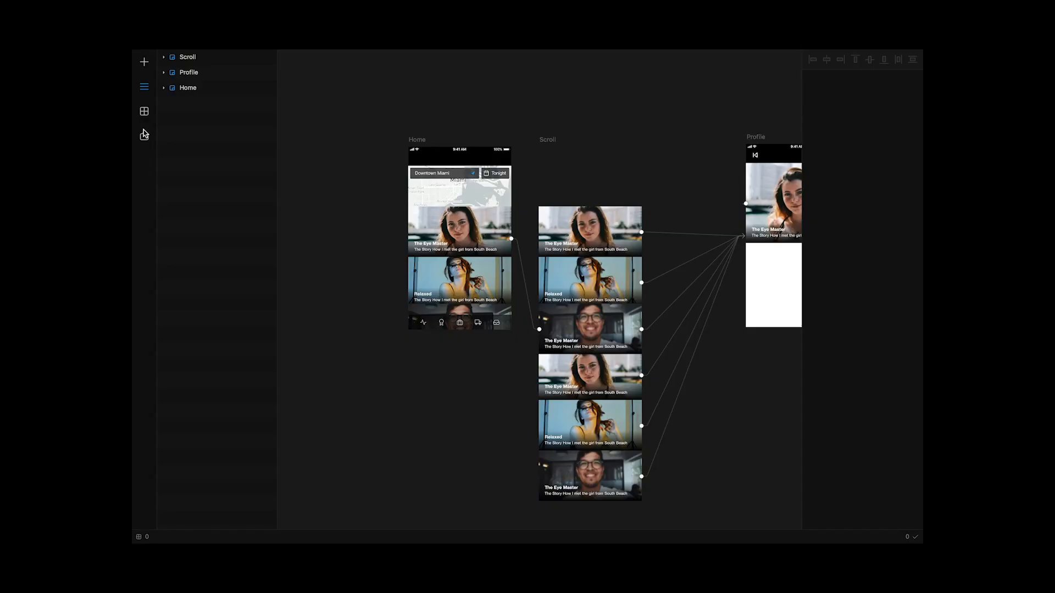
# Browse the Store's featured packages, including the trending packages, simple code components and iOS design components
pyautogui.click(144, 135)
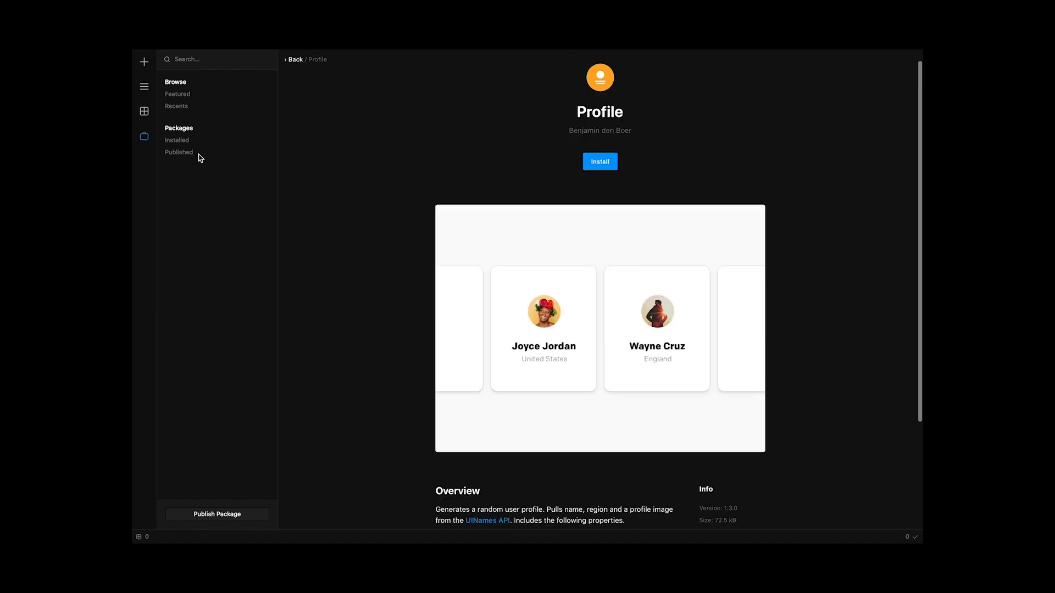
pyautogui.scroll(-5, 199, 158)
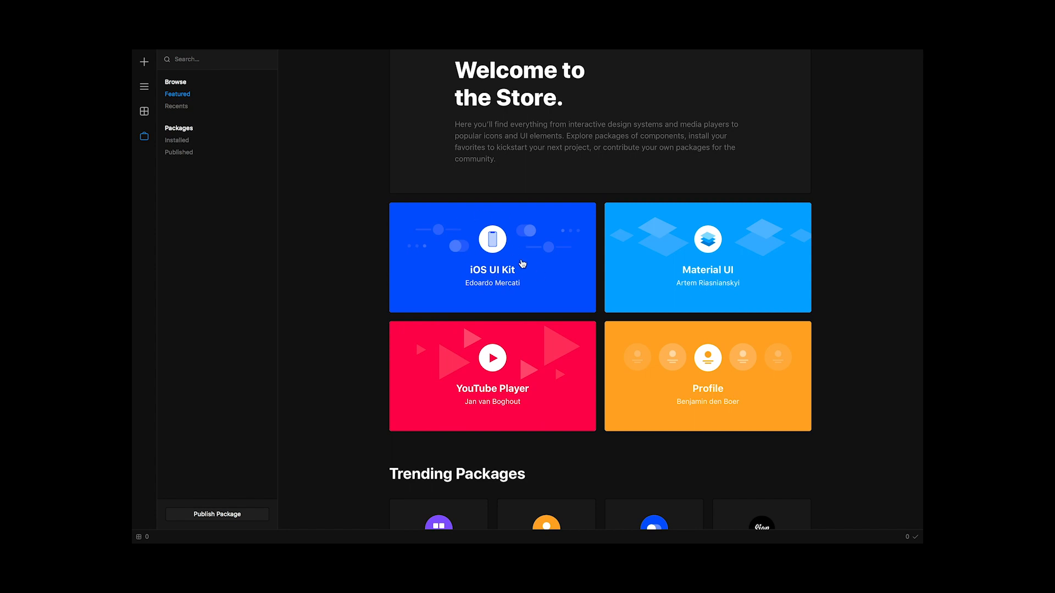
pyautogui.scroll(-5, 536, 272)
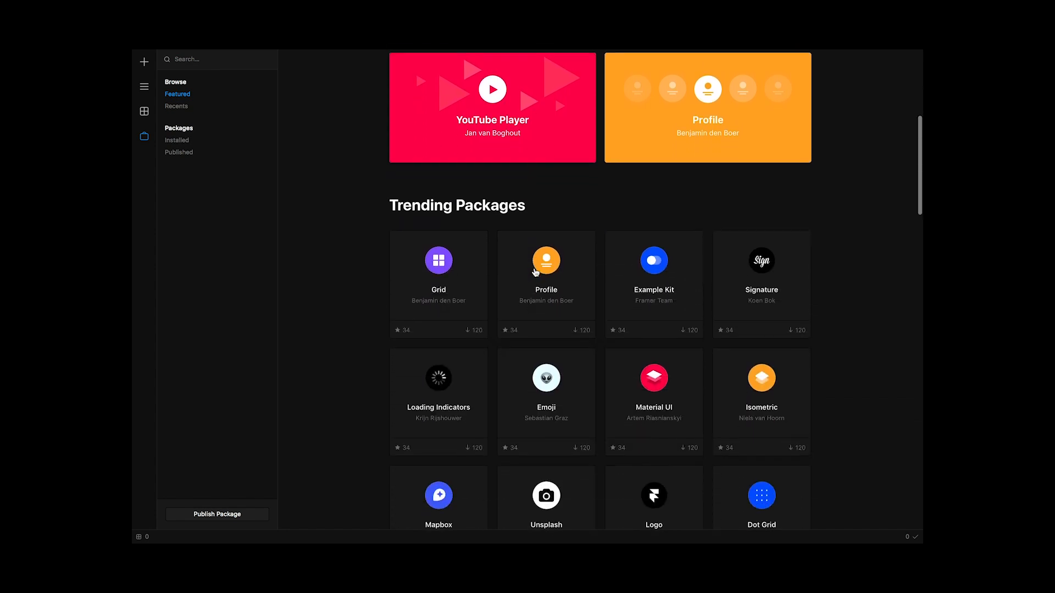
pyautogui.scroll(-3, 536, 272)
pyautogui.scroll(-2, 534, 272)
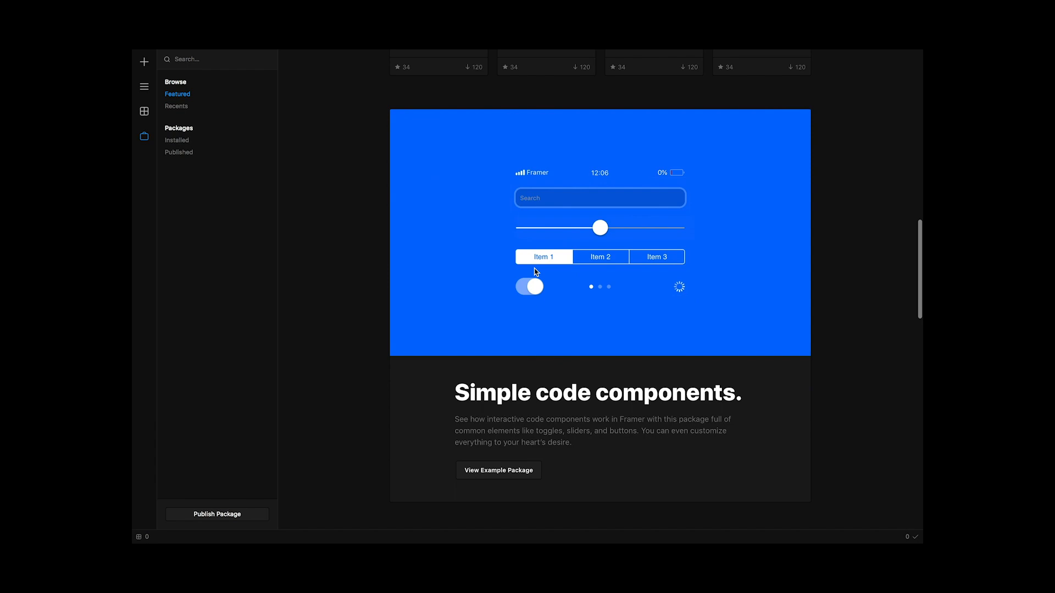
pyautogui.scroll(-5, 575, 198)
pyautogui.scroll(-8, 573, 198)
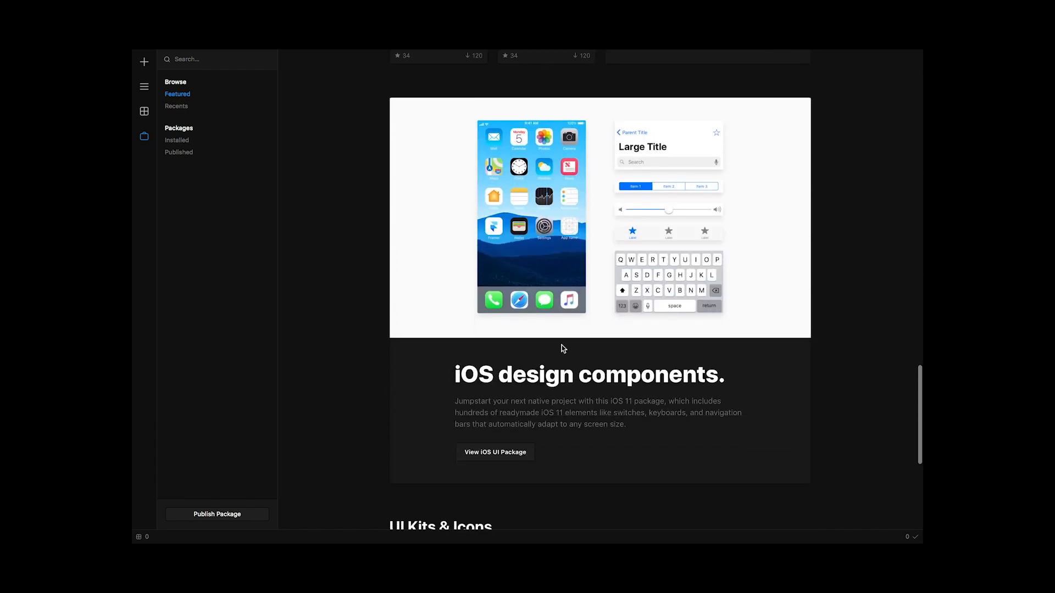
pyautogui.scroll(15, 569, 308)
pyautogui.scroll(-9, 566, 287)
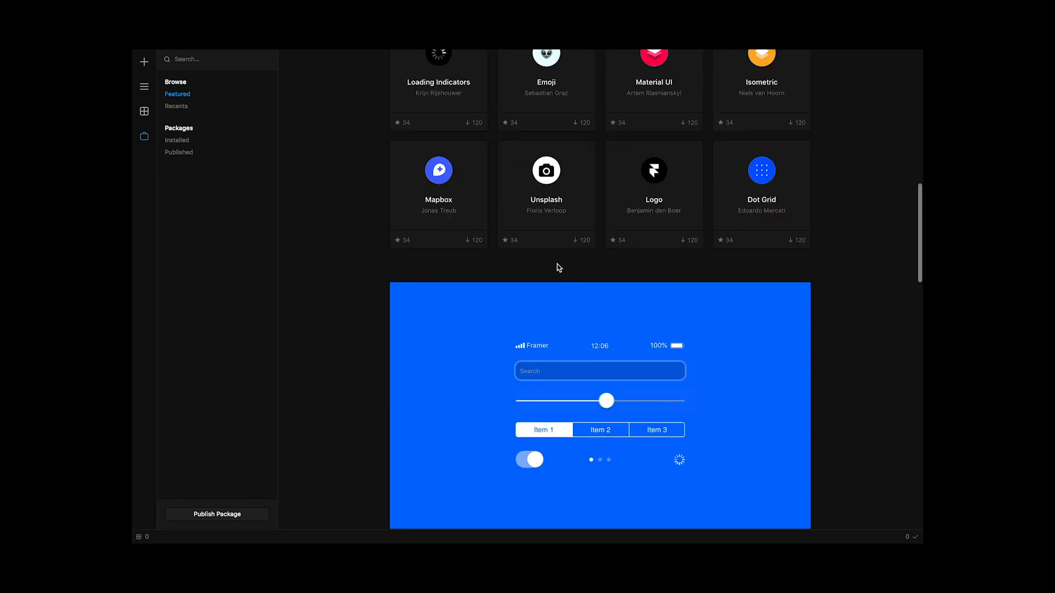
pyautogui.scroll(9, 559, 267)
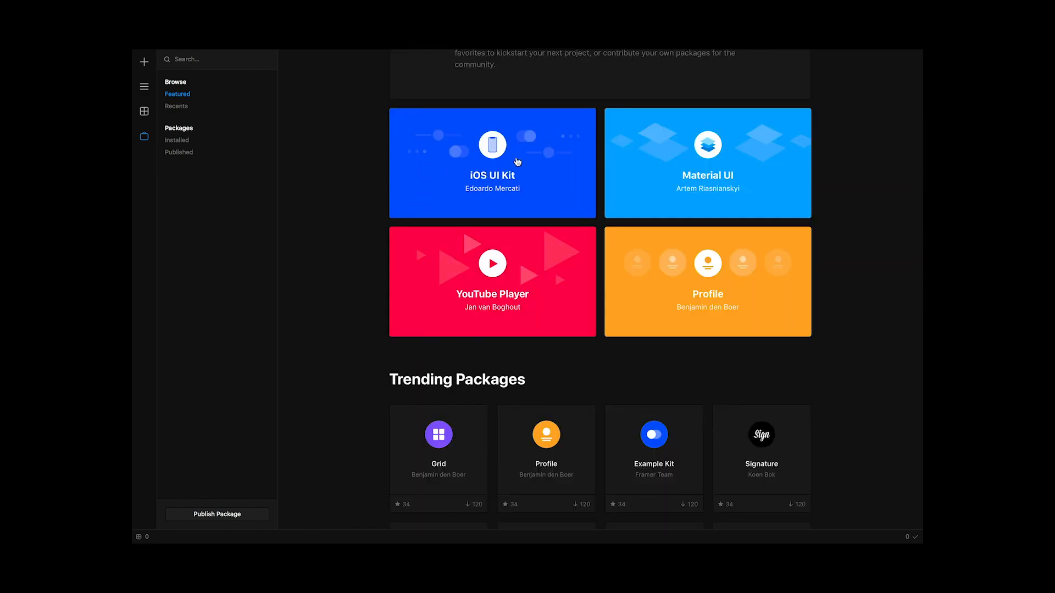
pyautogui.scroll(-9, 483, 155)
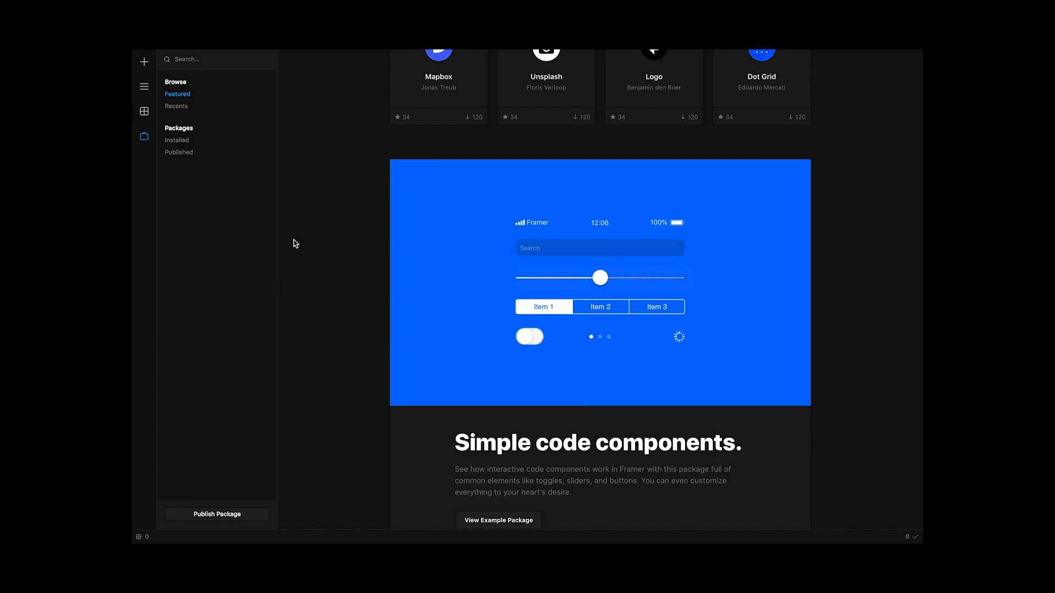
pyautogui.scroll(10, 297, 226)
pyautogui.scroll(2, 301, 210)
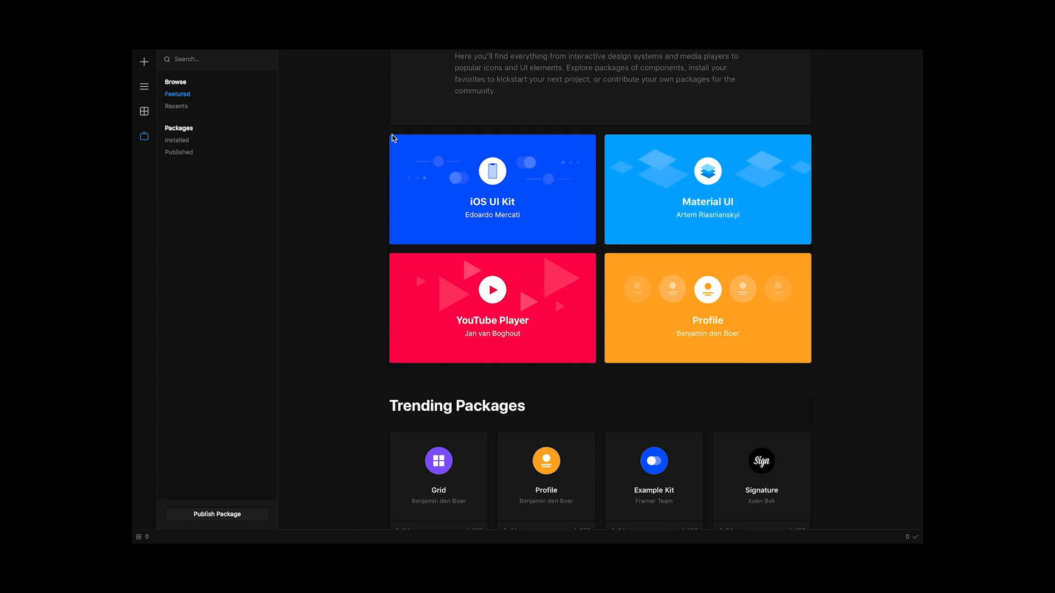
# Place the Example Kit's Switch component in the Profile frame, 72 from the left and 453 from the top
pyautogui.click(143, 112)
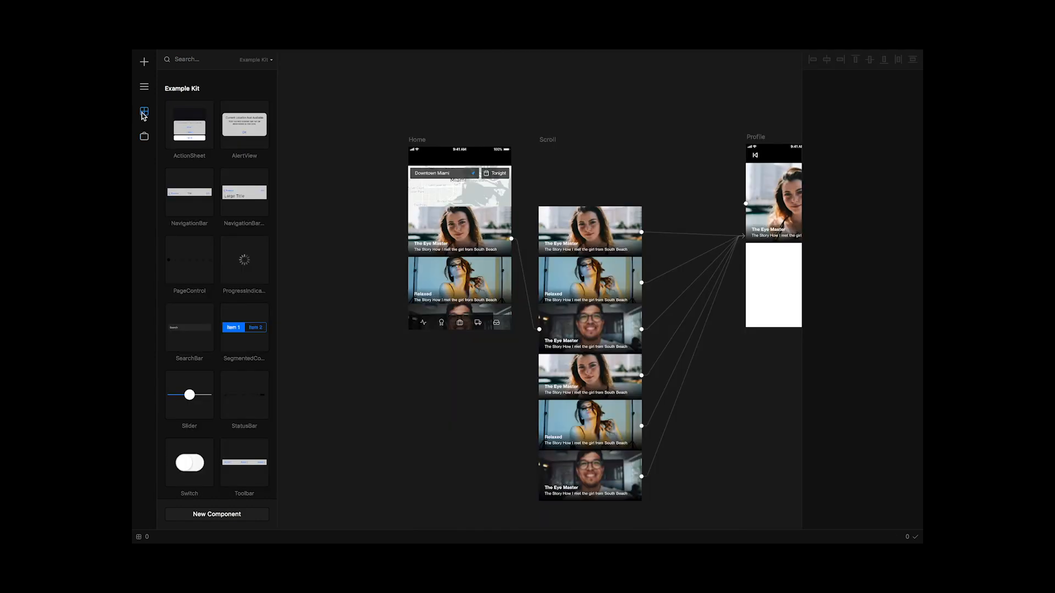
pyautogui.moveTo(210, 106); pyautogui.dragTo(772, 278)
pyautogui.hscroll(3, 771, 277)
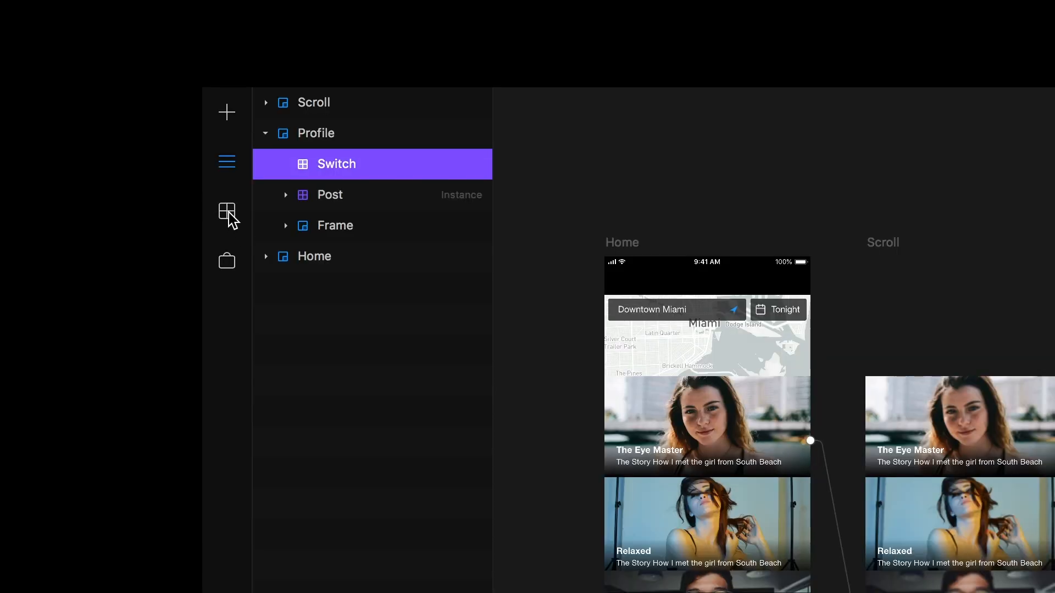
# Try placing the iOS UI Kit's Toggle On component in the Profile frame, 121 from the left and 539 from the top
pyautogui.click(227, 213)
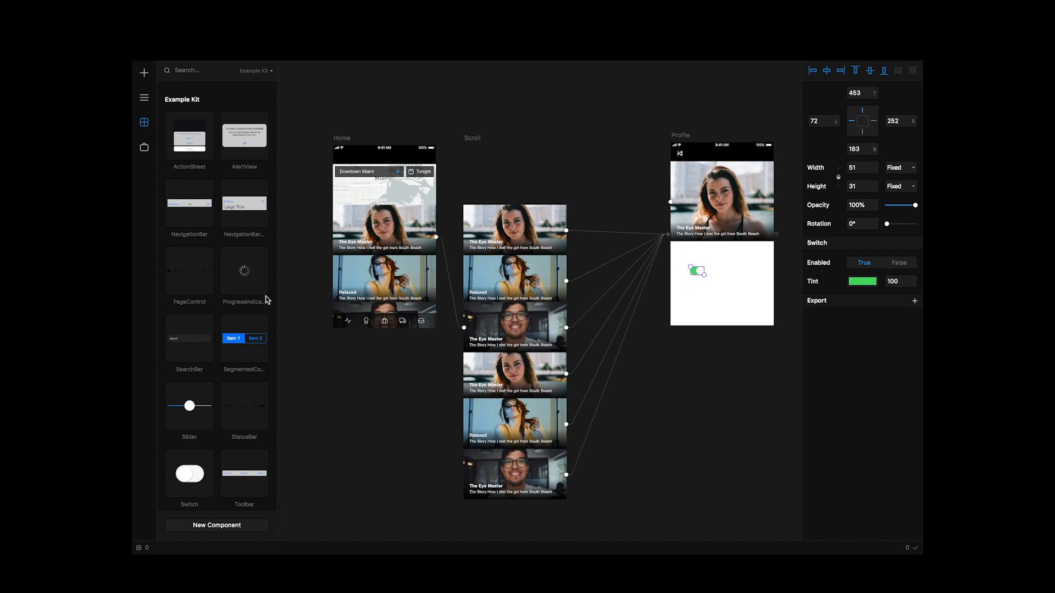
pyautogui.scroll(-2, 227, 327)
pyautogui.scroll(2, 228, 326)
pyautogui.click(255, 74)
pyautogui.click(258, 123)
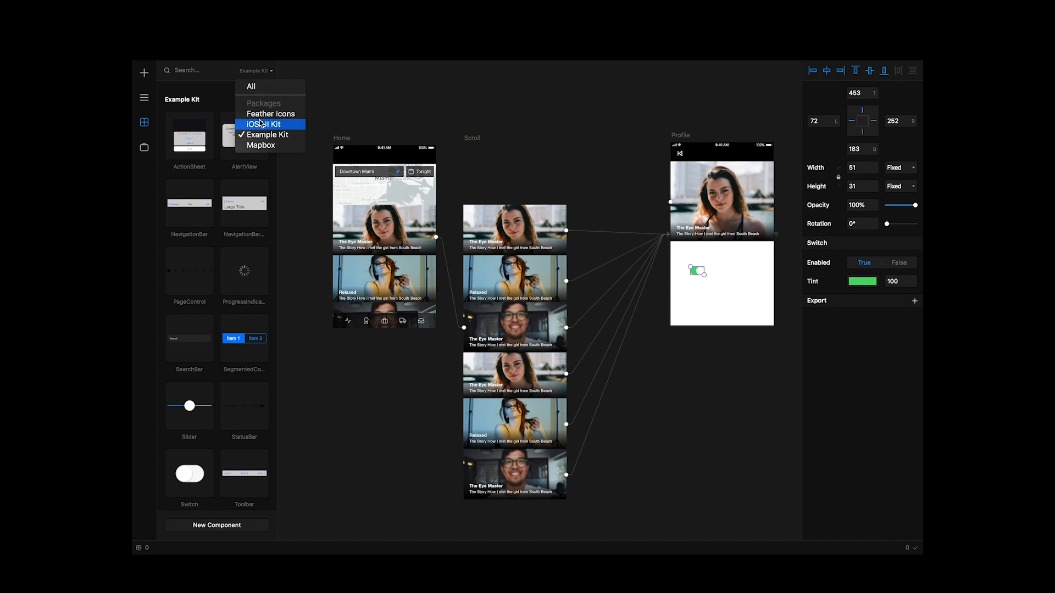
pyautogui.scroll(-15, 208, 266)
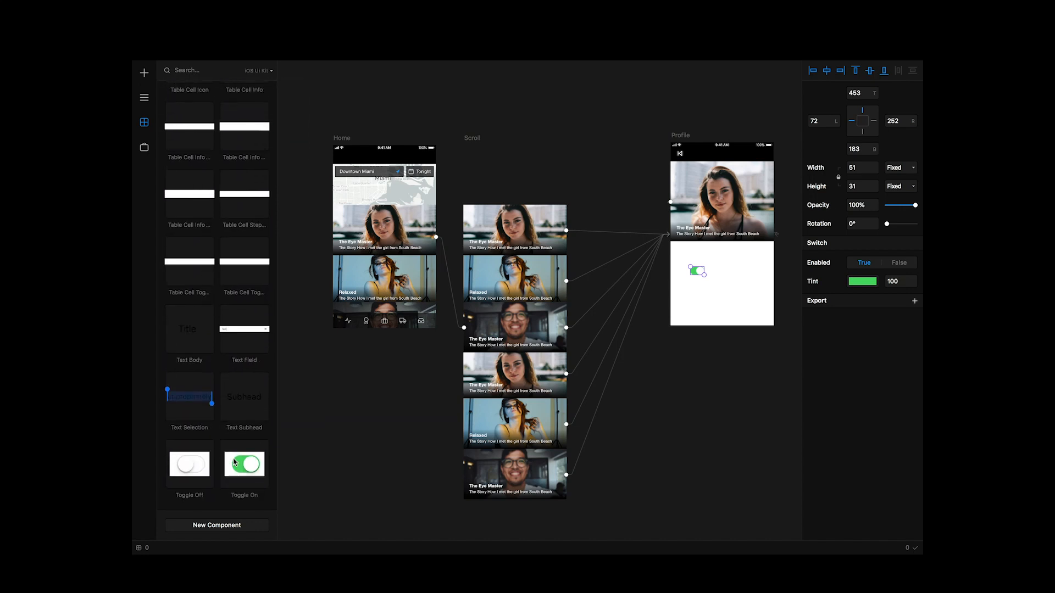
pyautogui.moveTo(244, 464); pyautogui.dragTo(714, 296)
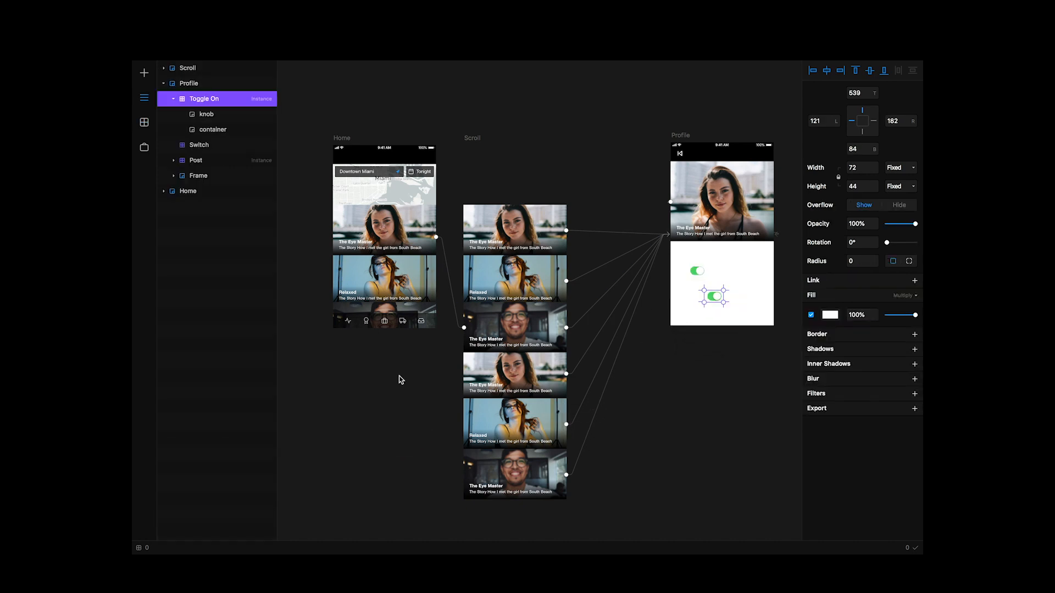
# Try adding the iOS UI Kit's Toggle Off component to the Profile frame, 233 from the left and 521 from the top
pyautogui.click(145, 122)
pyautogui.scroll(-10, 214, 340)
pyautogui.moveTo(203, 462); pyautogui.dragTo(751, 291)
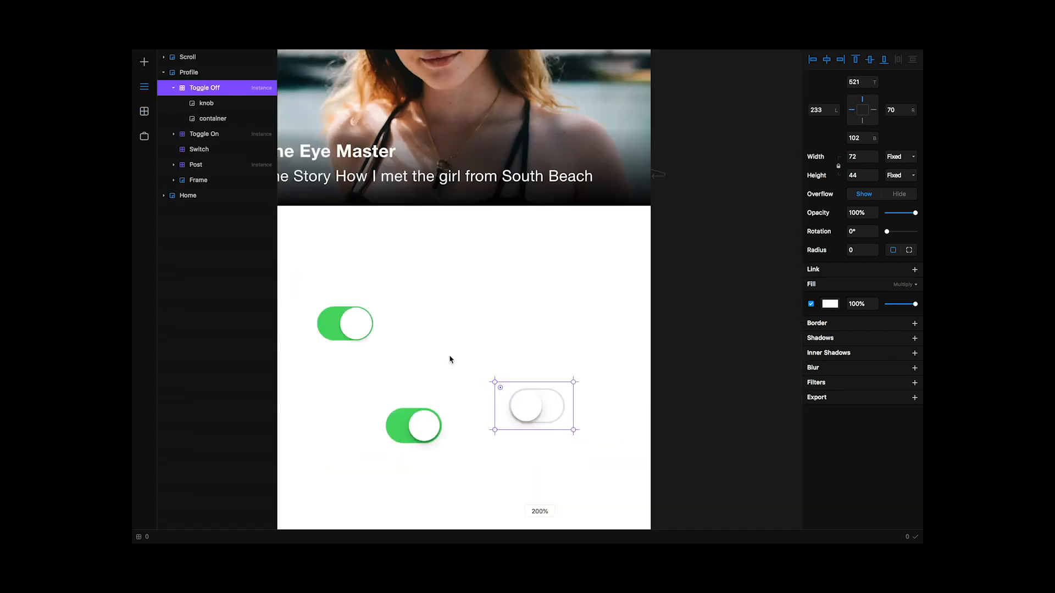
pyautogui.scroll(-5, 450, 359)
pyautogui.scroll(5, 450, 360)
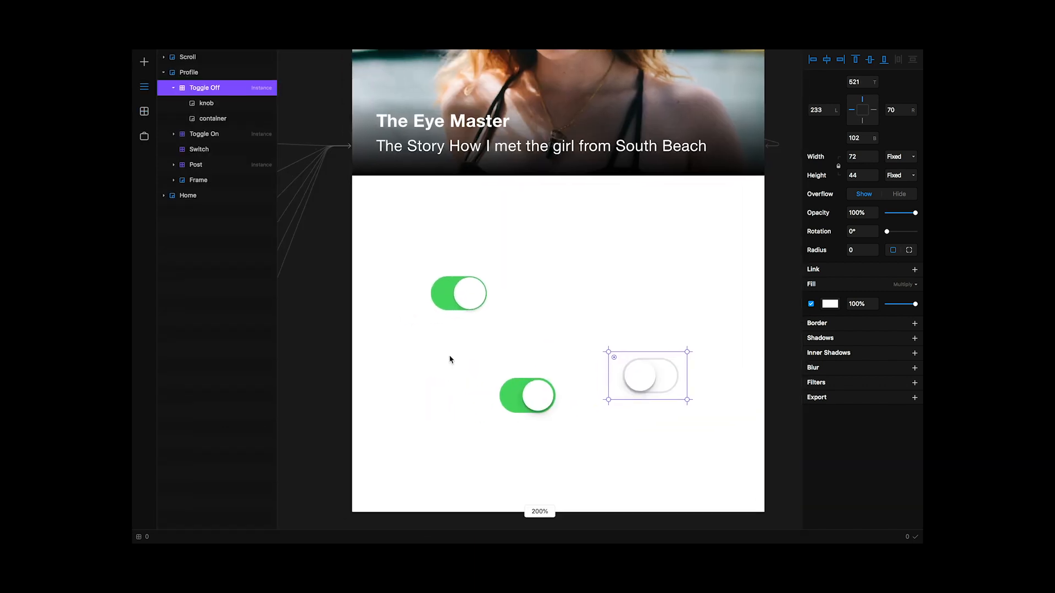
# Try lining up Toggle Off beside Toggle On, 213 from the left and 539 from the top
pyautogui.click(464, 294)
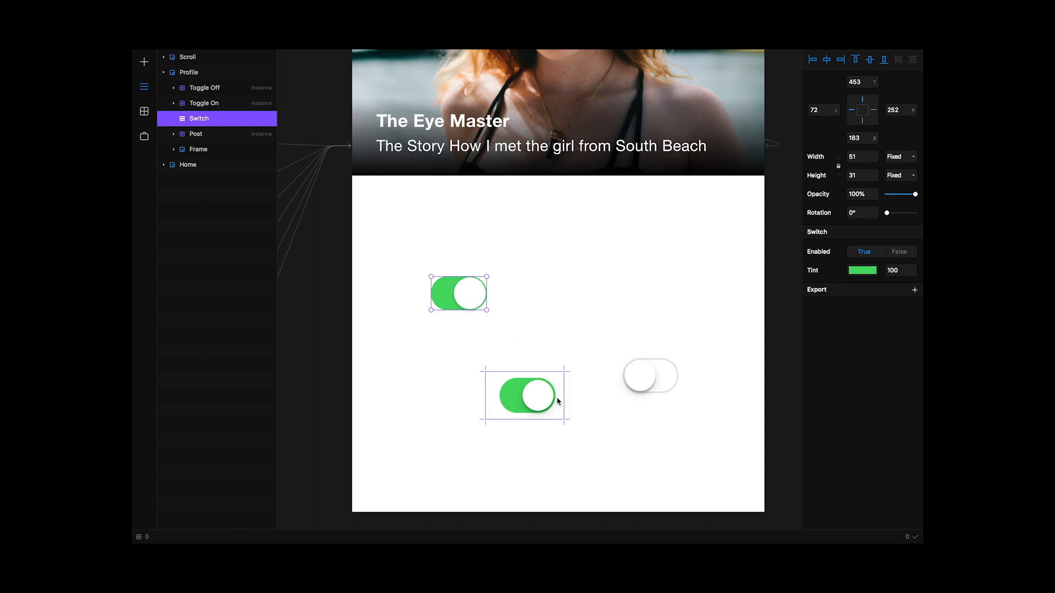
pyautogui.click(533, 394)
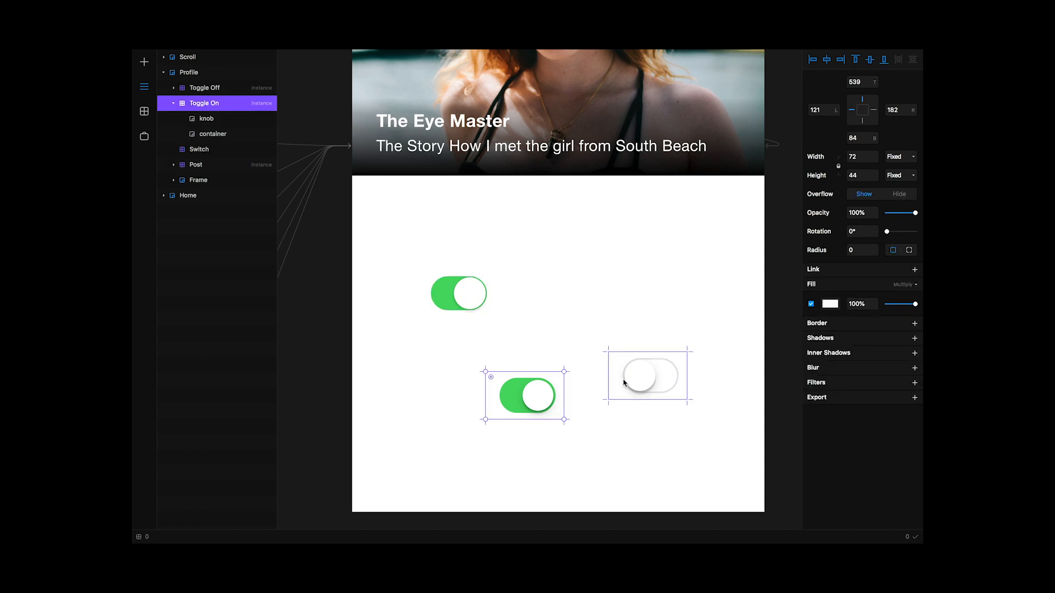
pyautogui.click(652, 379)
pyautogui.moveTo(652, 379); pyautogui.dragTo(625, 399)
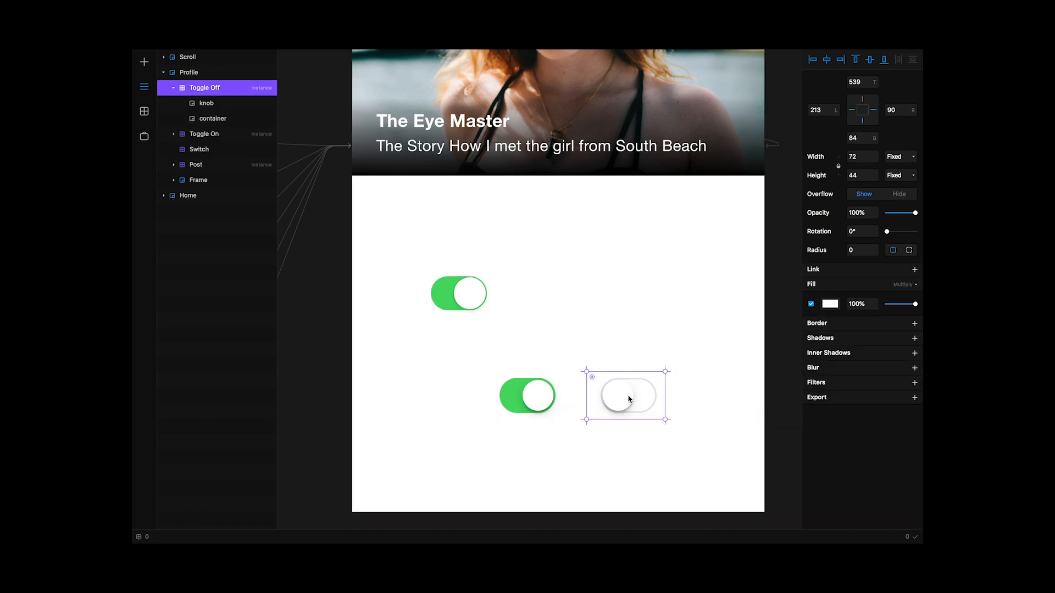
# Compare the container layer inside Toggle On with the properties of the Switch component
pyautogui.click(549, 396)
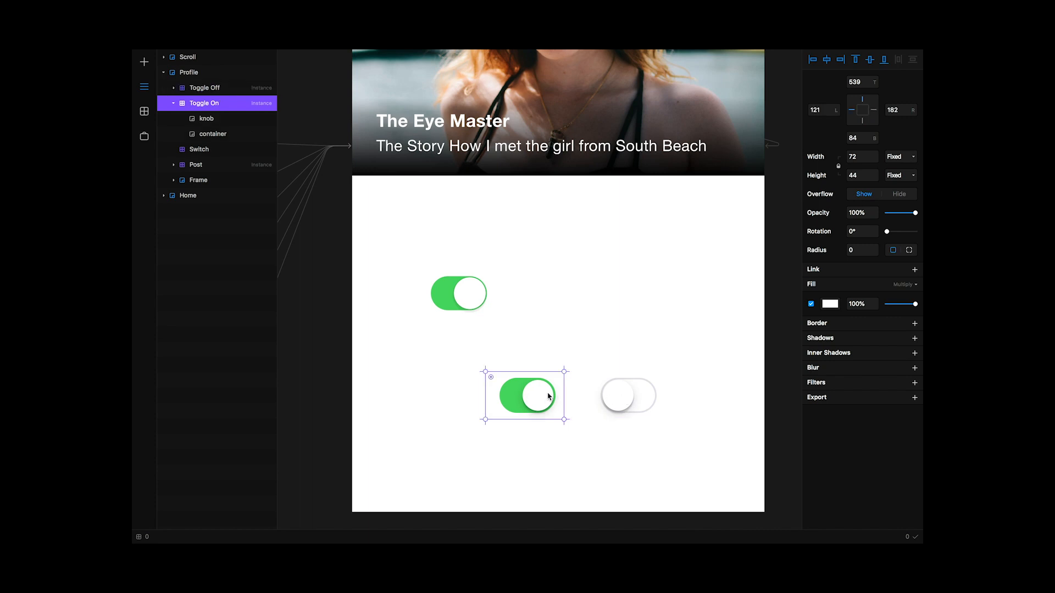
pyautogui.doubleClick(524, 399)
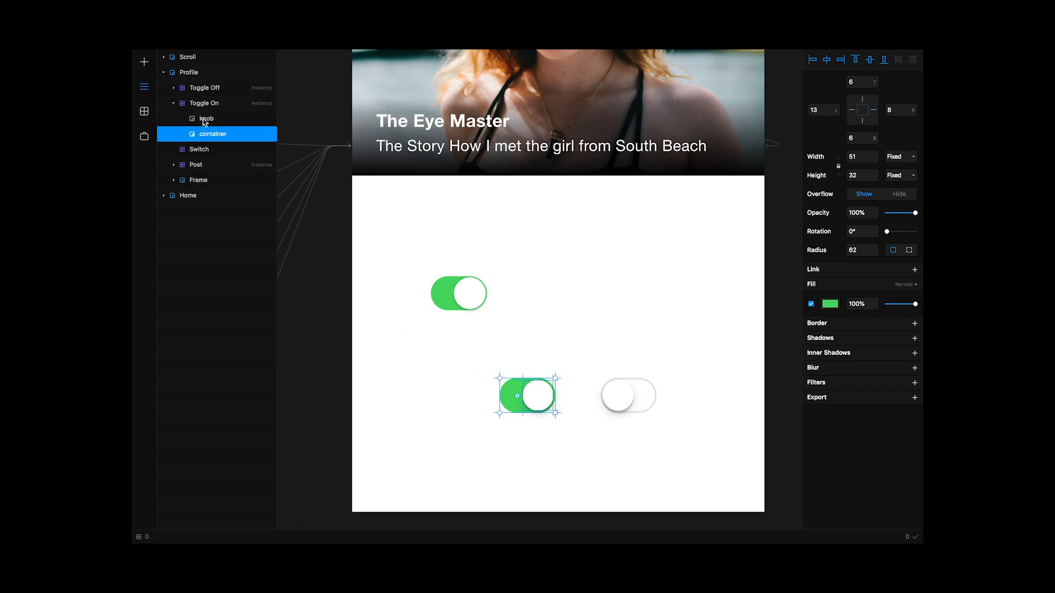
pyautogui.click(472, 291)
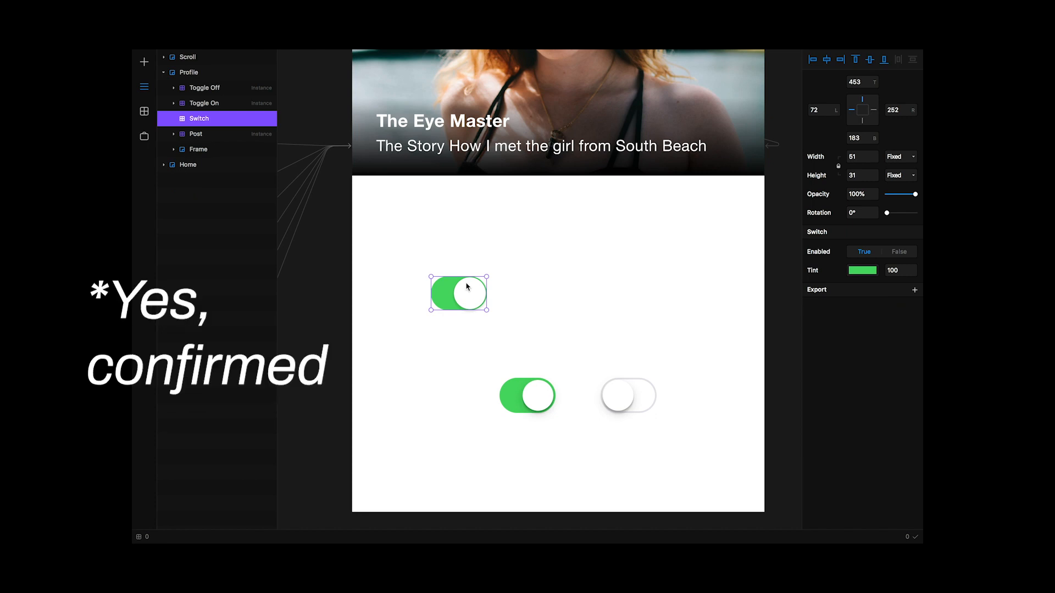
# Move the Switch to 94 from the left and 449 from the top, trying tints #22CCDD, #EE4444, #FF7744 and finally #66BB66
pyautogui.moveTo(470, 287); pyautogui.dragTo(492, 291)
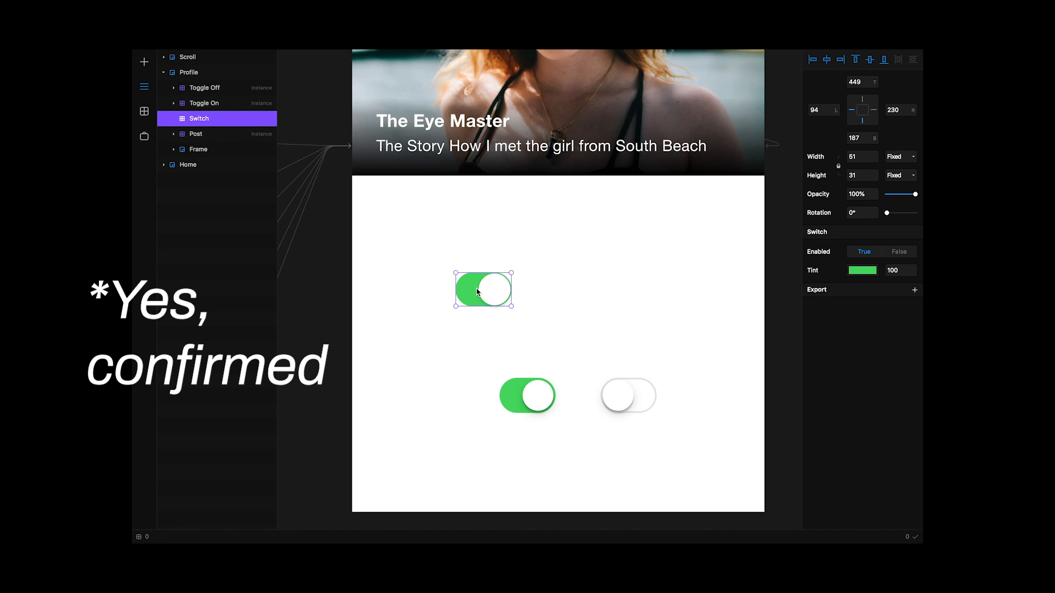
pyautogui.click(865, 271)
pyautogui.click(855, 432)
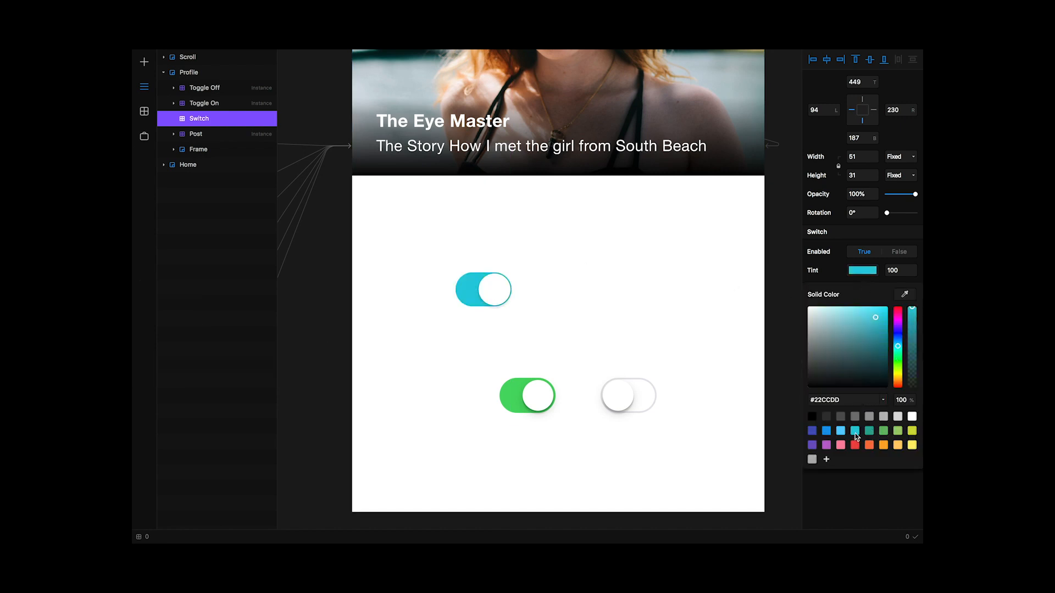
pyautogui.click(855, 446)
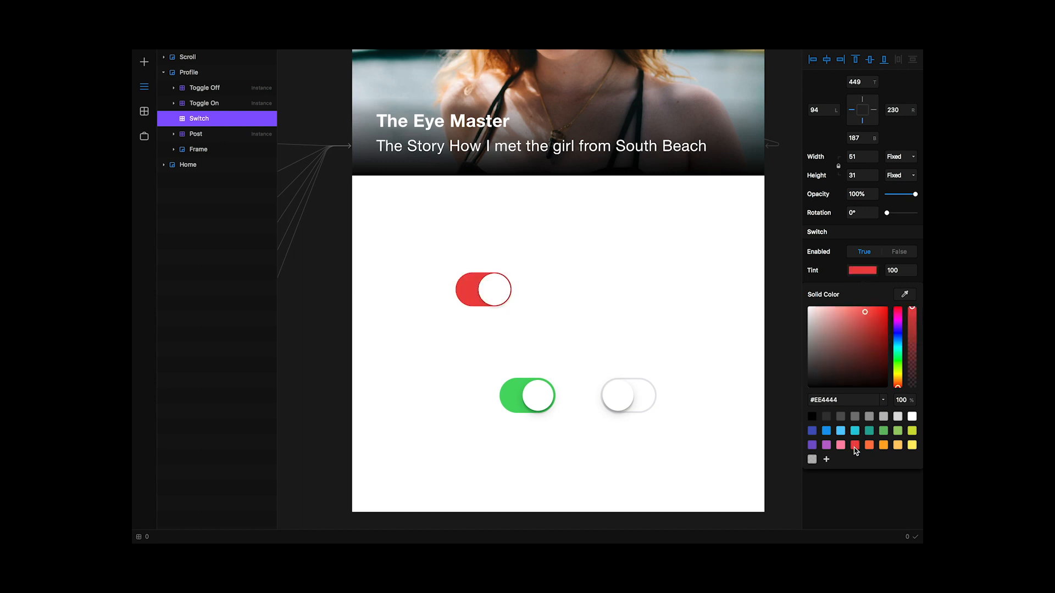
pyautogui.click(871, 445)
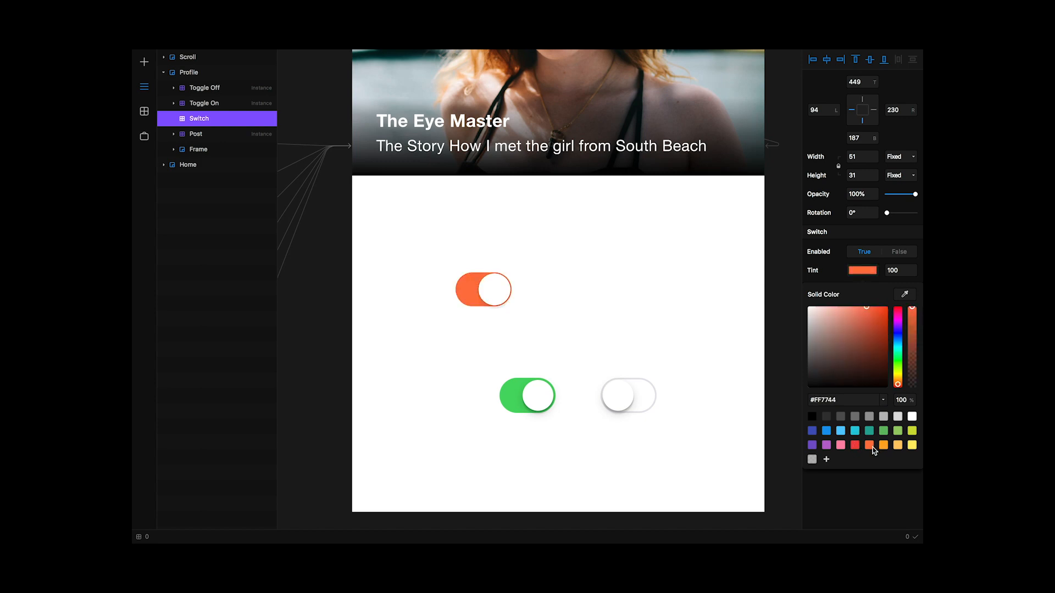
pyautogui.click(884, 445)
pyautogui.click(883, 431)
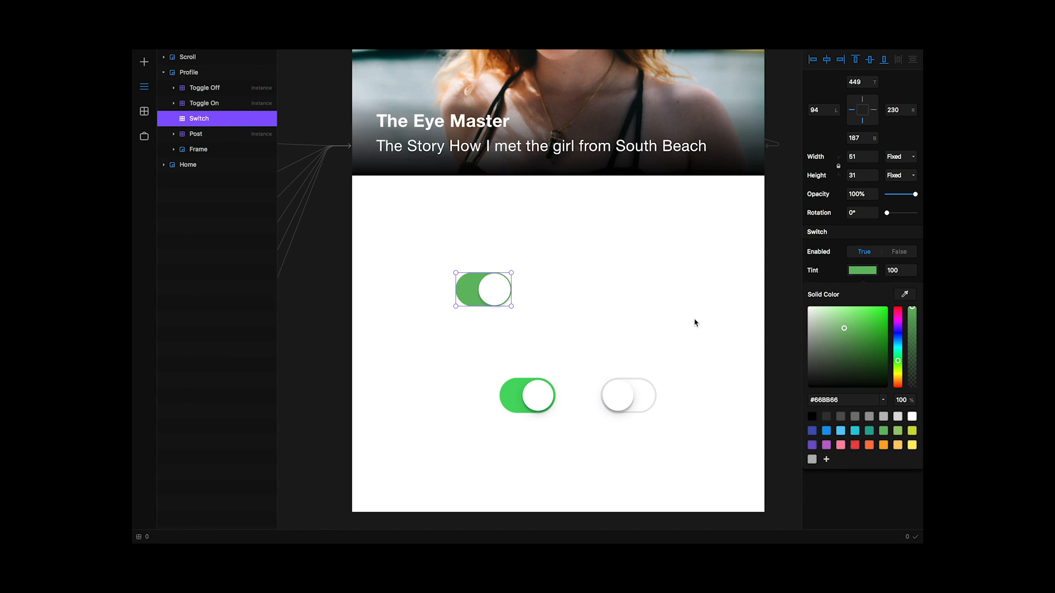
pyautogui.click(863, 271)
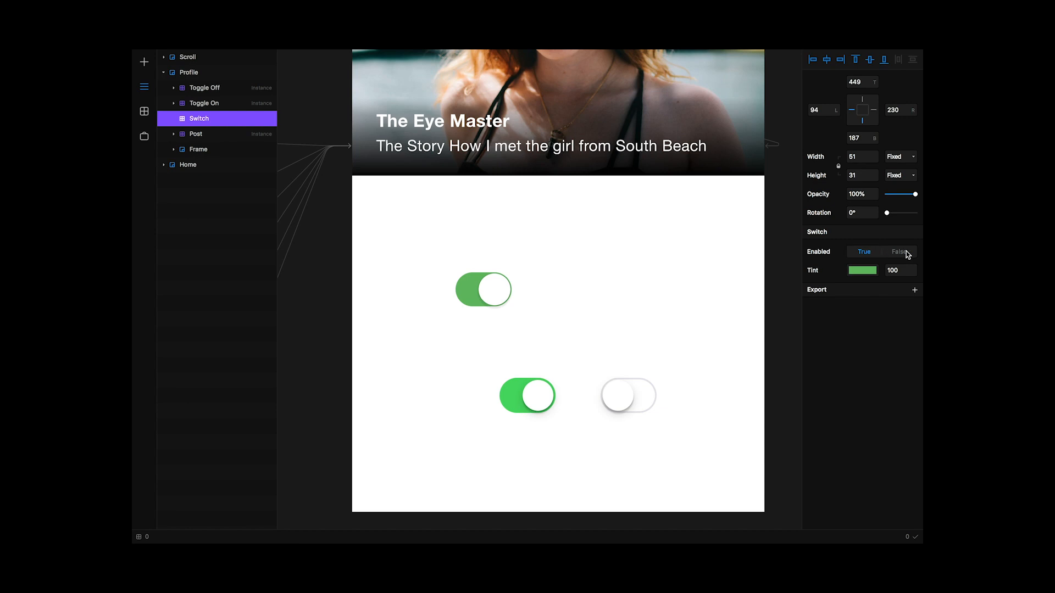
# Set the Switch's Enabled property to False, back to True, and to False again
pyautogui.click(901, 253)
pyautogui.click(864, 253)
pyautogui.click(898, 252)
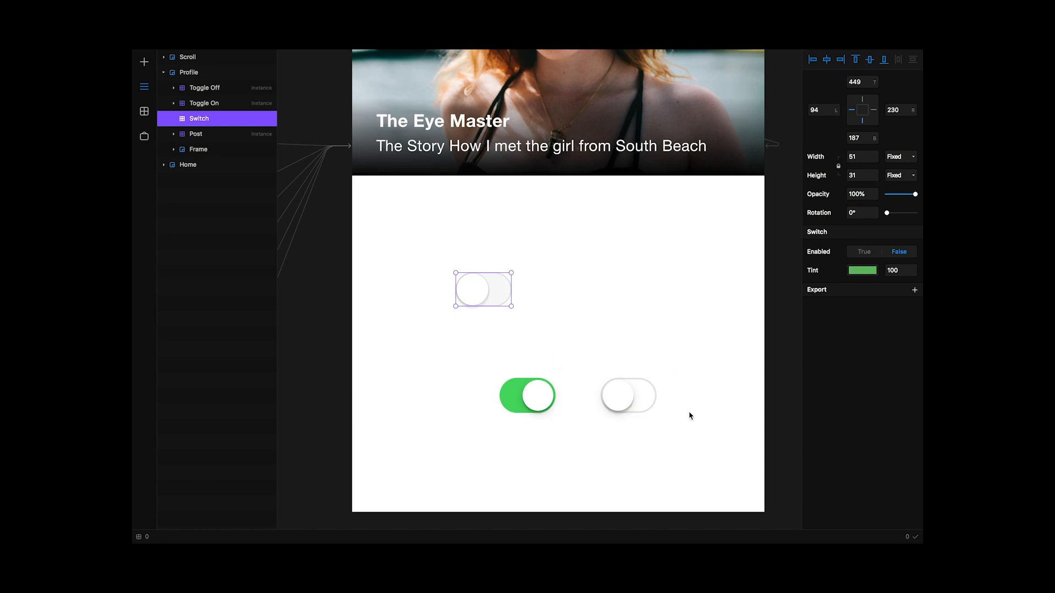
# Delete the Toggle On and Toggle Off components from the Profile frame
pyautogui.moveTo(631, 397); pyautogui.dragTo(600, 386)
pyautogui.click(491, 375)
pyautogui.click(547, 393)
pyautogui.keyDown('shift'); pyautogui.click(625, 396); pyautogui.keyUp('shift')
pyautogui.press('Delete')
# Move the Switch to 281 from the left and 384 from the top, and try Enabled as True and back to False
pyautogui.moveTo(495, 285); pyautogui.dragTo(706, 209)
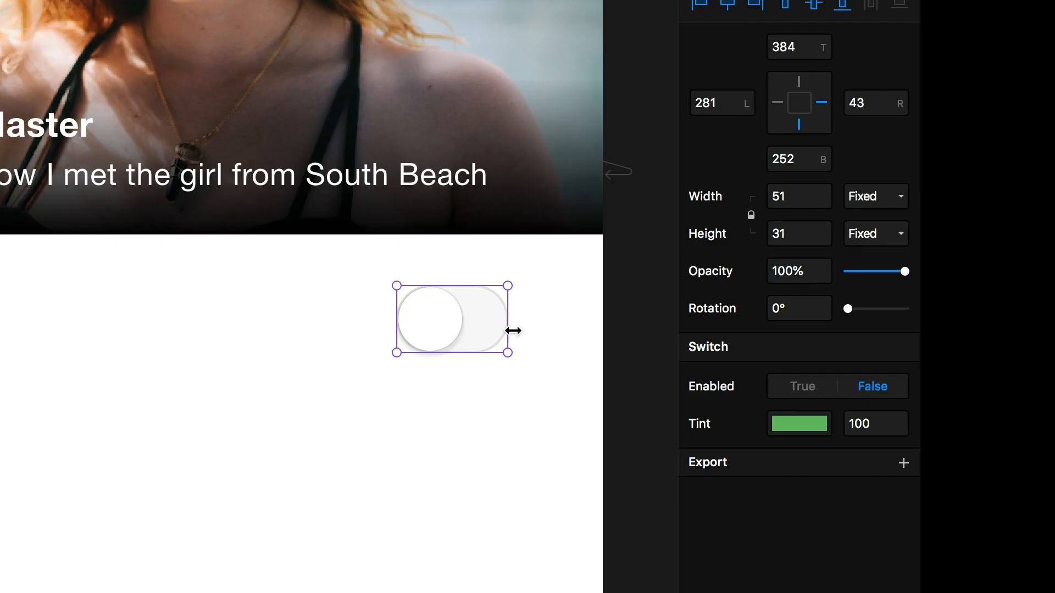
pyautogui.click(814, 395)
pyautogui.click(864, 388)
# Set the Switch's tint to #09AA09 and its Enabled property to True
pyautogui.click(806, 426)
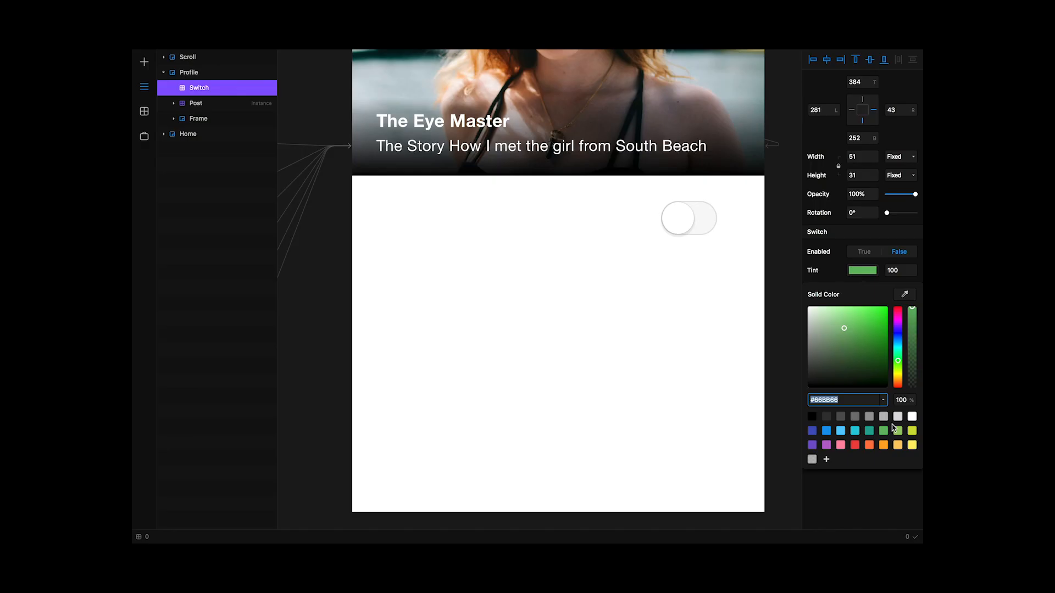
pyautogui.click(843, 553)
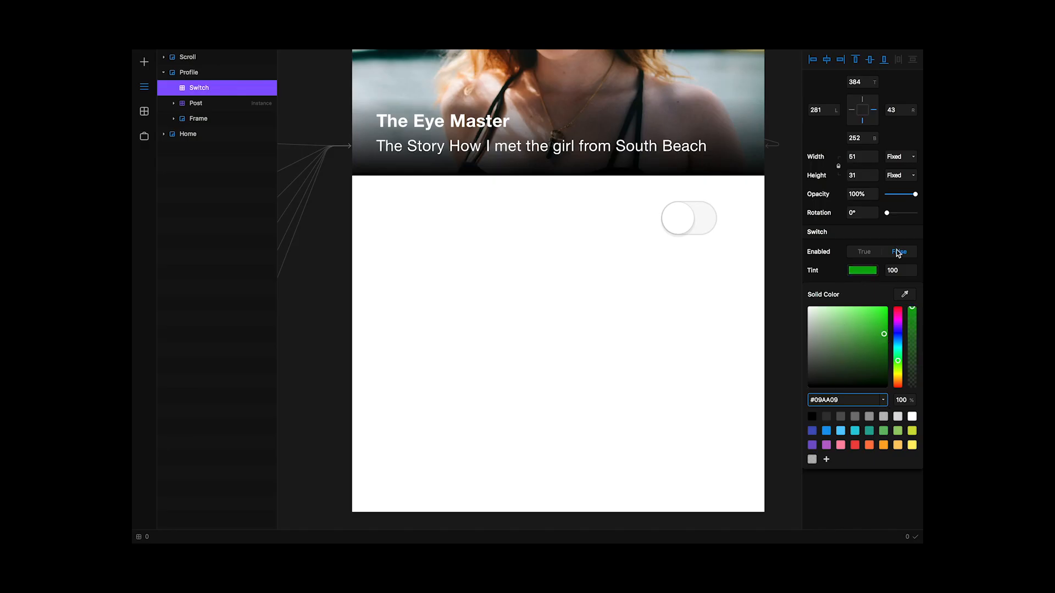
pyautogui.click(874, 252)
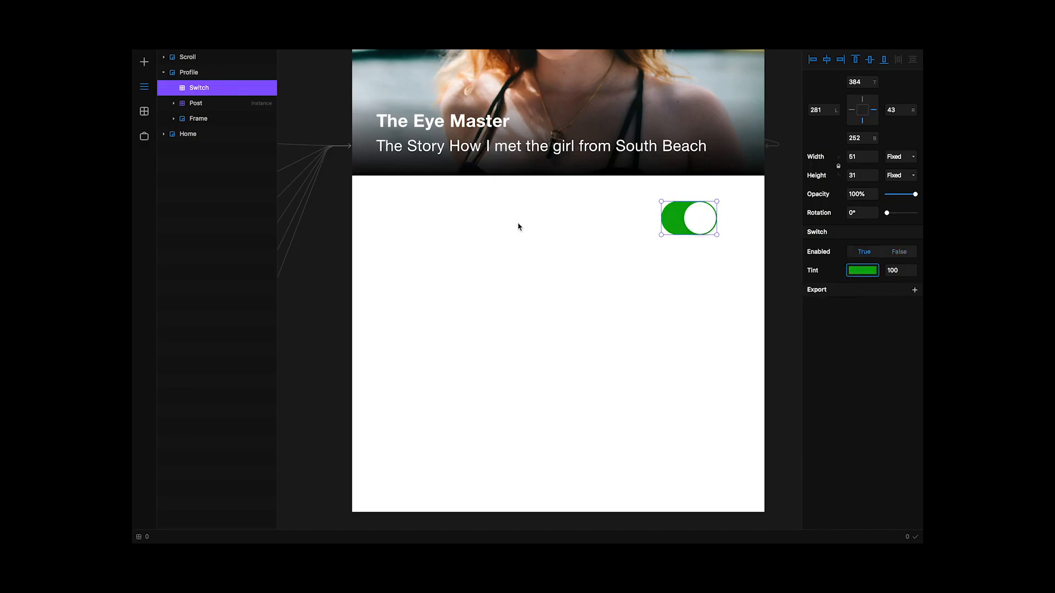
pyautogui.click(307, 265)
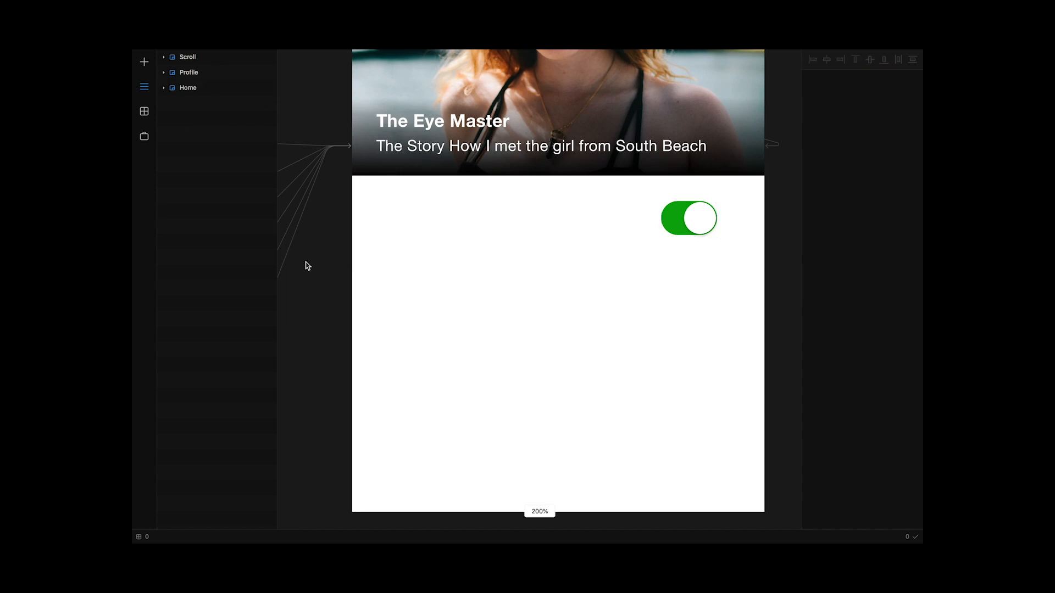
# Reposition the Switch on the Profile frame to 292 from the left and 385 from the top
pyautogui.click(145, 111)
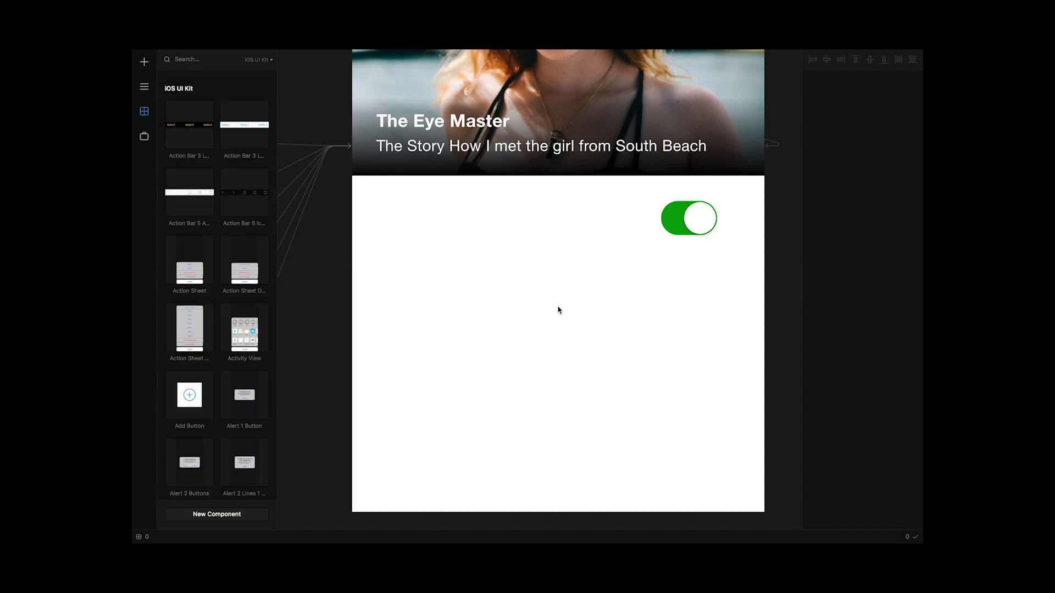
pyautogui.moveTo(702, 229); pyautogui.dragTo(729, 218)
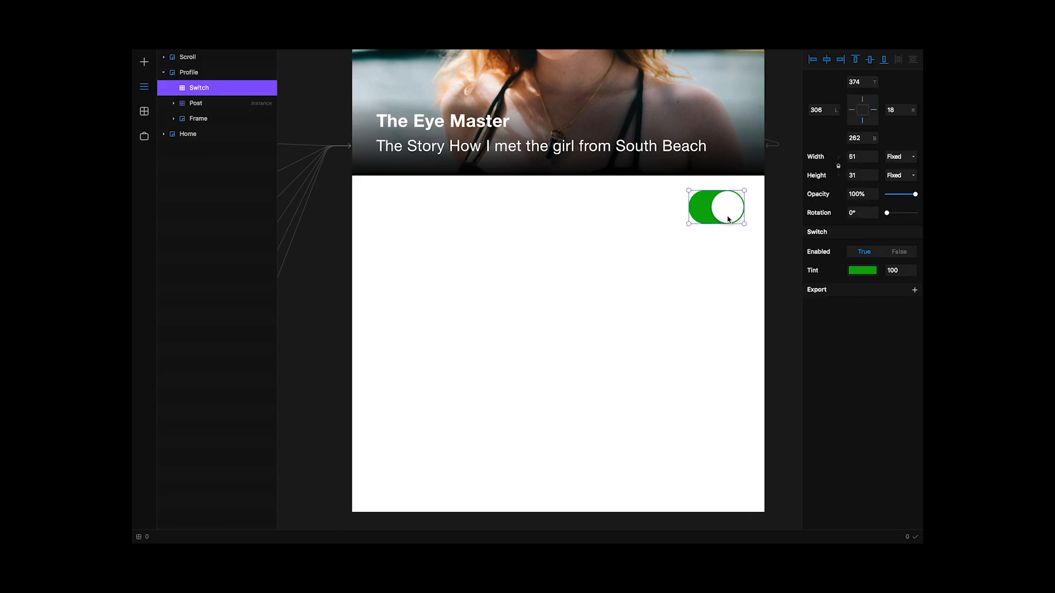
pyautogui.moveTo(727, 218); pyautogui.dragTo(728, 222)
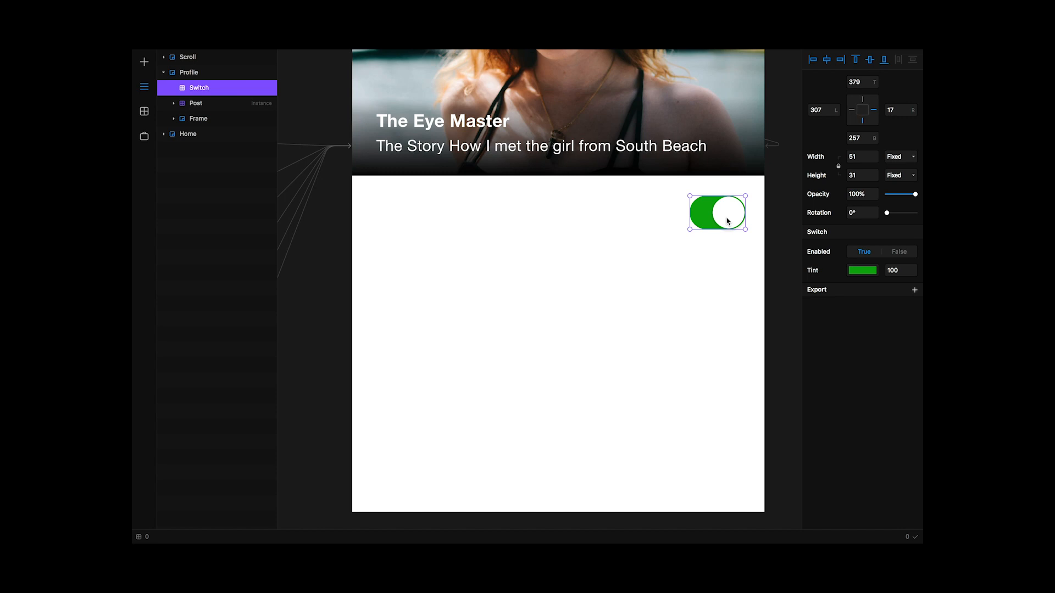
pyautogui.scroll(-5, 728, 222)
pyautogui.scroll(5, 726, 218)
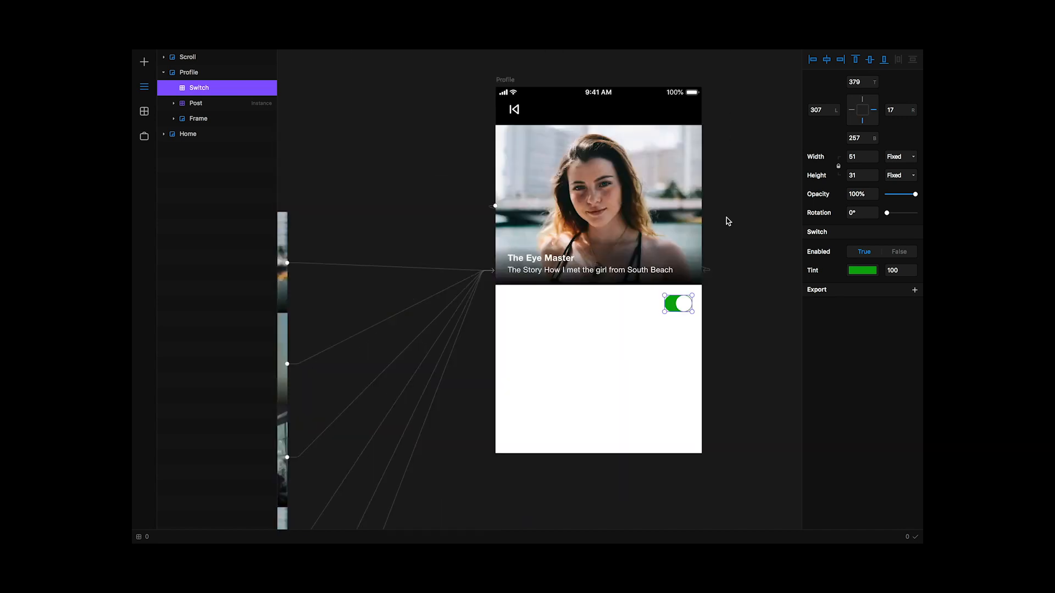
pyautogui.click(720, 299)
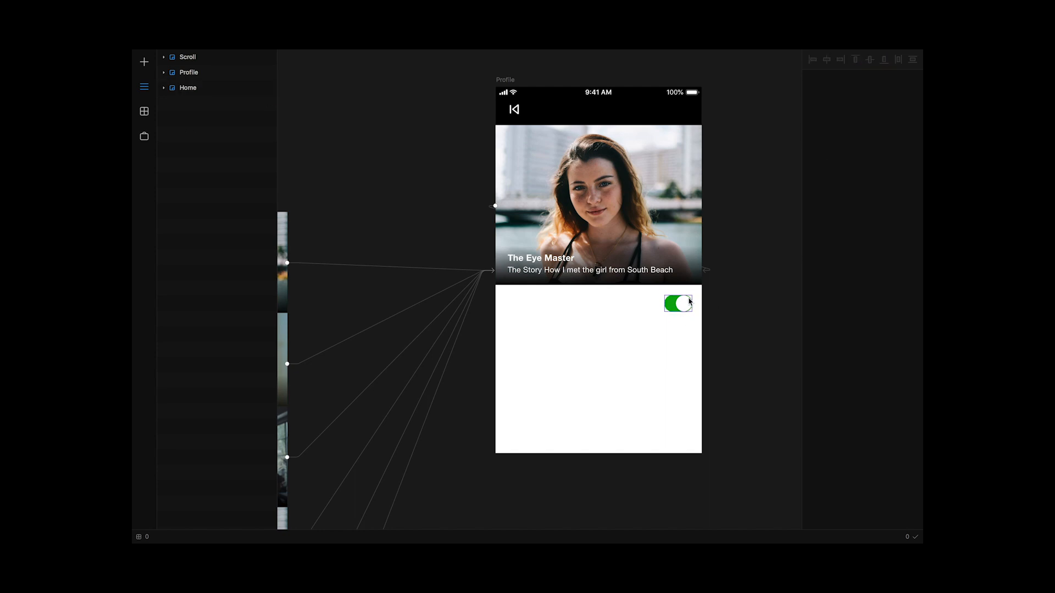
pyautogui.hscroll(1, 690, 302)
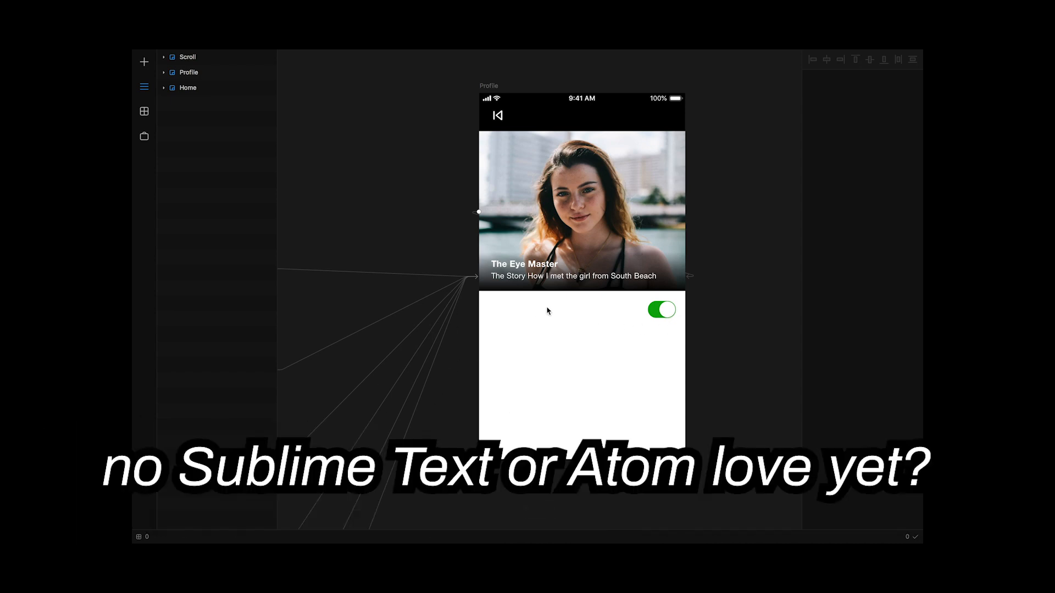
pyautogui.moveTo(660, 313); pyautogui.dragTo(659, 319)
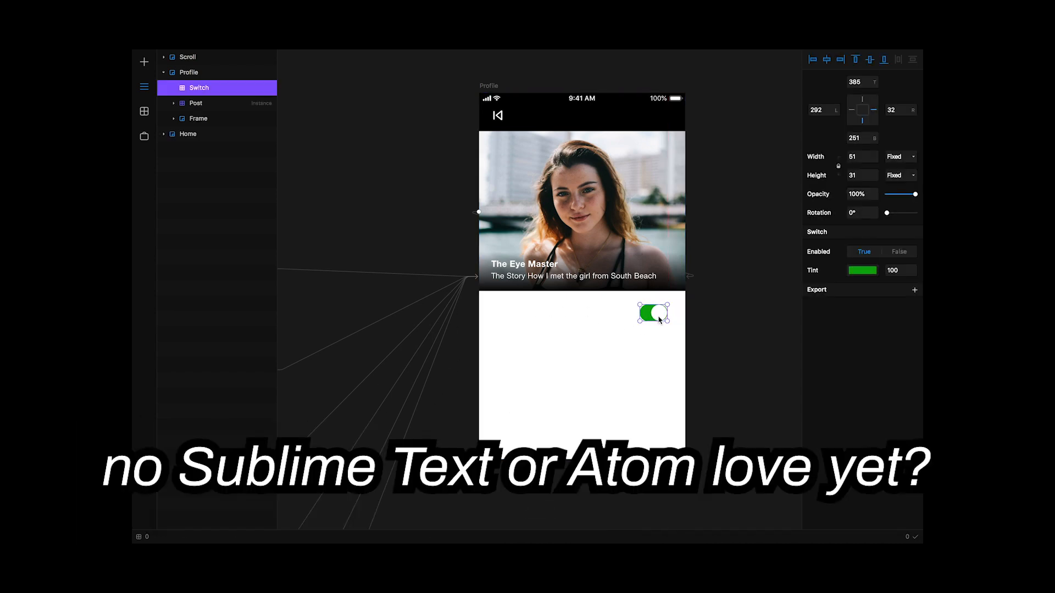
pyautogui.hscroll(2, 612, 361)
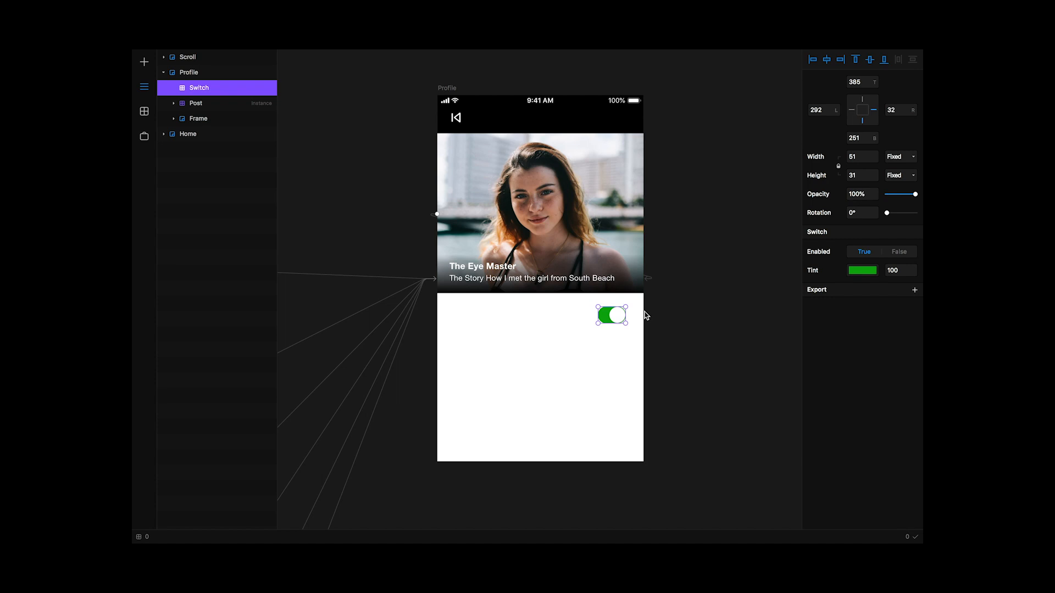
# Show the Example Kit components and place a Slider on the Profile frame, 93 from the left and 491 from the top
pyautogui.click(145, 112)
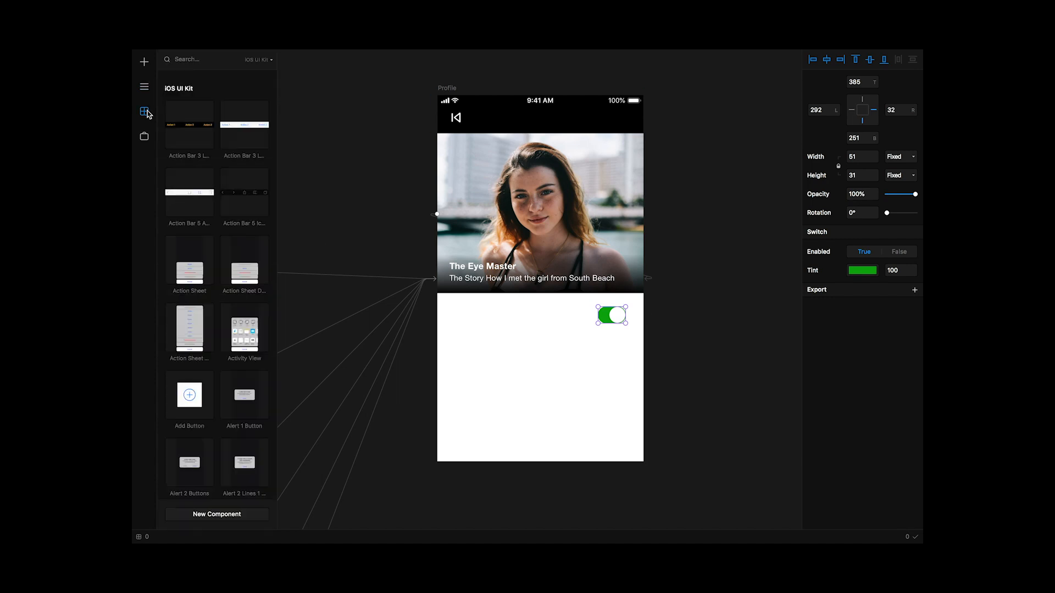
pyautogui.click(262, 60)
pyautogui.click(274, 124)
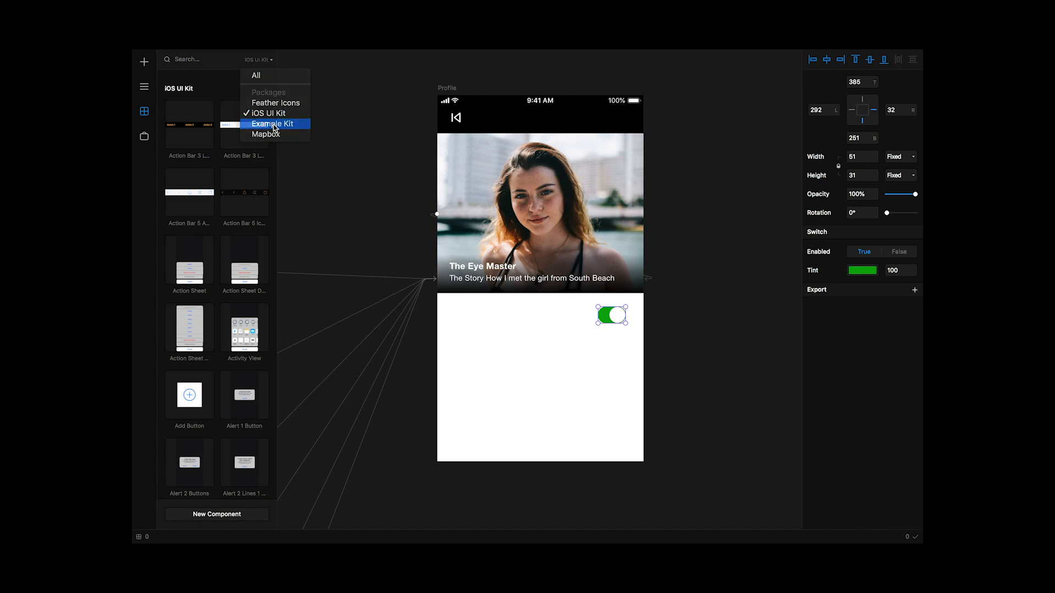
pyautogui.scroll(-1, 200, 246)
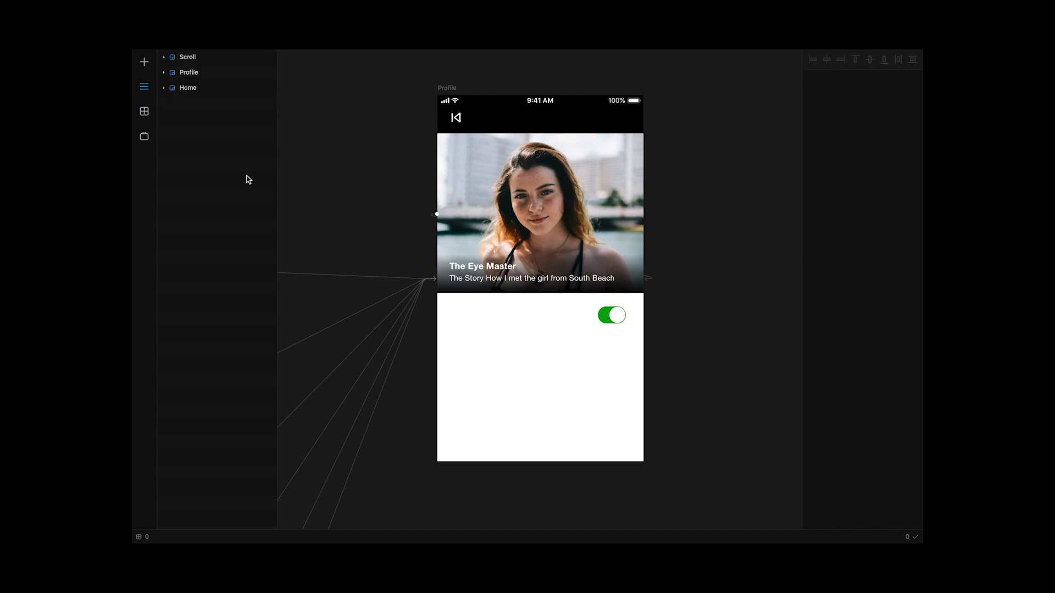
pyautogui.click(145, 114)
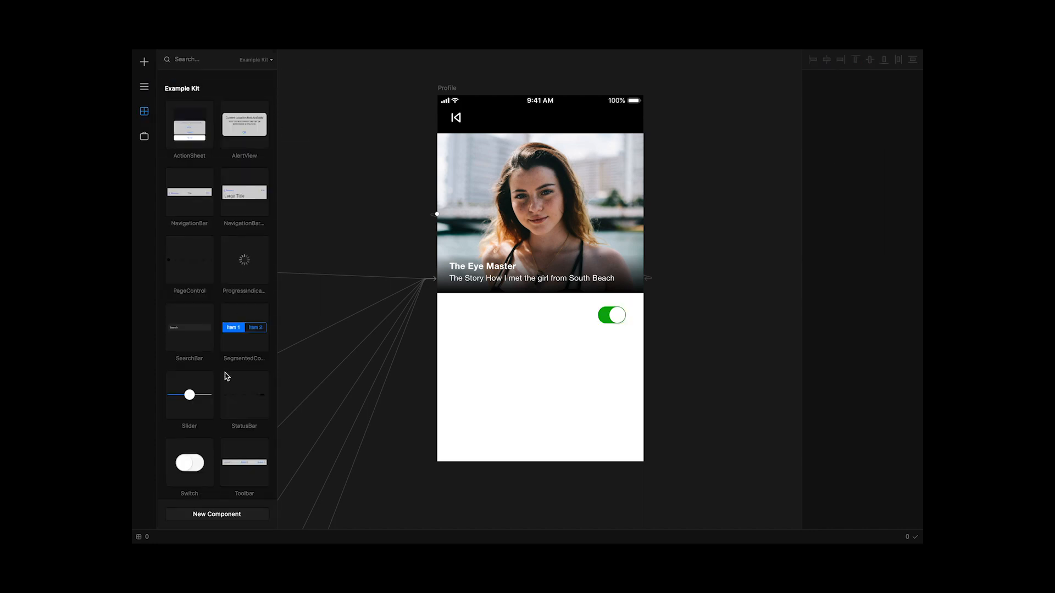
pyautogui.moveTo(286, 393); pyautogui.dragTo(521, 380)
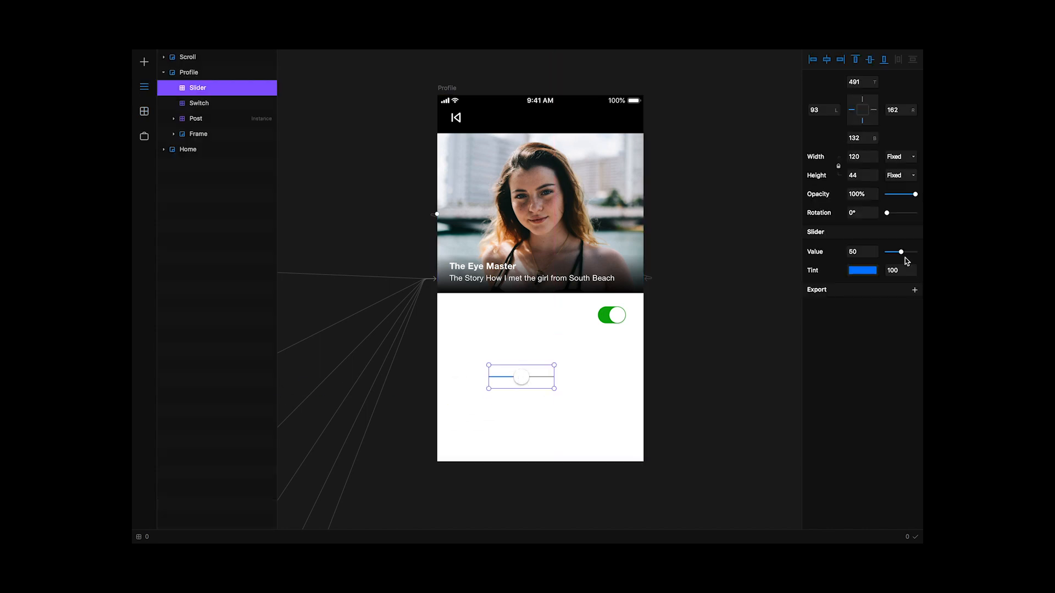
# Set the Slider's value to 33 and move it to 113 from the left and 510 from the top
pyautogui.moveTo(896, 252)
pyautogui.mouseDown()
pyautogui.moveTo(916, 252)
pyautogui.moveTo(895, 257)
pyautogui.mouseUp()
pyautogui.moveTo(906, 252); pyautogui.dragTo(897, 252)
pyautogui.moveTo(531, 383); pyautogui.dragTo(552, 394)
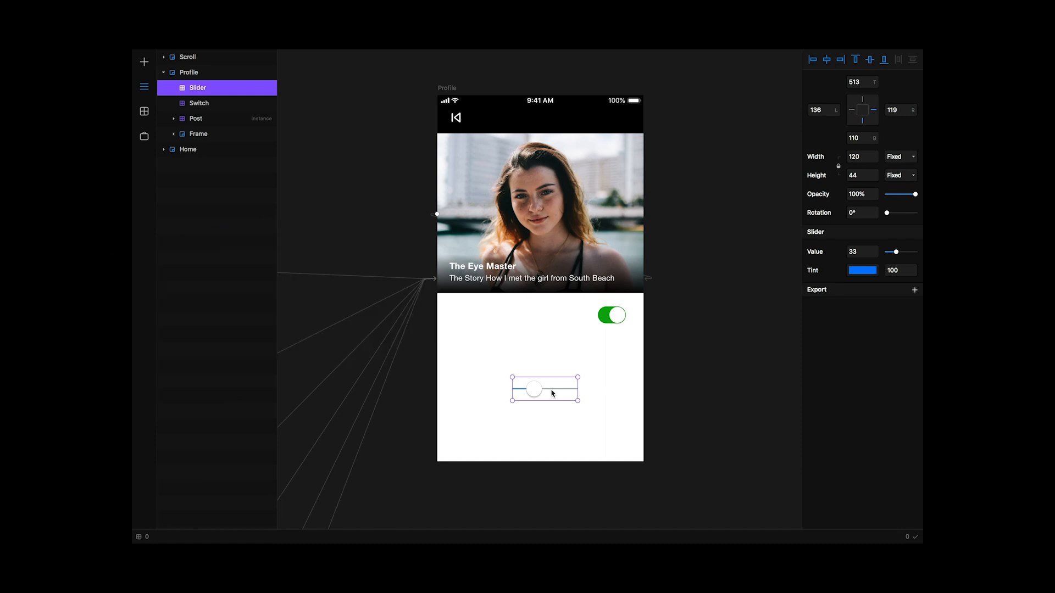
pyautogui.moveTo(552, 393); pyautogui.dragTo(539, 392)
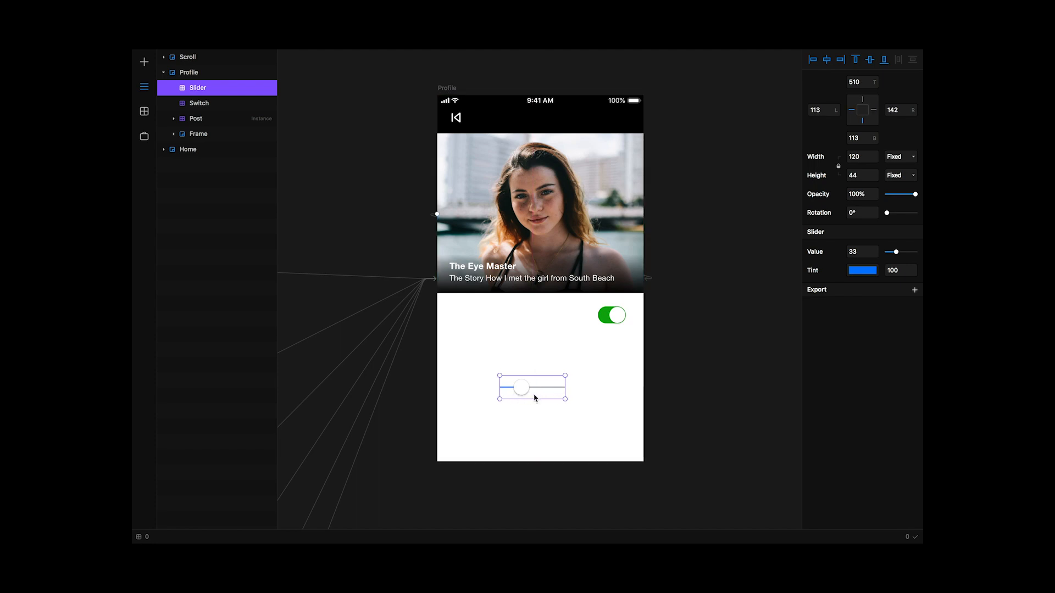
# Add the Example Kit's StatusBar across the Profile frame below the Switch and set its Appearance to Light
pyautogui.click(144, 112)
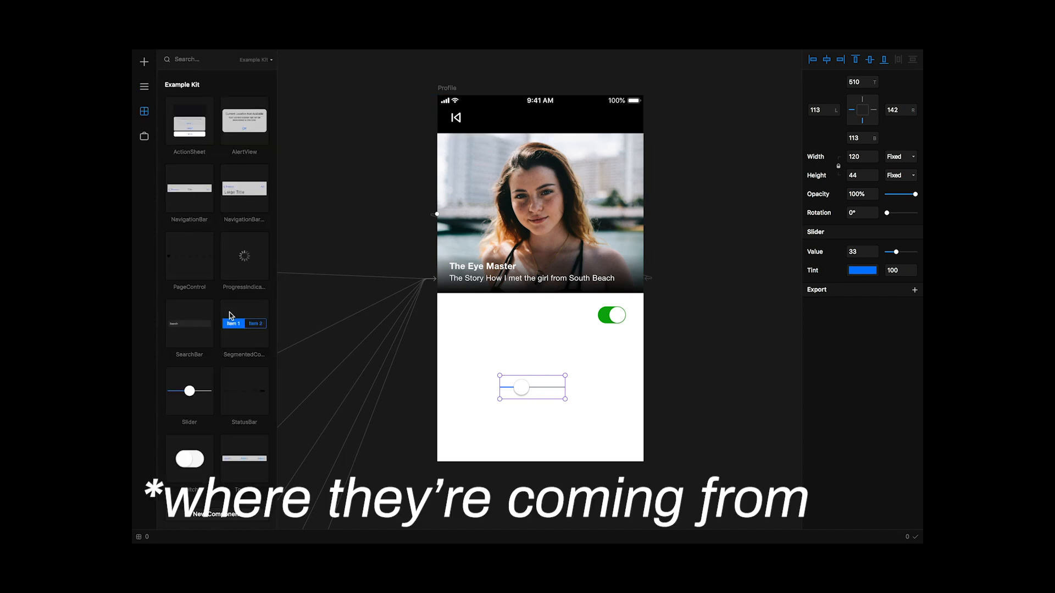
pyautogui.moveTo(239, 393); pyautogui.dragTo(453, 337)
pyautogui.moveTo(548, 334); pyautogui.dragTo(644, 335)
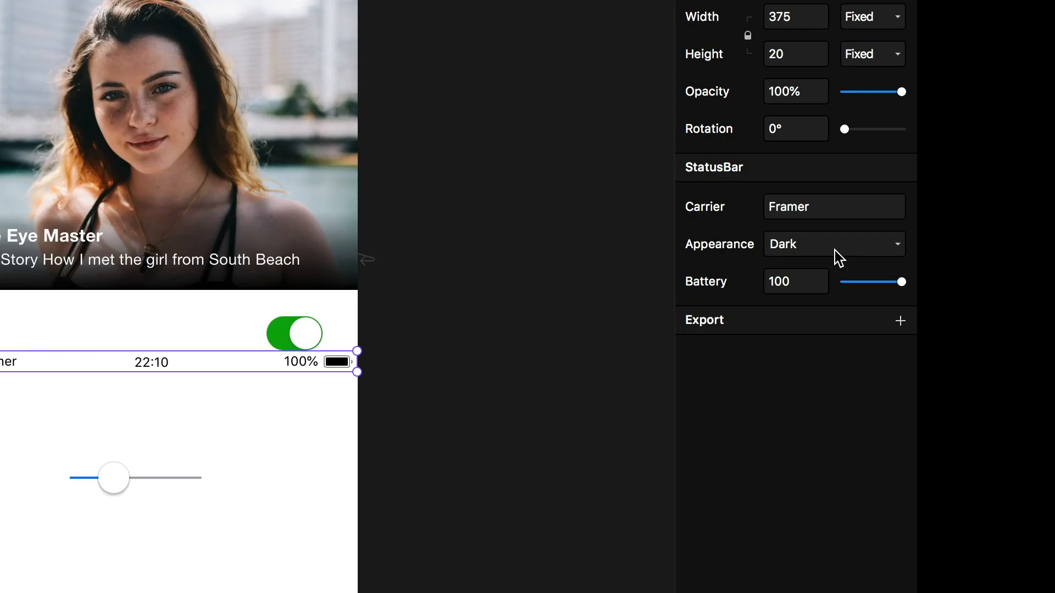
pyautogui.click(881, 272)
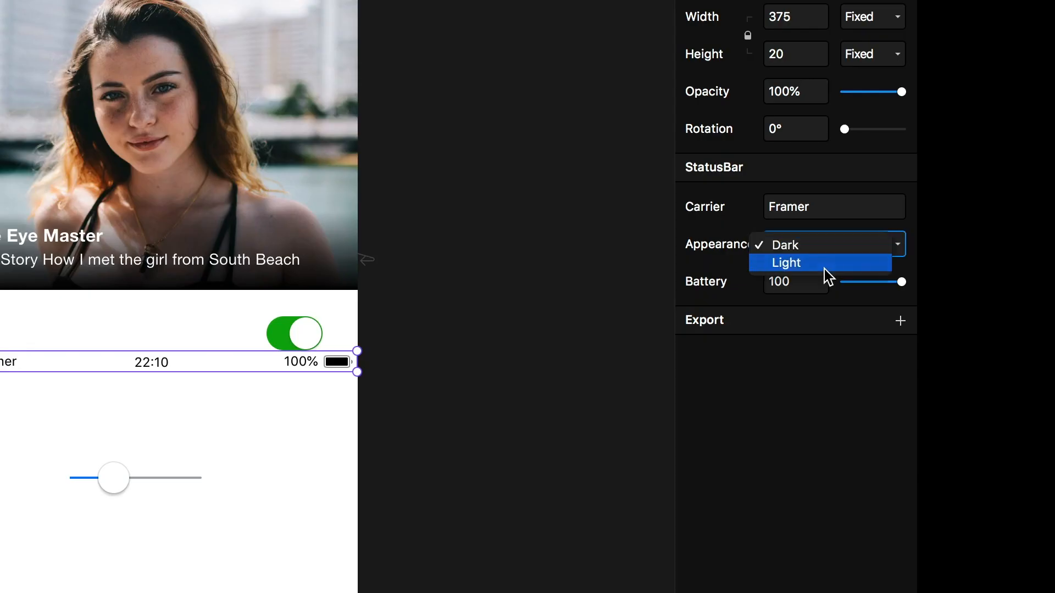
pyautogui.click(831, 264)
# Move Status Bar Light out above the Profile frame and put the StatusBar in its place at the top of the black header frame
pyautogui.moveTo(570, 329); pyautogui.dragTo(564, 187)
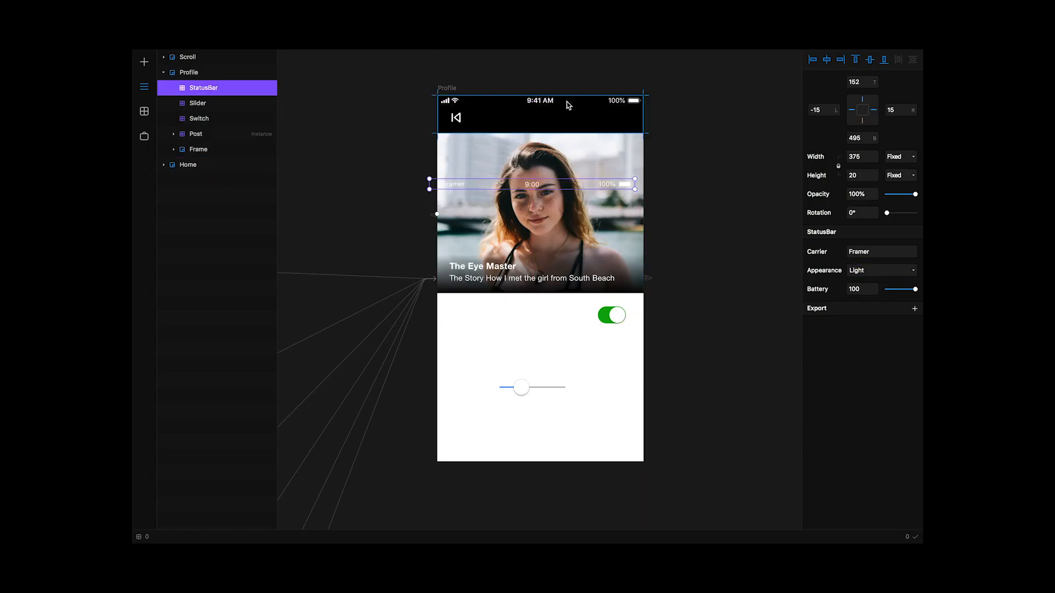
pyautogui.click(566, 105)
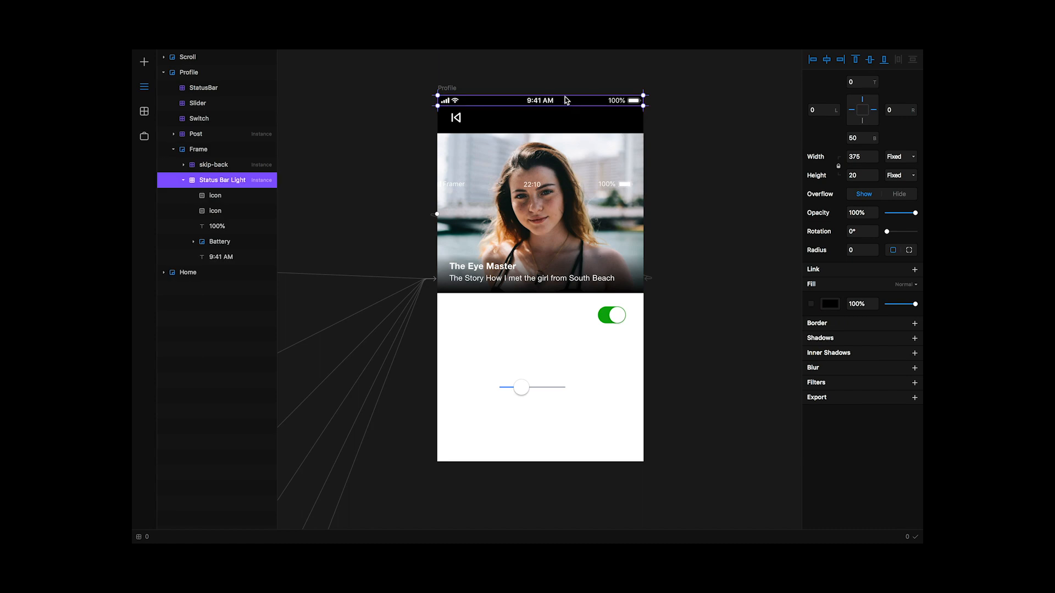
pyautogui.moveTo(566, 104); pyautogui.dragTo(562, 74)
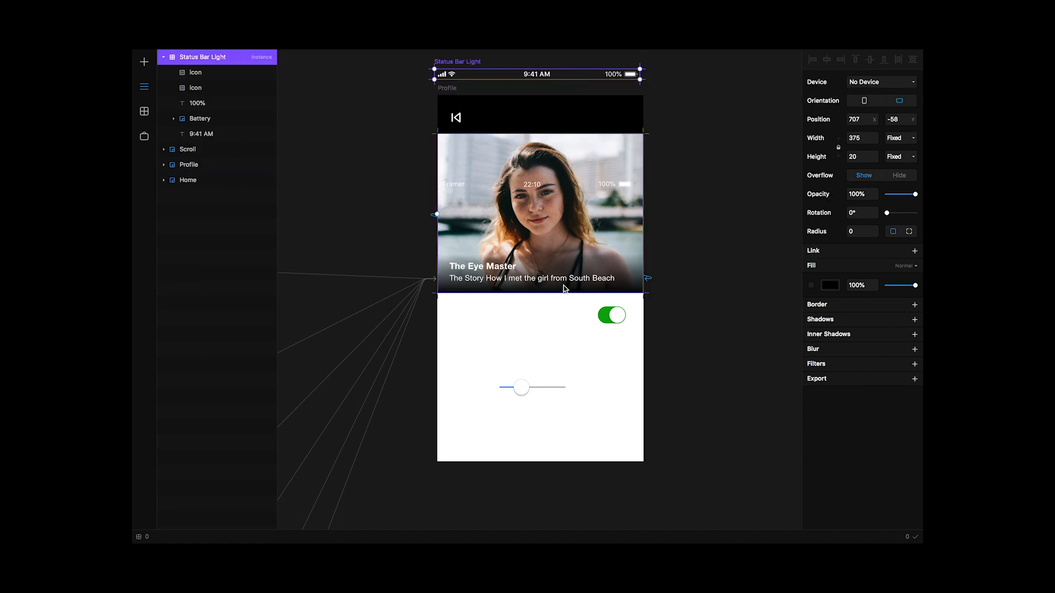
pyautogui.moveTo(527, 196); pyautogui.dragTo(561, 74)
pyautogui.click(556, 75)
pyautogui.click(563, 102)
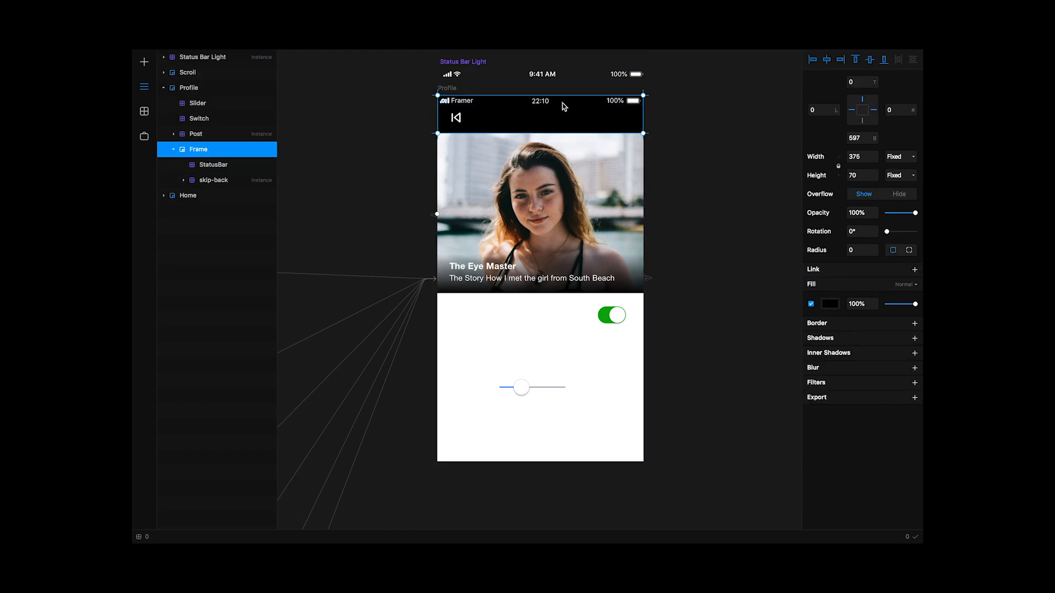
# Set the StatusBar's Carrier to T-Mobile and its Battery to 40
pyautogui.click(563, 102)
pyautogui.click(876, 255)
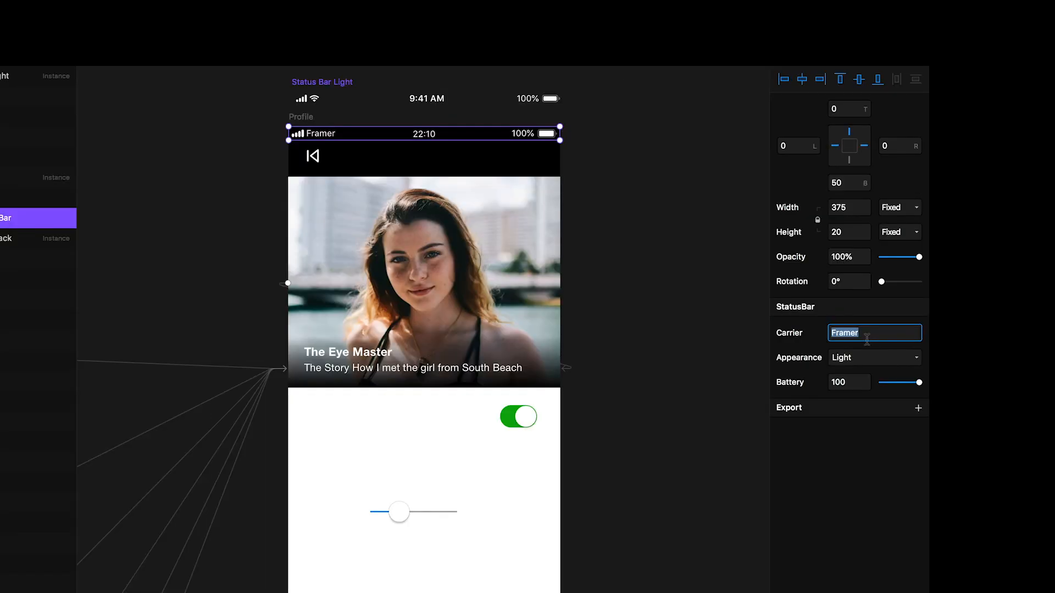
pyautogui.write('T-Mobile')
pyautogui.press('Return')
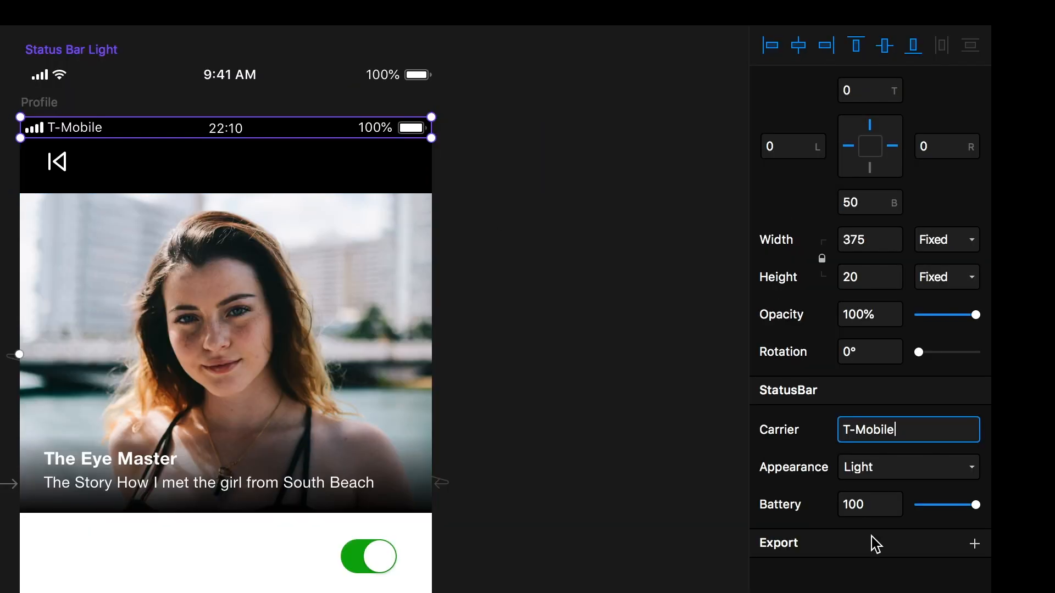
pyautogui.moveTo(954, 503)
pyautogui.mouseDown()
pyautogui.moveTo(917, 515)
pyautogui.moveTo(973, 512)
pyautogui.moveTo(923, 514)
pyautogui.moveTo(942, 511)
pyautogui.mouseUp()
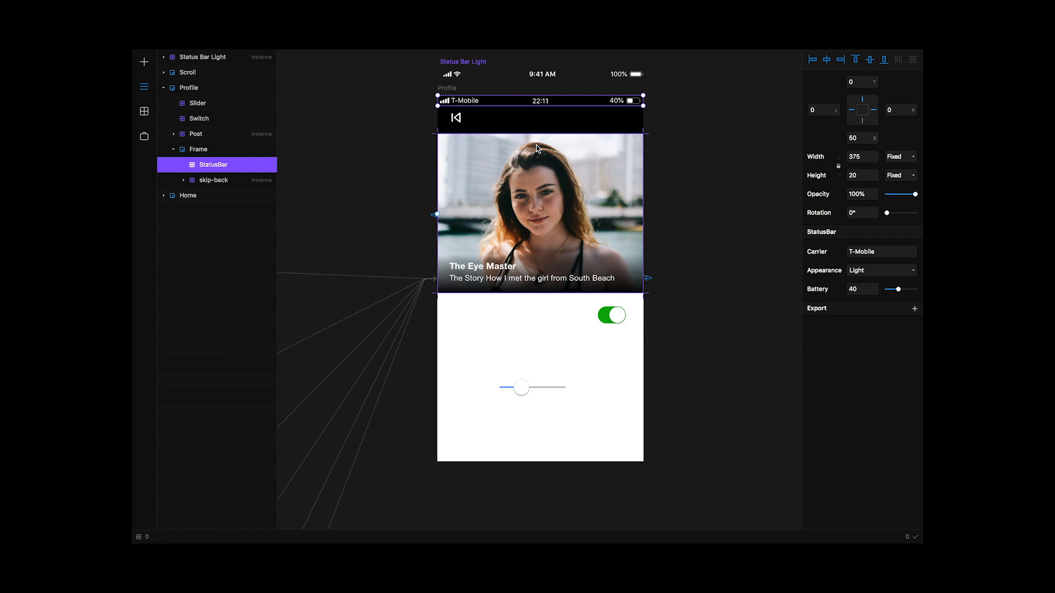
# Move the Slider on the Profile frame to 85 from the left and 526 from the top
pyautogui.moveTo(538, 391); pyautogui.dragTo(522, 399)
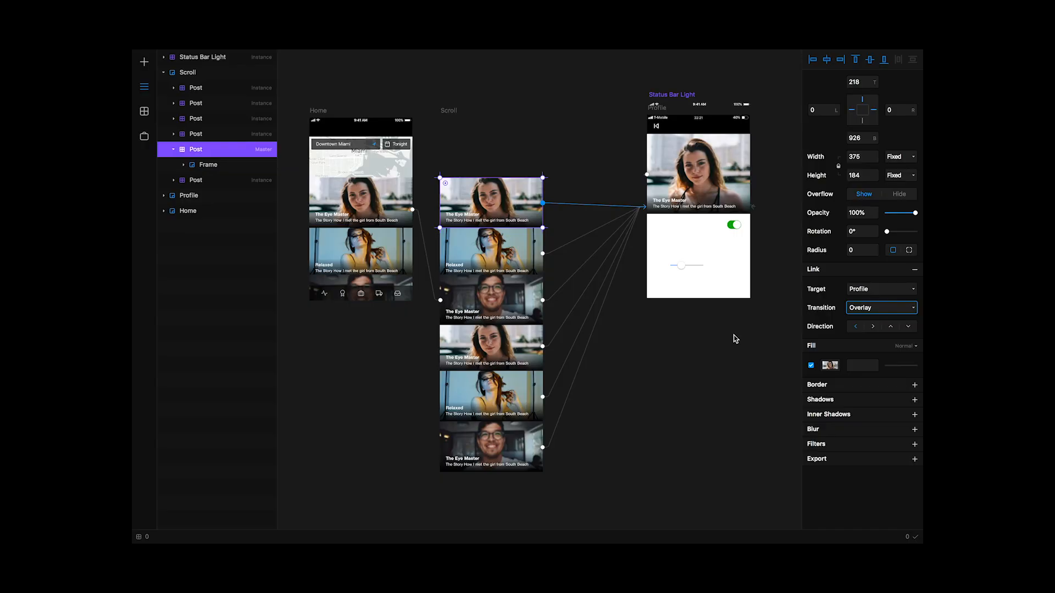
pyautogui.scroll(2, 702, 325)
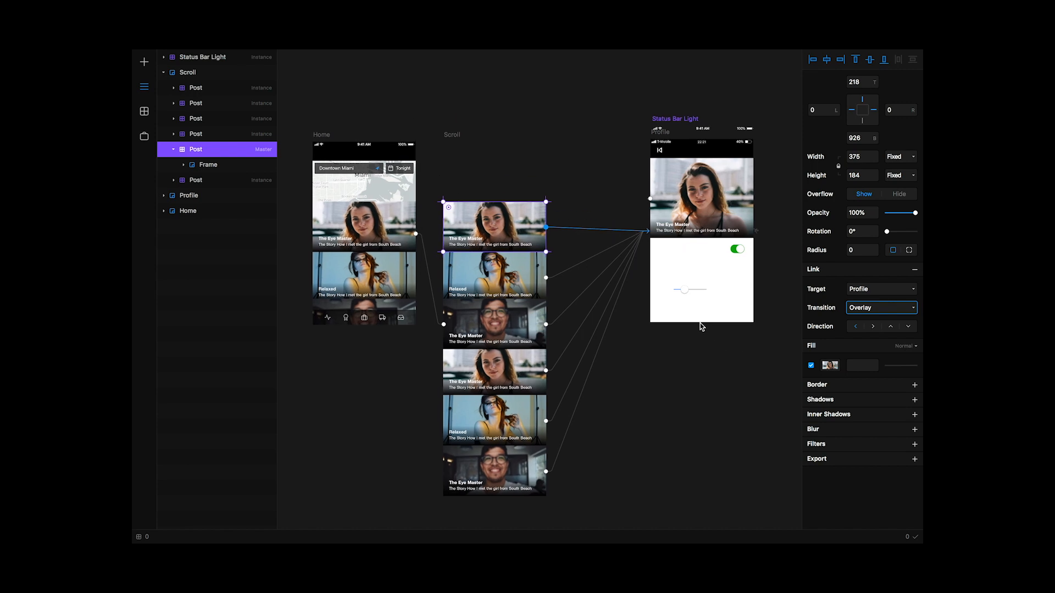
pyautogui.click(696, 336)
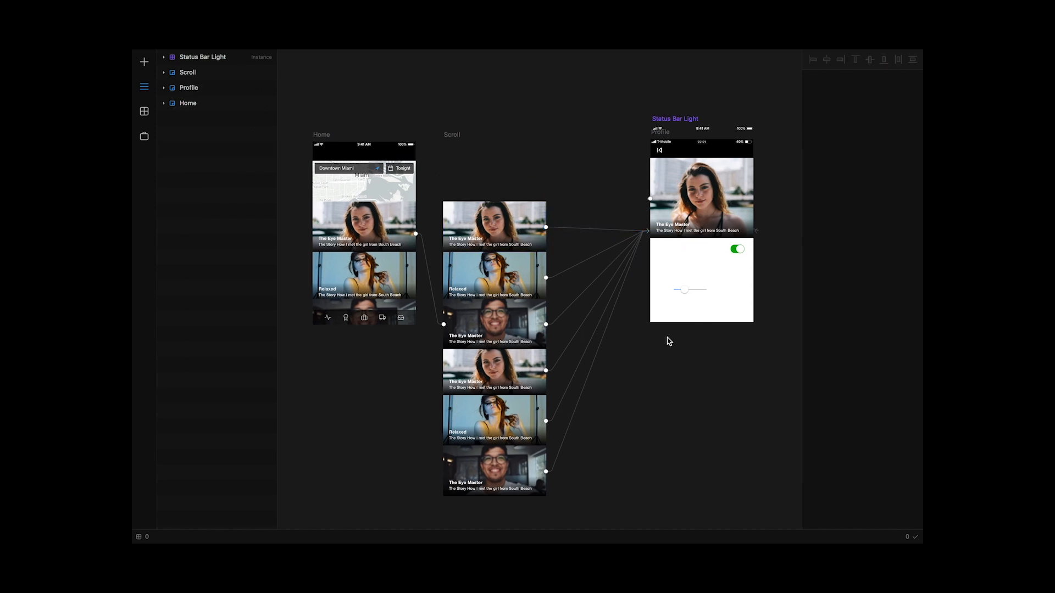
pyautogui.scroll(10, 697, 295)
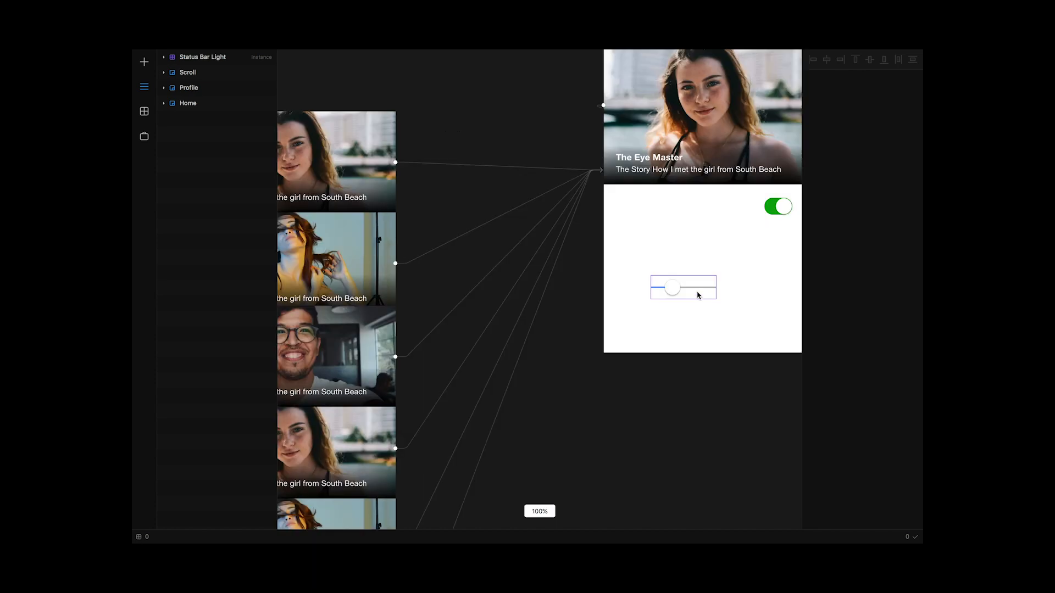
pyautogui.scroll(-10, 698, 296)
pyautogui.scroll(5, 697, 295)
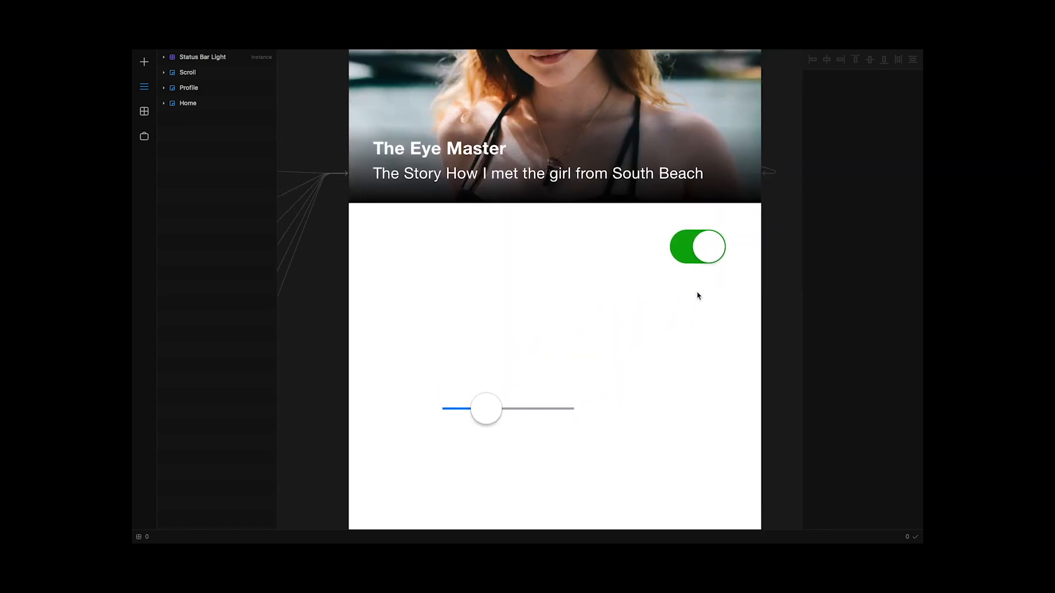
pyautogui.click(703, 298)
pyautogui.click(478, 471)
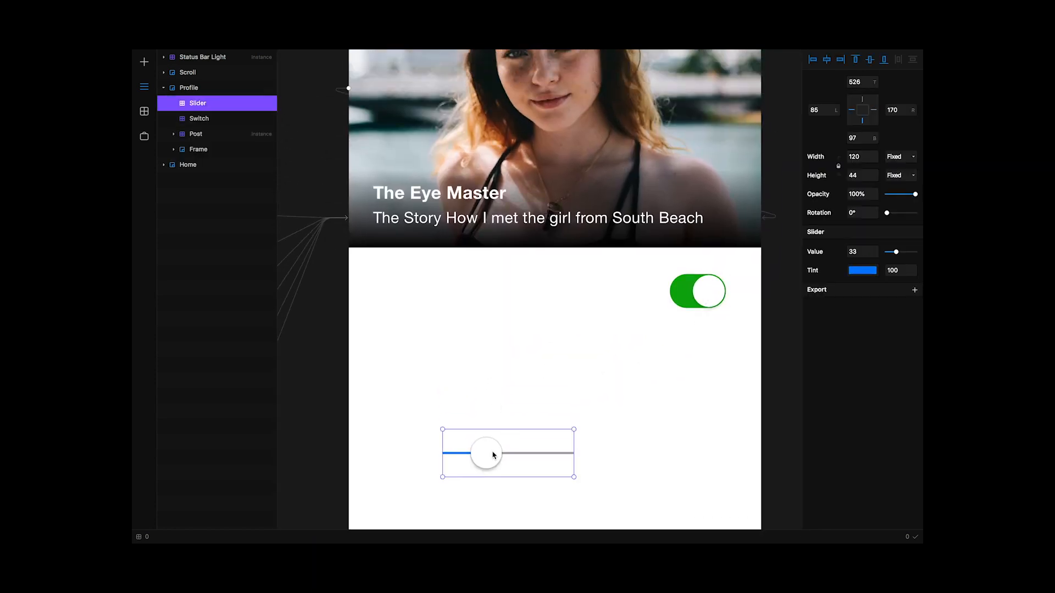
# Set the Switch's Enabled property to False and back to True
pyautogui.click(711, 296)
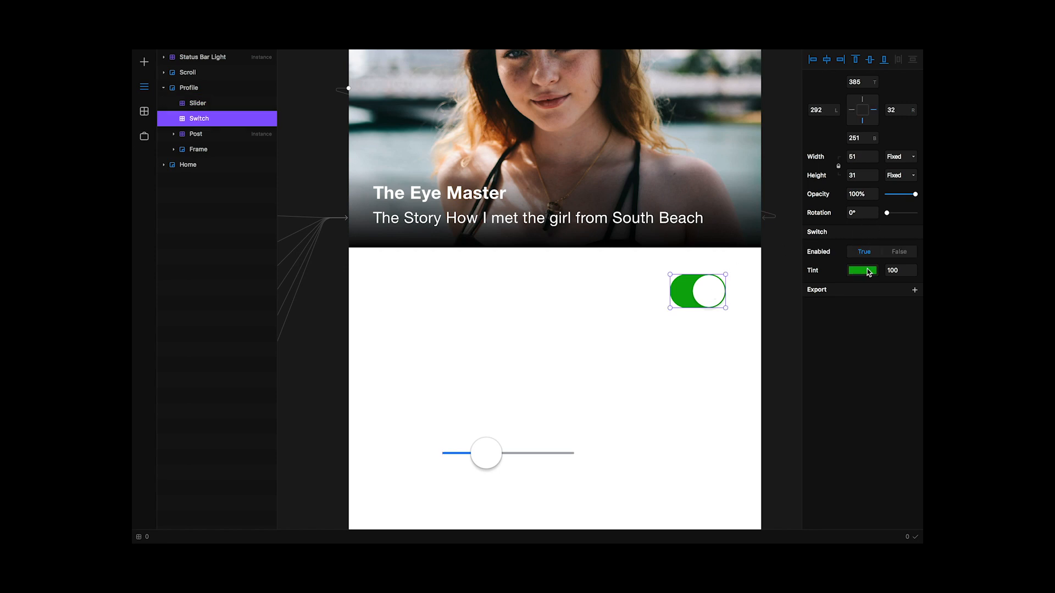
pyautogui.click(900, 252)
pyautogui.click(867, 252)
# Set the Slider's value to 69 and clear the selection
pyautogui.click(496, 468)
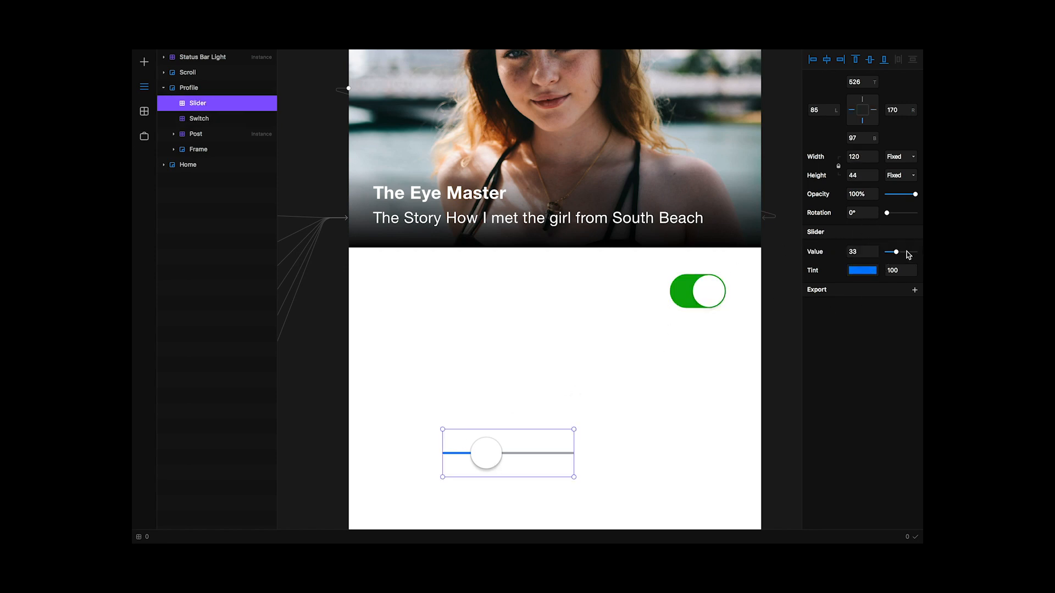
pyautogui.moveTo(907, 254); pyautogui.dragTo(907, 256)
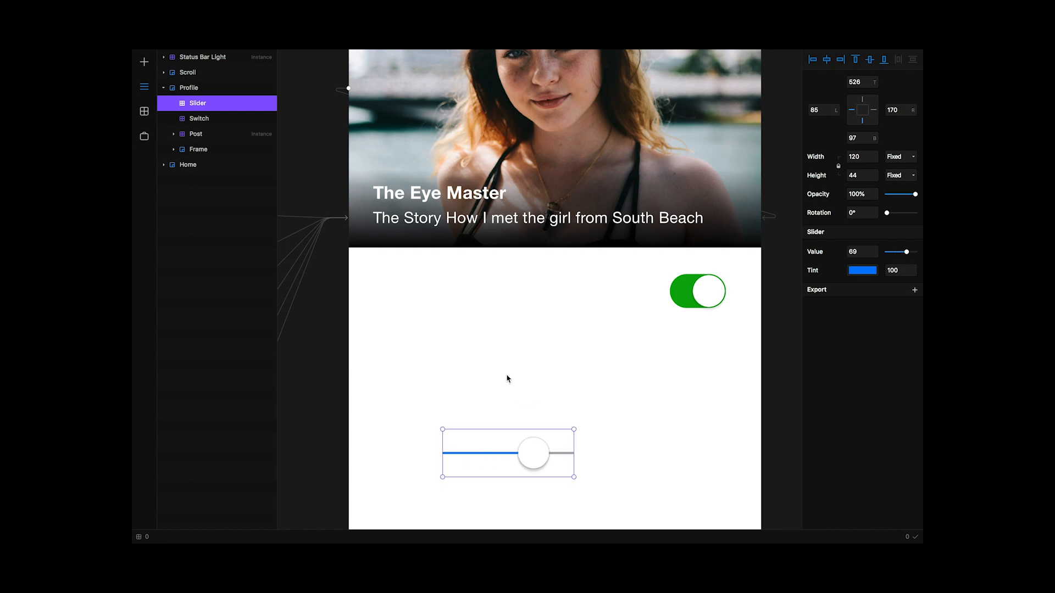
pyautogui.press('Escape')
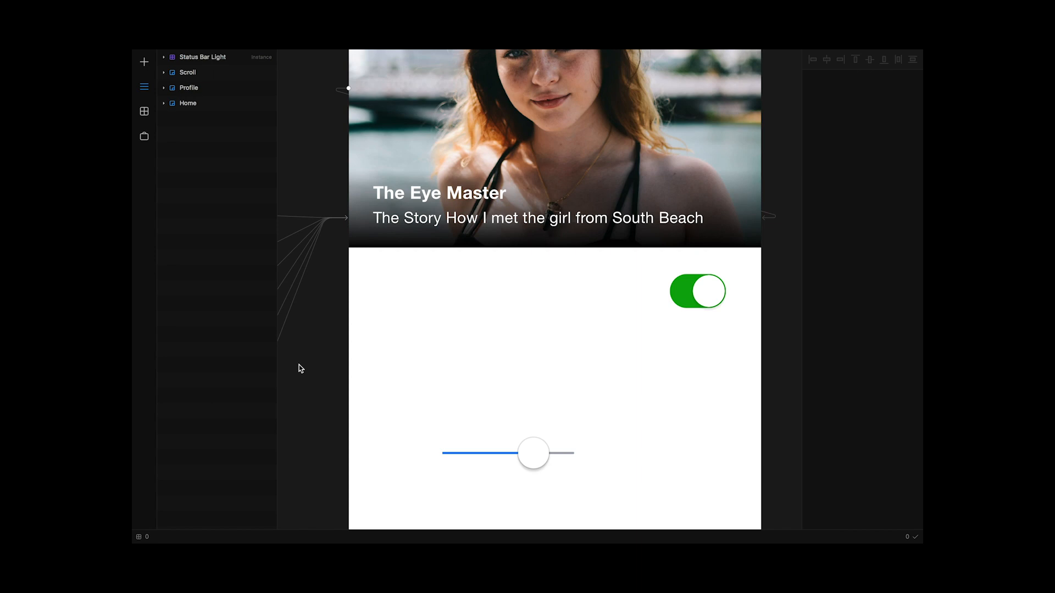
pyautogui.press('super+minus')
pyautogui.hscroll(-3, 295, 376)
pyautogui.hscroll(-2, 296, 380)
pyautogui.moveTo(424, 53)
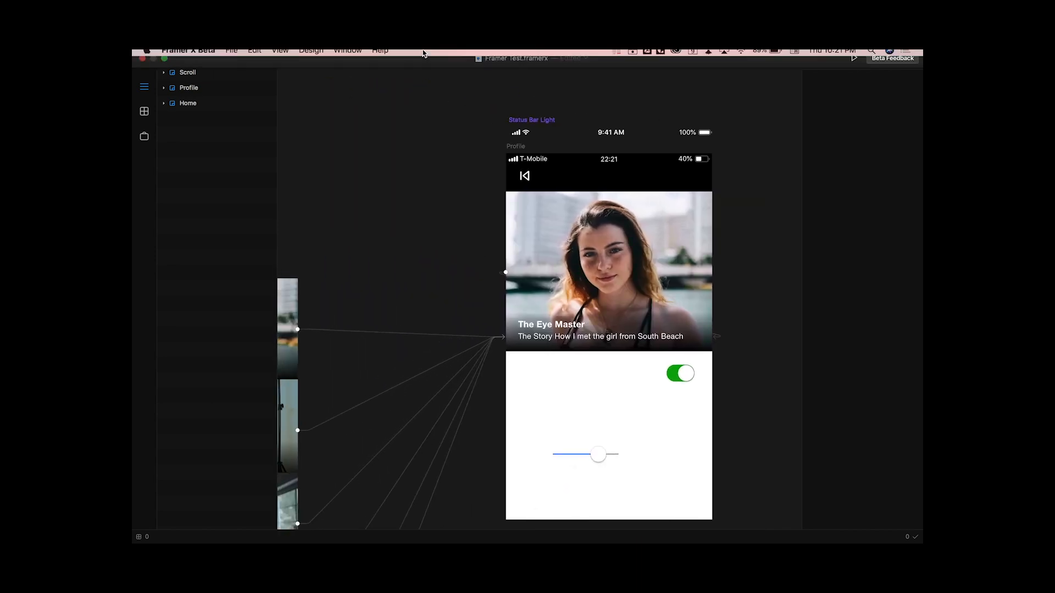
pyautogui.click(634, 55)
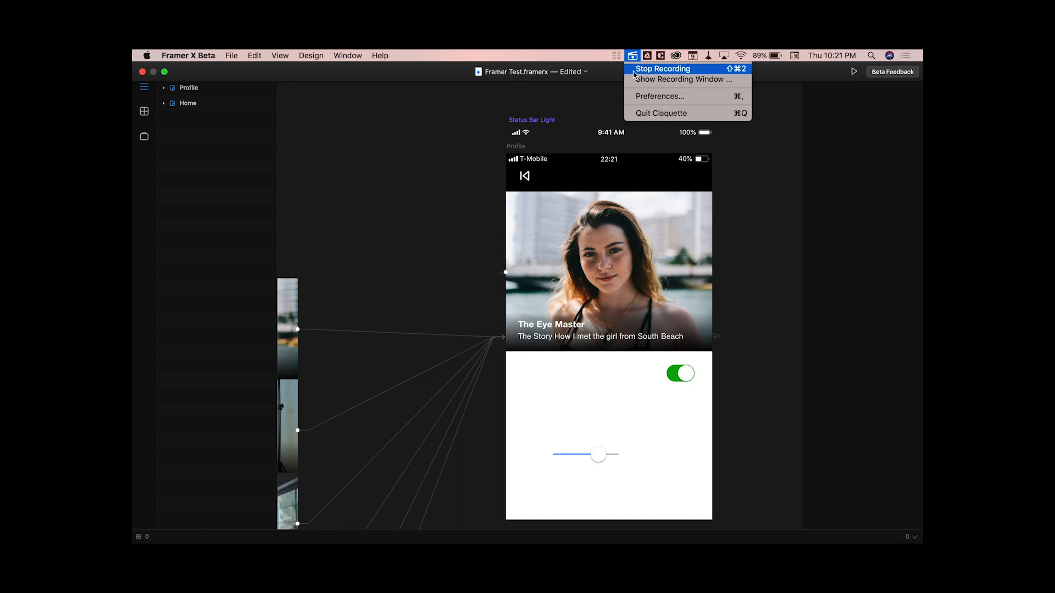
pyautogui.click(634, 69)
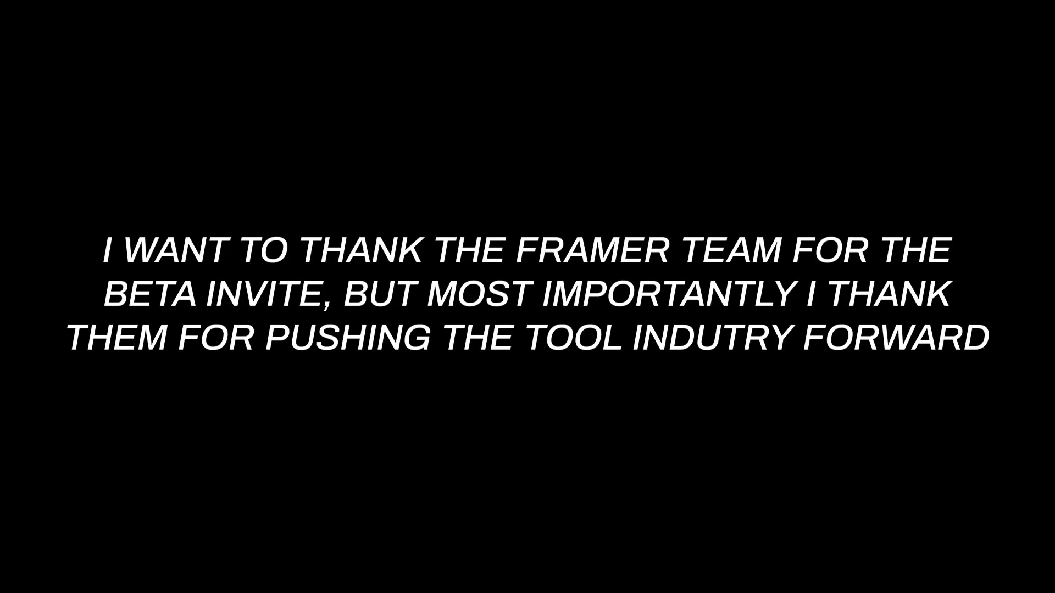